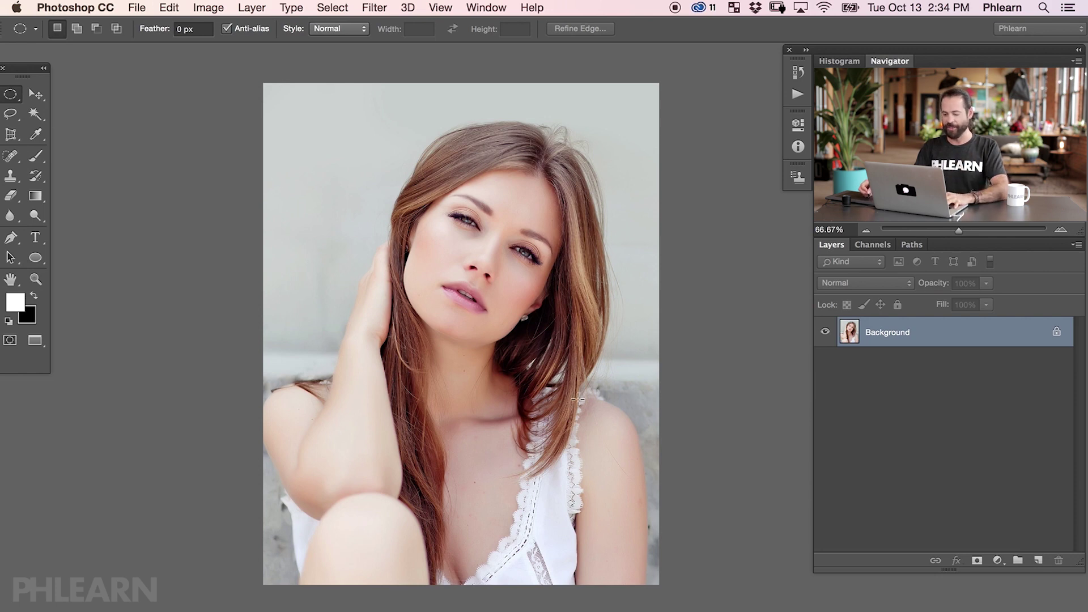
# Add a gradient fill layer above the Background portrait, keeping its settings dialog clear of the image.
pyautogui.scroll(2, 495, 386)
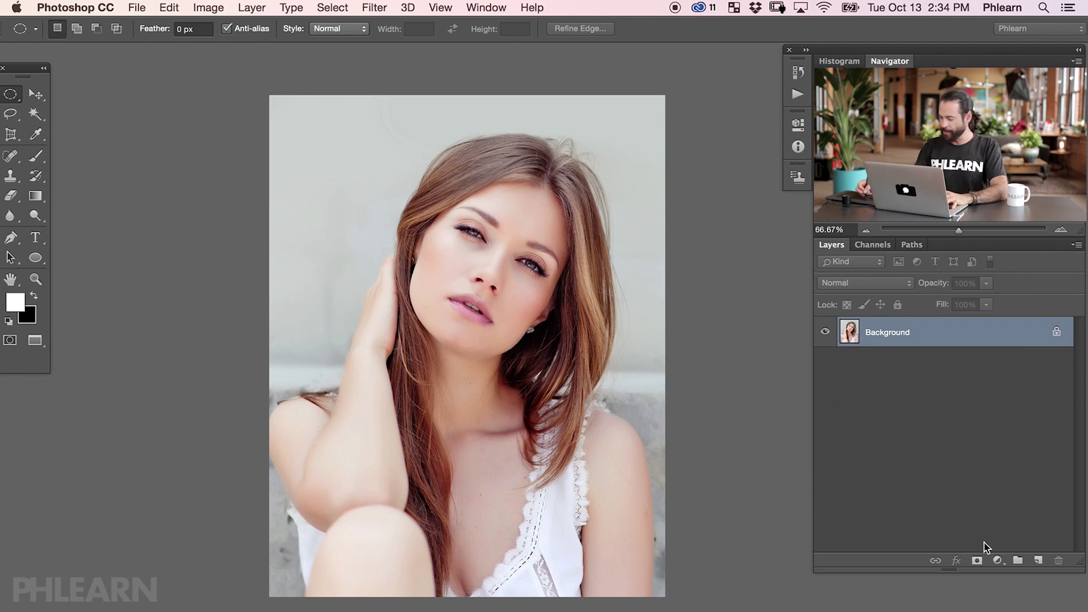
pyautogui.click(998, 561)
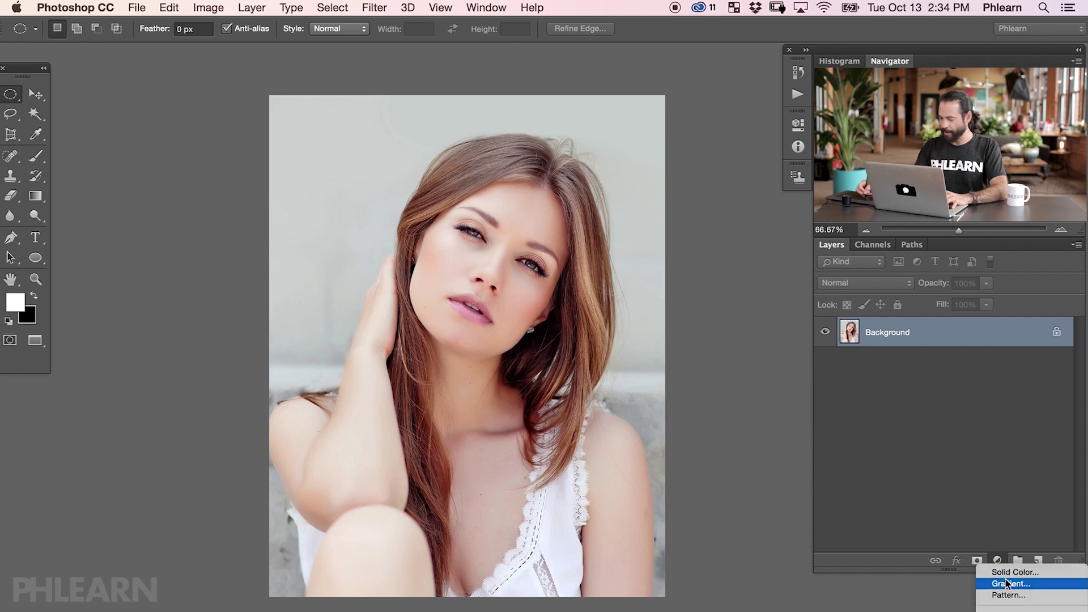
pyautogui.click(1008, 584)
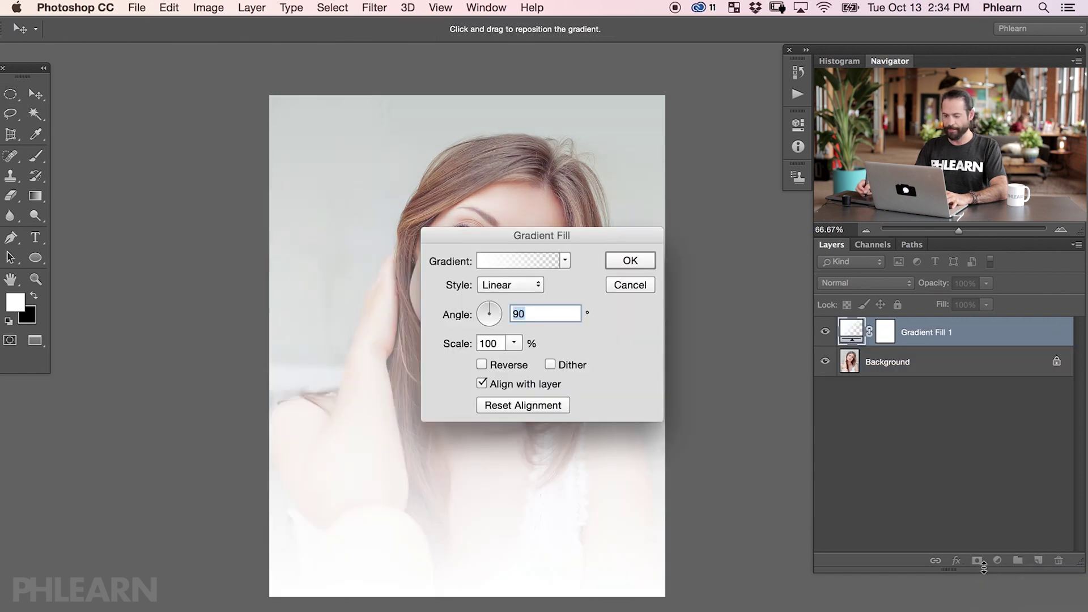
pyautogui.moveTo(559, 236); pyautogui.dragTo(201, 147)
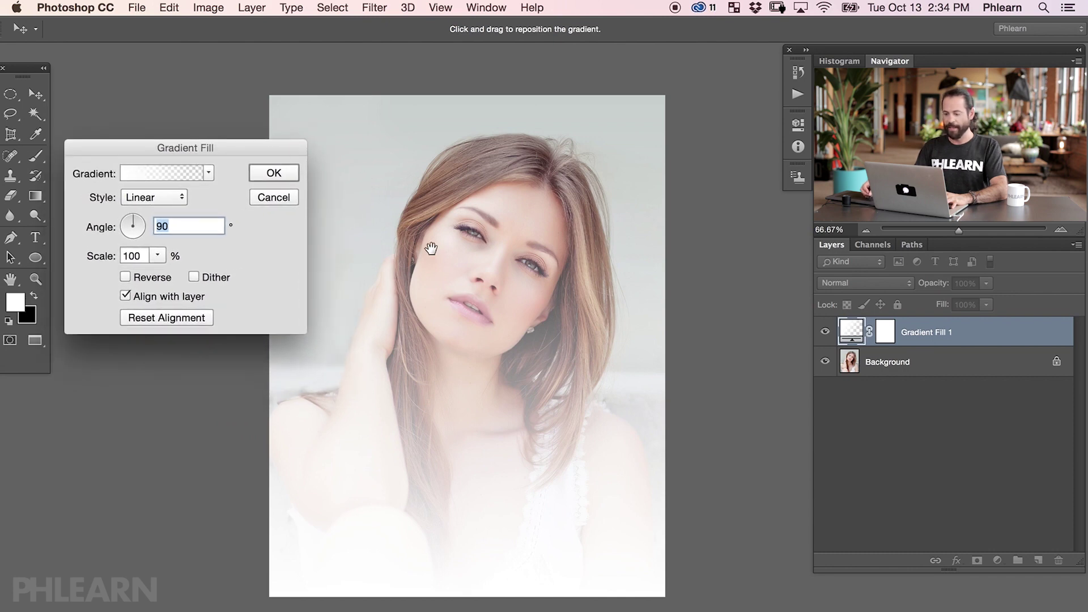
pyautogui.hscroll(-5, 433, 235)
pyautogui.moveTo(159, 147)
pyautogui.mouseDown()
pyautogui.moveTo(182, 146)
pyautogui.moveTo(168, 152)
pyautogui.mouseUp()
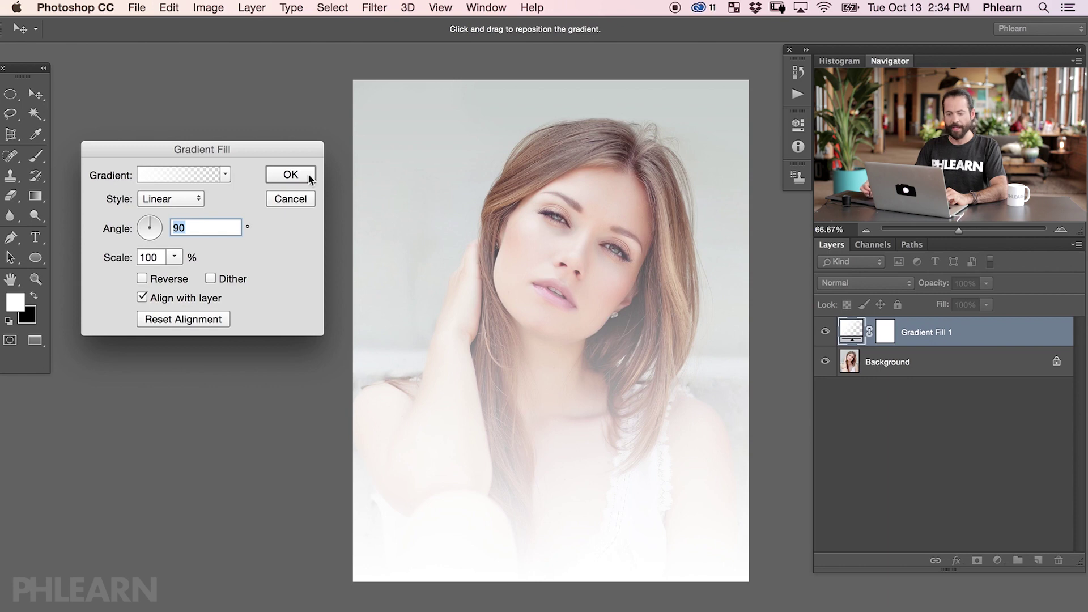
# Apply the Violet, Orange preset to the gradient fill and accept the fill settings.
pyautogui.click(168, 172)
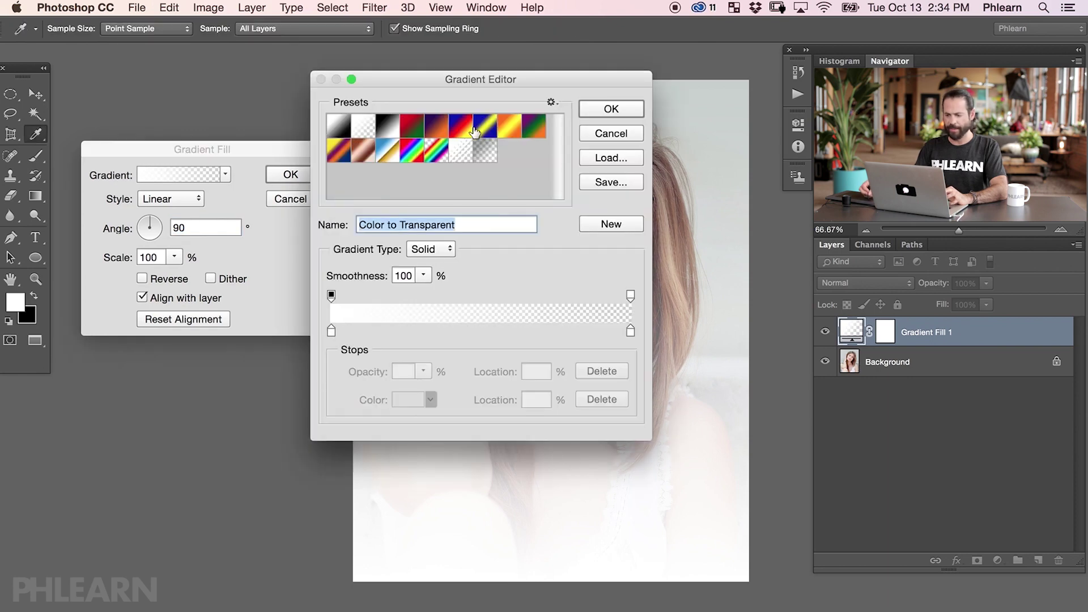
pyautogui.moveTo(430, 78); pyautogui.dragTo(284, 119)
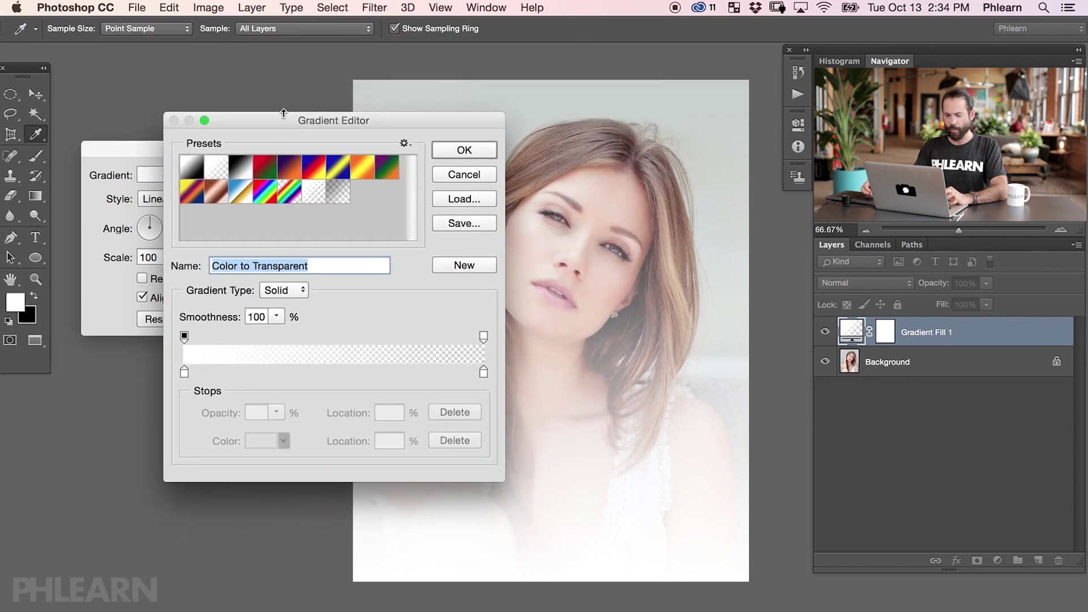
pyautogui.click(288, 168)
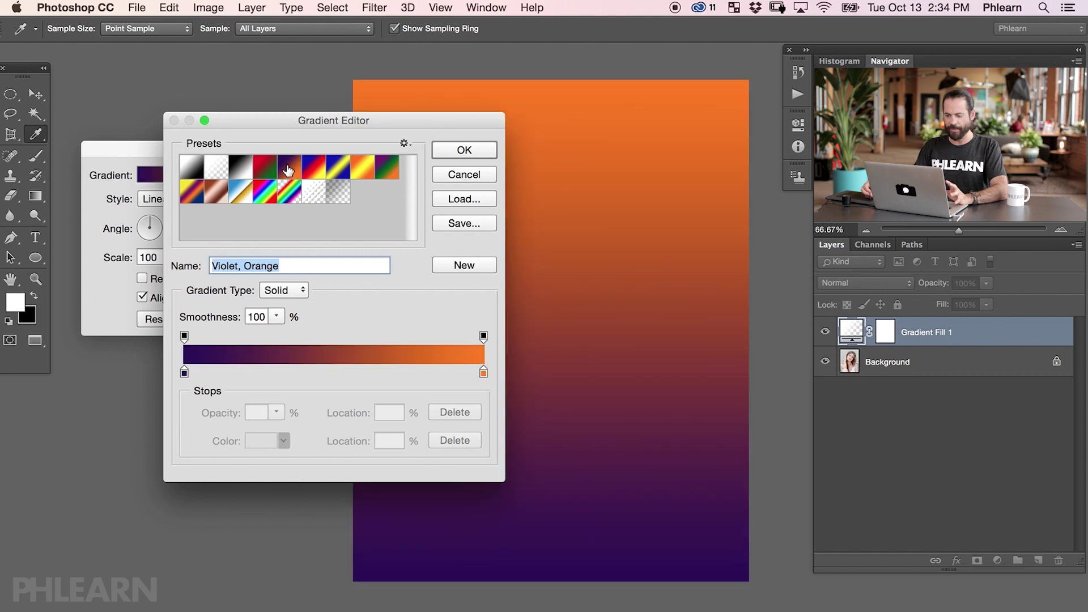
pyautogui.click(478, 148)
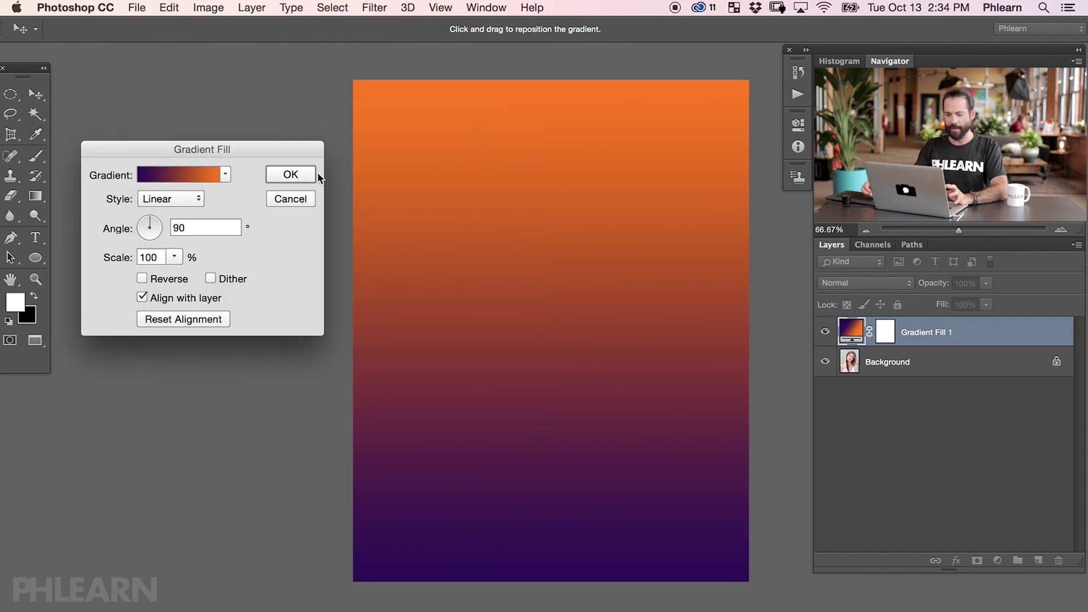
pyautogui.click(291, 174)
pyautogui.hscroll(3, 619, 301)
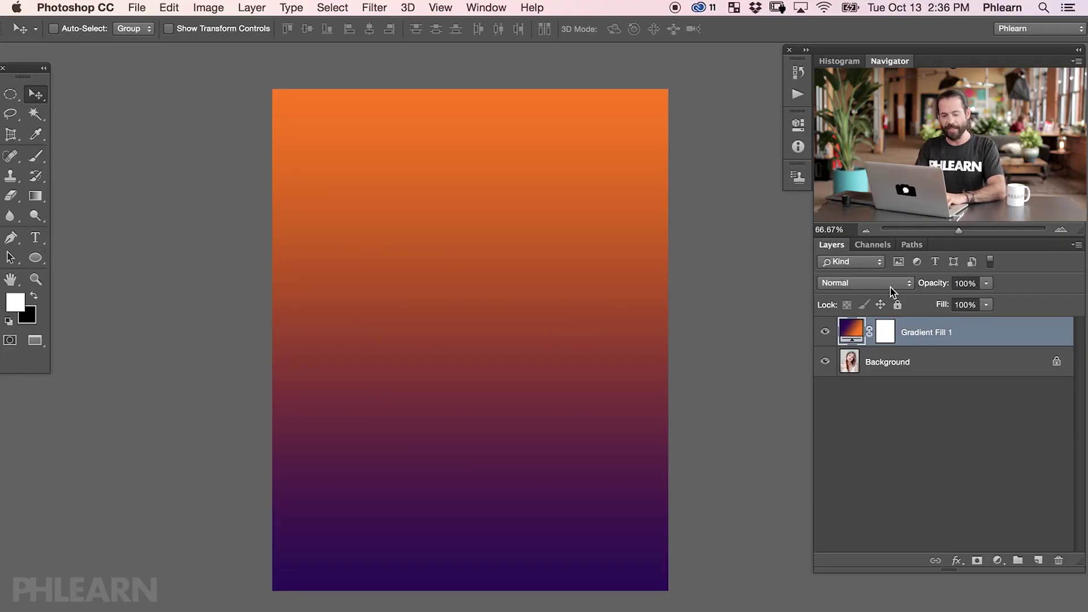
# Cycle through the blend modes of the Gradient Fill 1 layer and set it to Screen.
pyautogui.rightClick(35, 96)
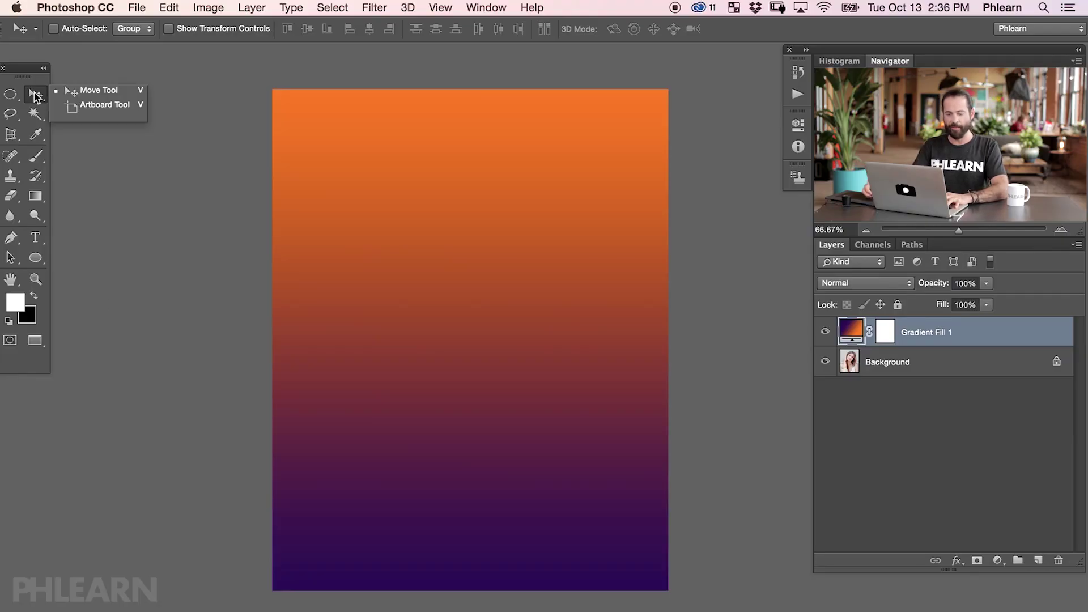
pyautogui.click(35, 98)
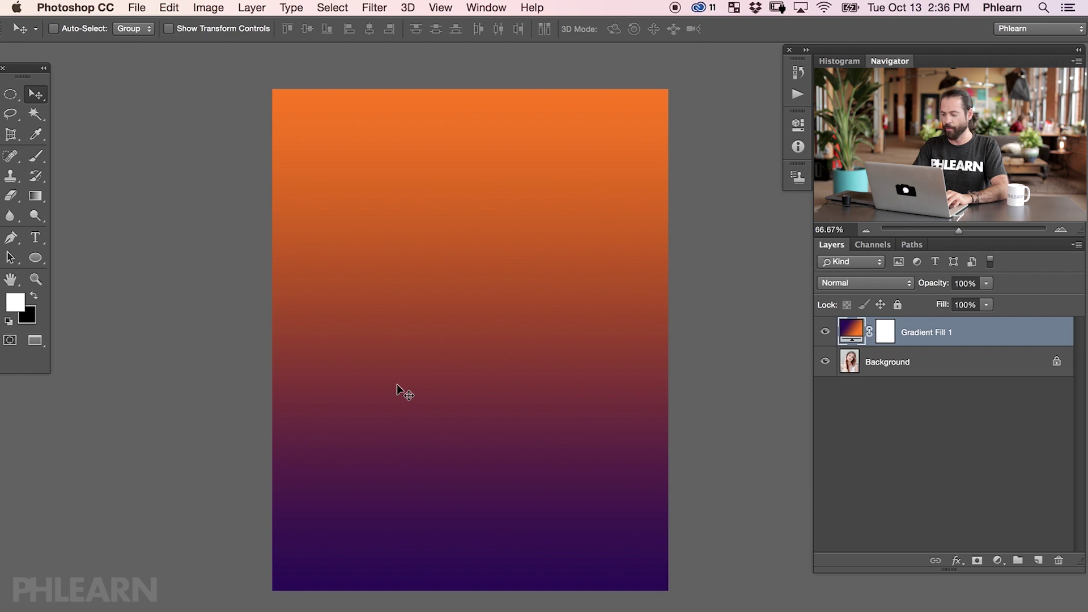
pyautogui.hotkey('shift', '+')
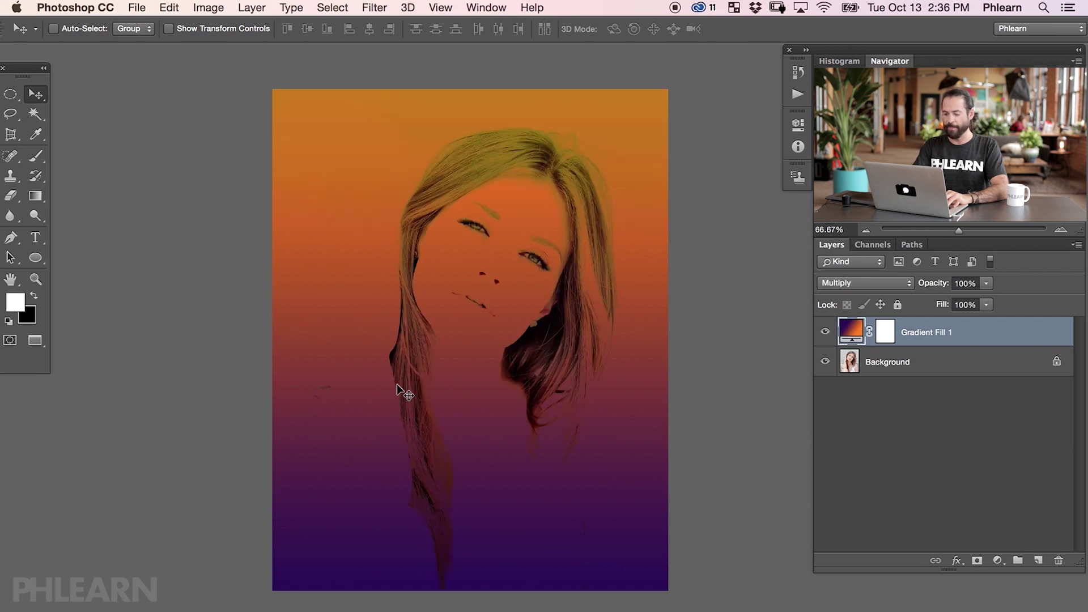
pyautogui.hotkey('shift', '+')
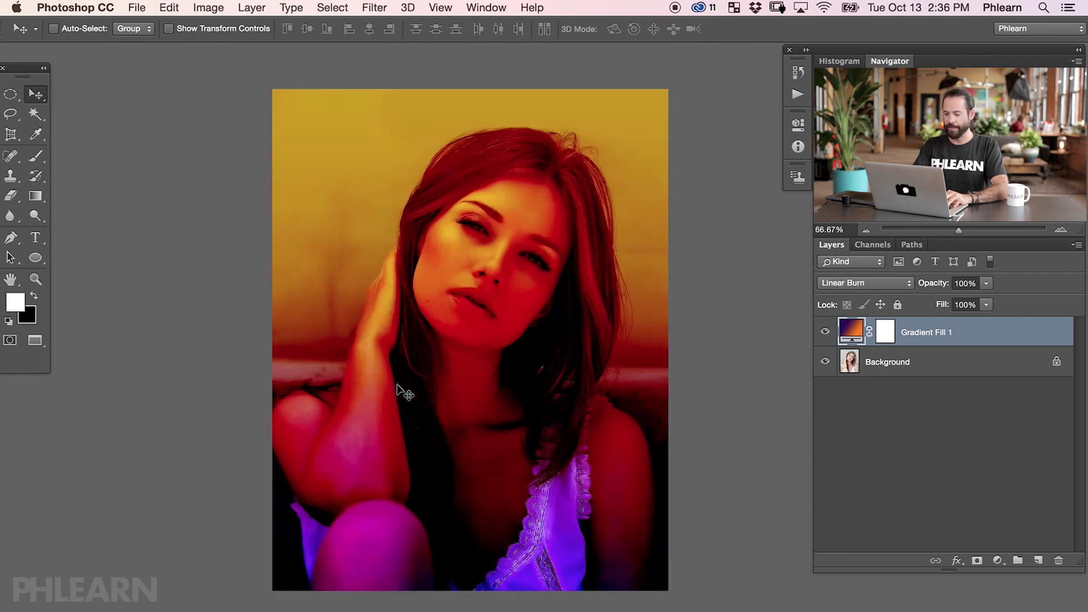
pyautogui.hotkey('shift', '+')
pyautogui.hotkey('shift', '+')
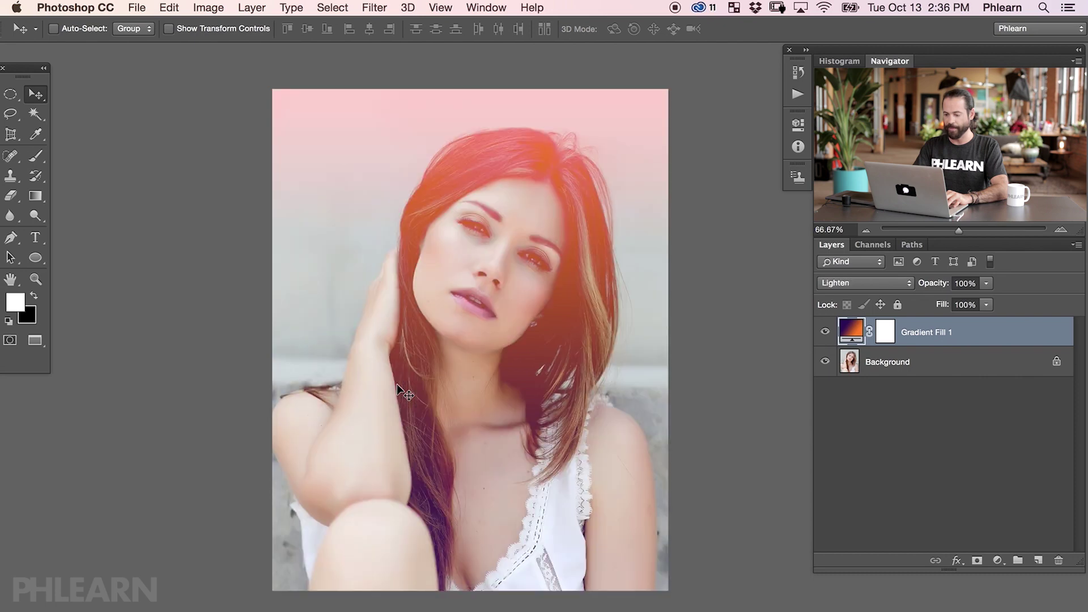
pyautogui.hotkey('shift', '+')
pyautogui.hotkey('shift', '+')
pyautogui.hotkey('shift', '+')
pyautogui.hotkey('shift', '+')
pyautogui.hotkey('shift', '+')
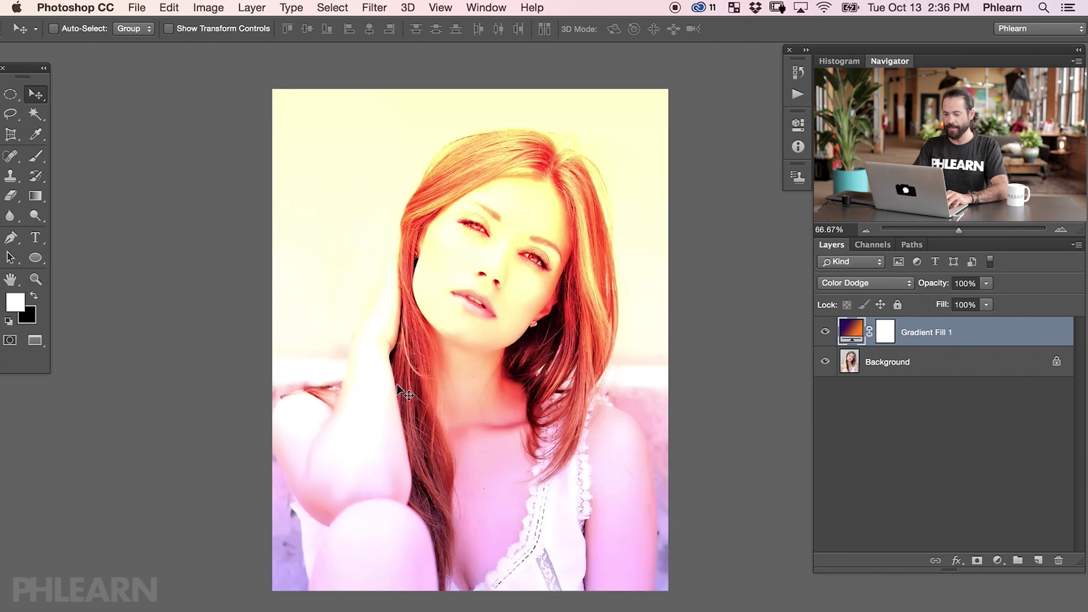
pyautogui.hotkey('shift', '+')
pyautogui.hotkey('shift', '+')
pyautogui.hotkey('shift', '+')
pyautogui.hotkey('shift', '+')
pyautogui.hotkey('shift', '+')
pyautogui.hotkey('shift', '+')
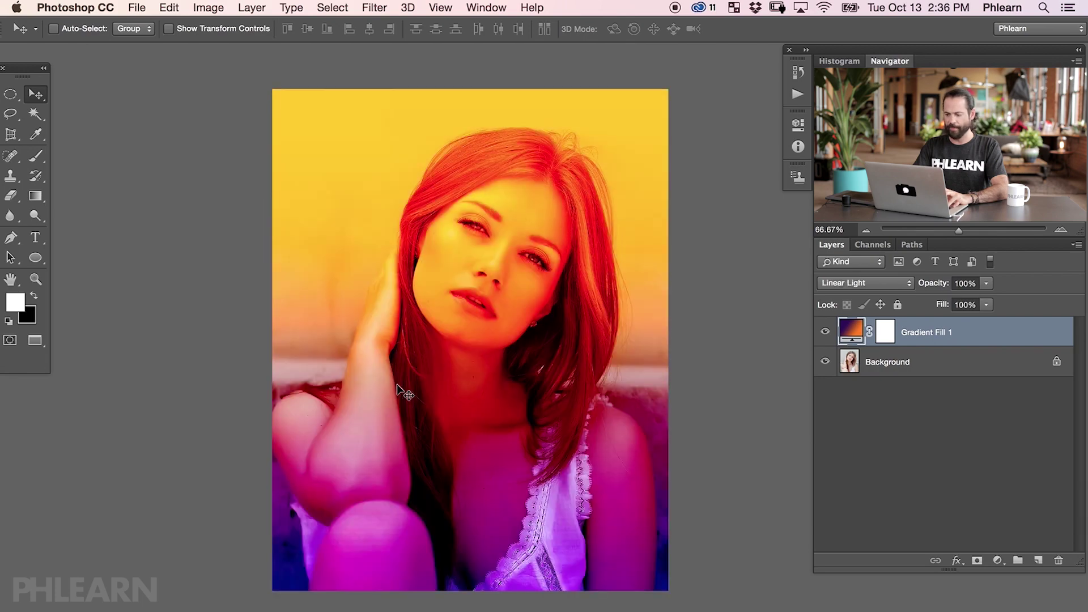
pyautogui.hotkey('shift', '+')
pyautogui.hotkey('shift', '+')
pyautogui.hotkey('shift', '+')
pyautogui.hotkey('shift', '+')
pyautogui.hotkey('shift', '+')
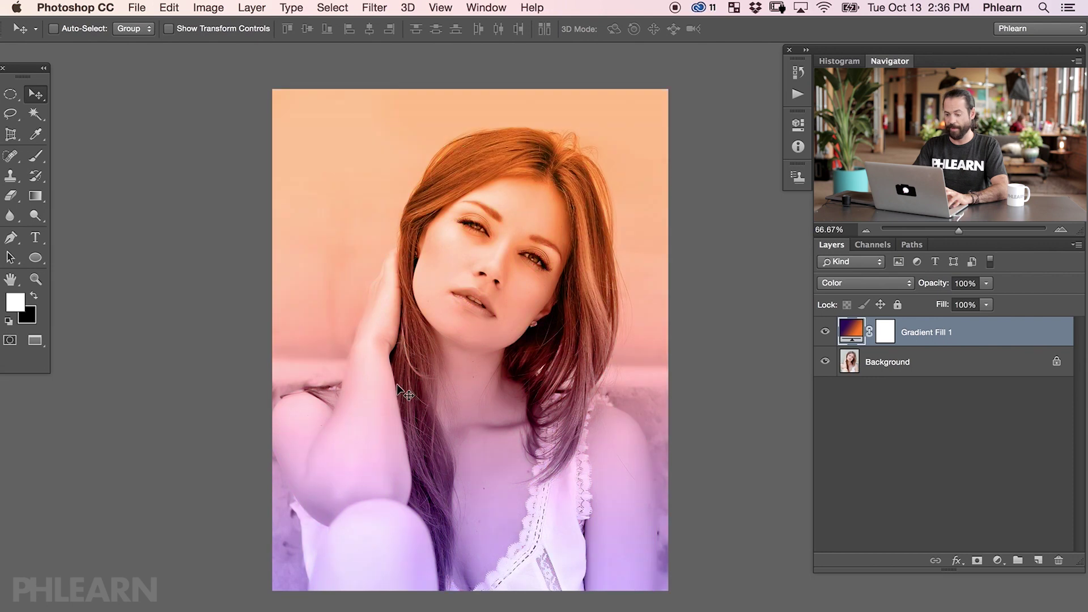
pyautogui.hotkey('shift', '+')
pyautogui.hotkey('shift', '+')
pyautogui.hotkey('shift', '+')
pyautogui.hotkey('shift', '+')
pyautogui.hotkey('shift', '+')
pyautogui.hotkey('shift', '+')
pyautogui.hotkey('shift', '+')
pyautogui.hotkey('shift', '+')
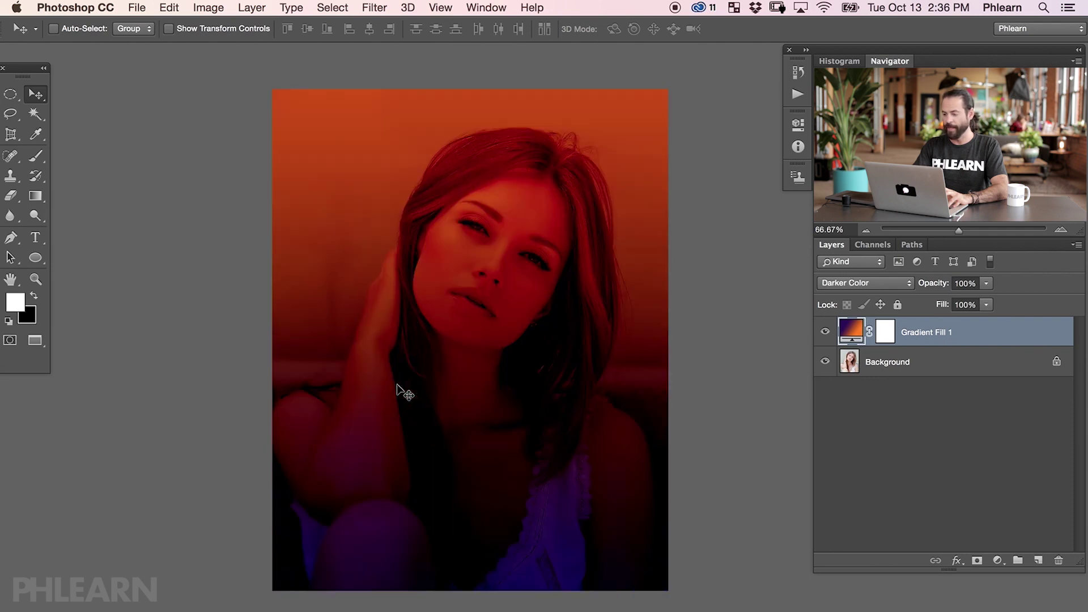
pyautogui.hotkey('shift', '+')
pyautogui.hotkey('shift', '+')
pyautogui.hotkey('shift', '+')
pyautogui.hotkey('shift', '-')
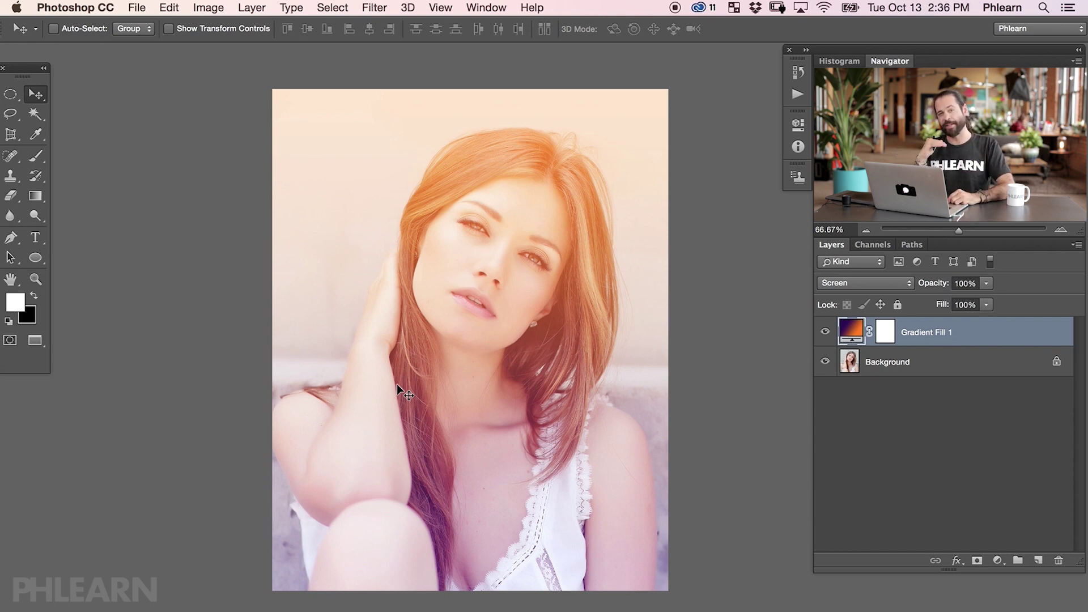
# Compare the portrait with and without the Gradient Fill 1 layer, leaving the layer visible.
pyautogui.click(825, 332)
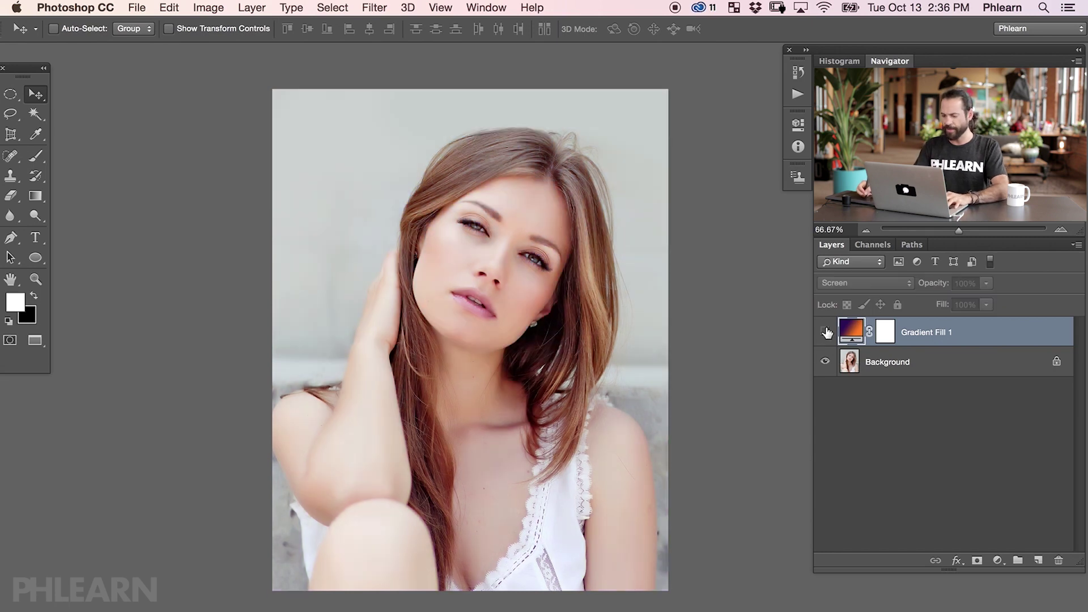
pyautogui.click(825, 333)
pyautogui.click(825, 333)
pyautogui.click(825, 333)
pyautogui.moveTo(549, 423); pyautogui.dragTo(584, 404)
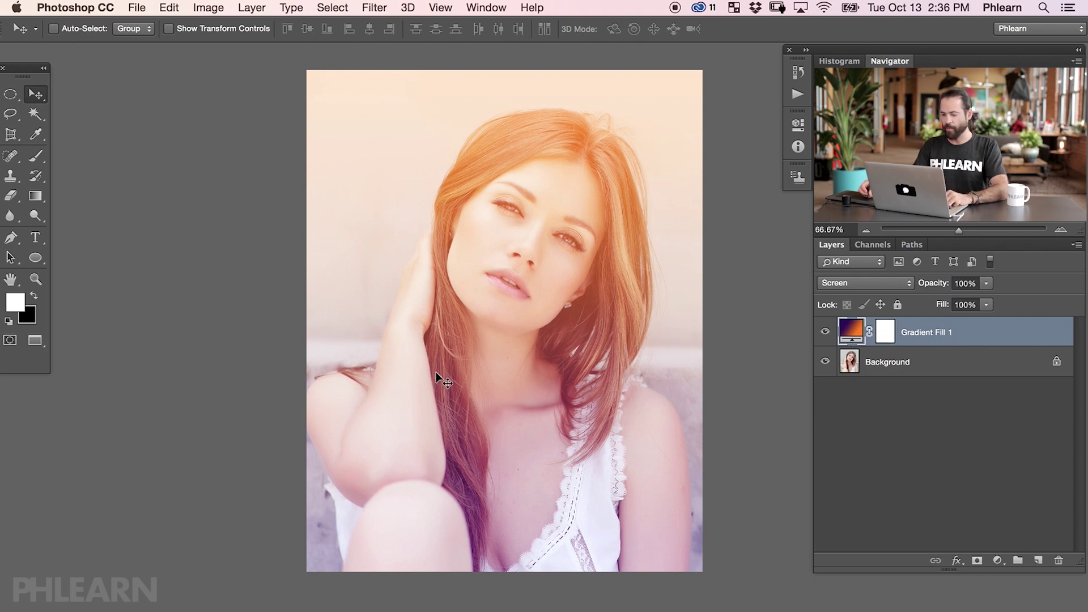
# Reopen the gradient fill's settings, try the Radial and Angle styles, and return the style to Linear.
pyautogui.doubleClick(850, 330)
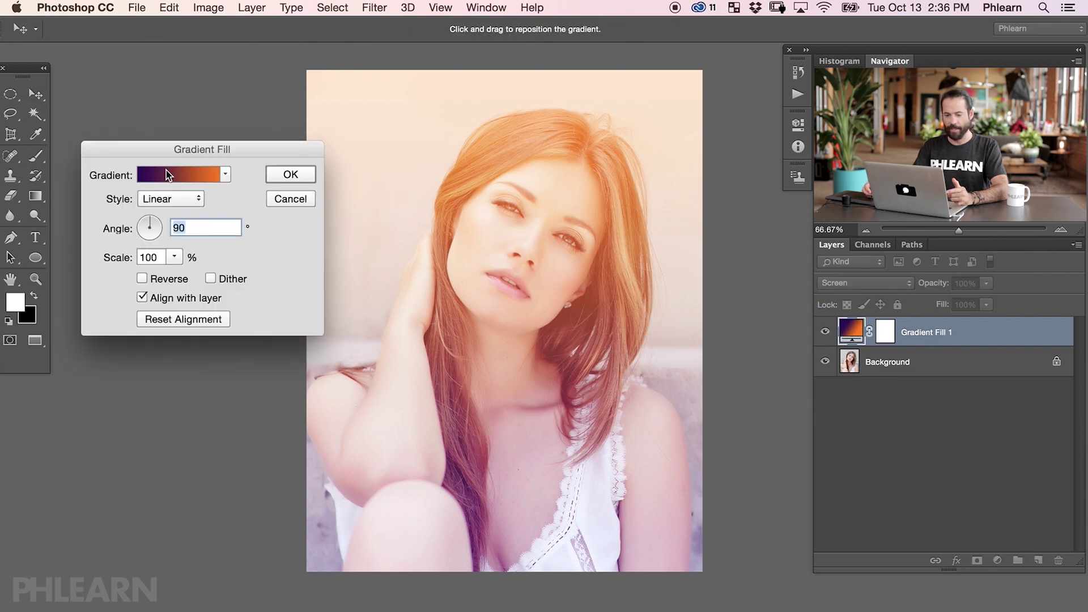
pyautogui.moveTo(158, 151); pyautogui.dragTo(144, 152)
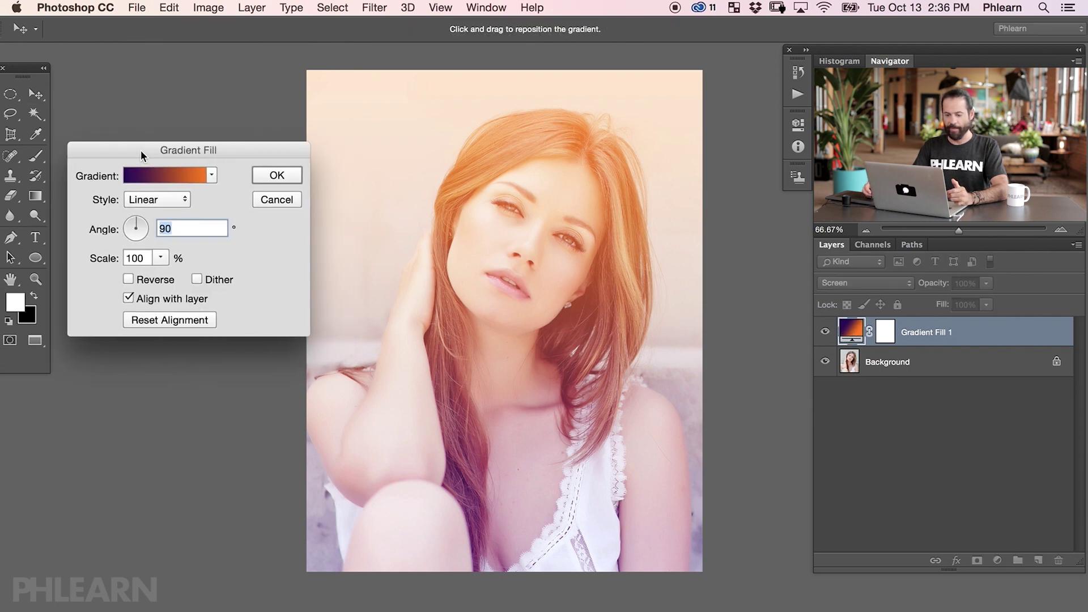
pyautogui.click(162, 199)
pyautogui.click(156, 214)
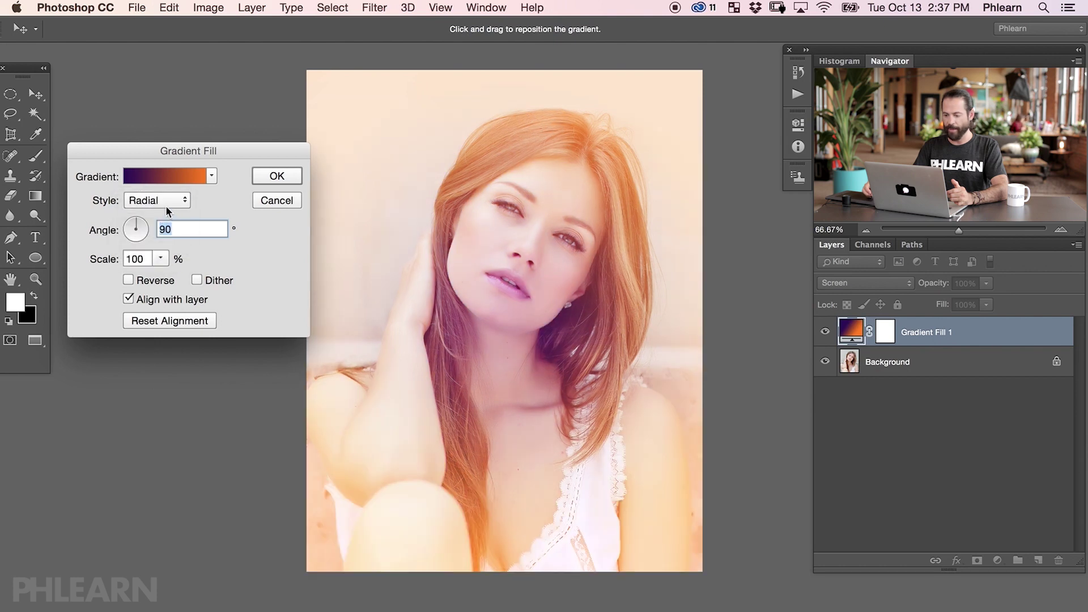
pyautogui.click(161, 201)
pyautogui.click(166, 213)
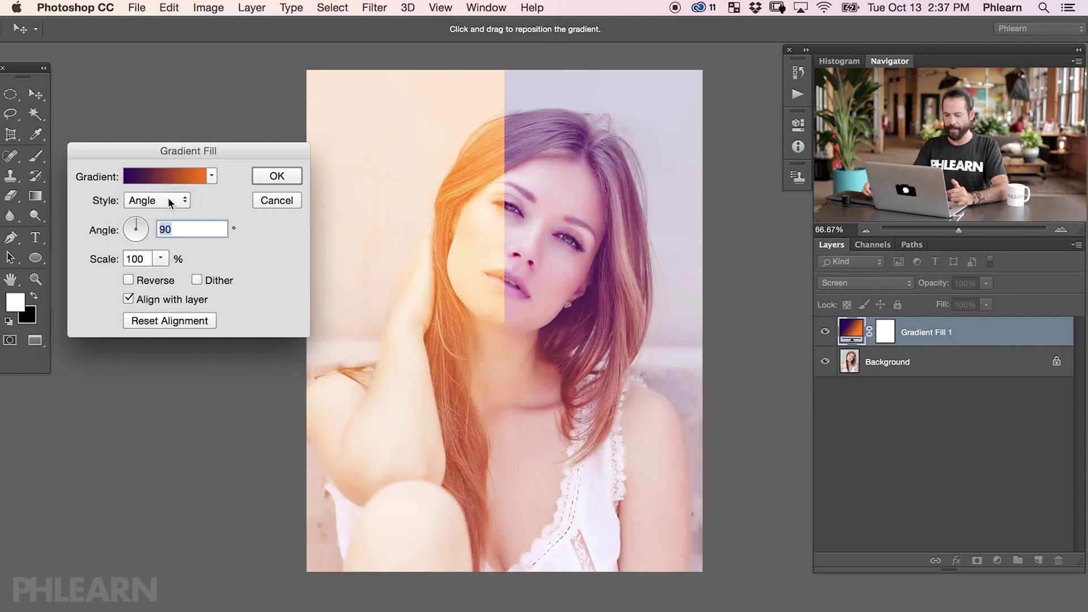
pyautogui.click(167, 198)
pyautogui.click(182, 175)
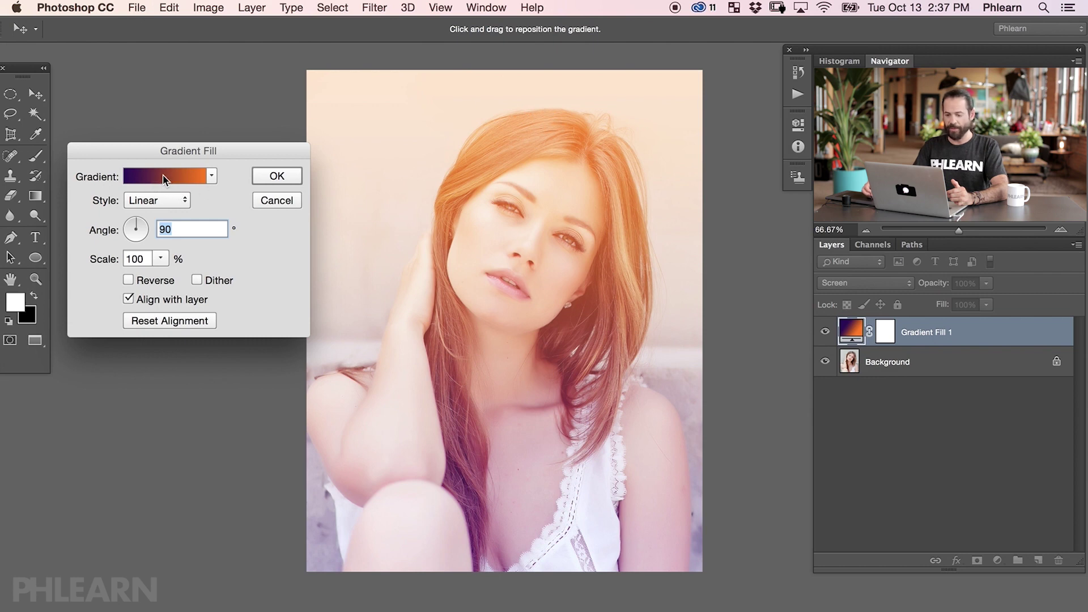
# Recolour the gradient's violet starting stop to a dark magenta with hue 306°, saturation 91% and brightness 51%.
pyautogui.click(156, 180)
pyautogui.moveTo(275, 115); pyautogui.dragTo(160, 257)
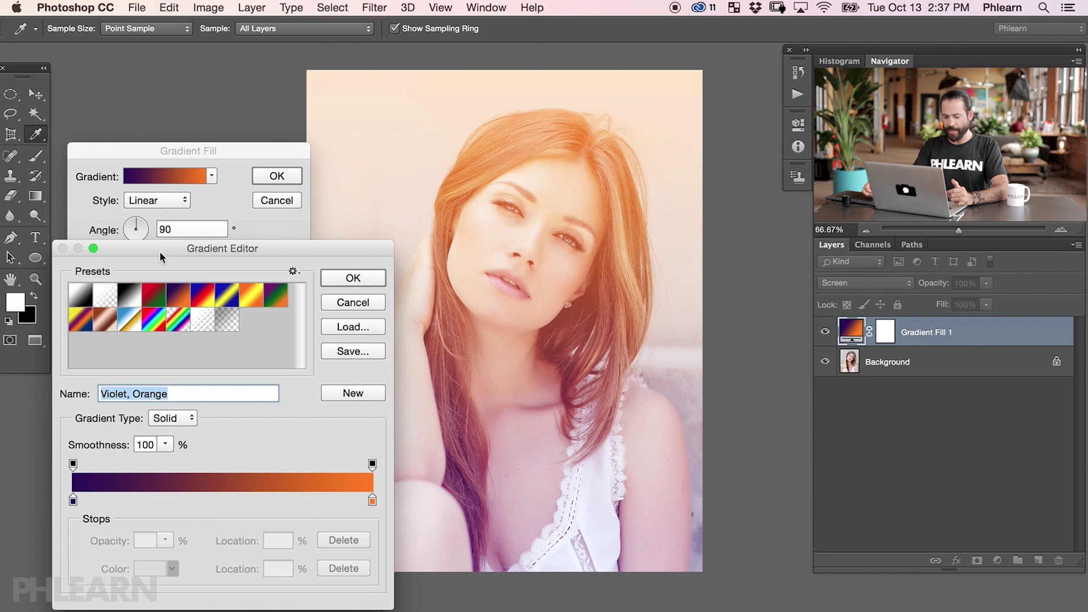
pyautogui.click(73, 501)
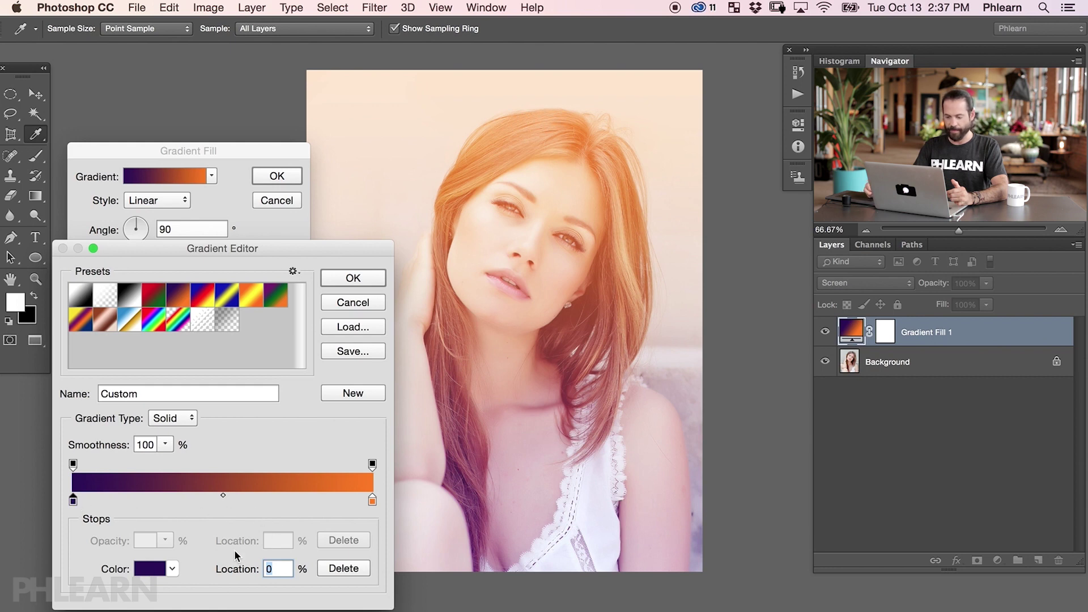
pyautogui.click(150, 574)
pyautogui.moveTo(459, 87); pyautogui.dragTo(279, 347)
pyautogui.click(315, 414)
pyautogui.moveTo(267, 451); pyautogui.dragTo(248, 481)
pyautogui.moveTo(305, 348)
pyautogui.mouseDown()
pyautogui.moveTo(181, 407)
pyautogui.moveTo(211, 392)
pyautogui.mouseUp()
pyautogui.moveTo(153, 481)
pyautogui.mouseDown()
pyautogui.moveTo(176, 439)
pyautogui.moveTo(316, 418)
pyautogui.mouseUp()
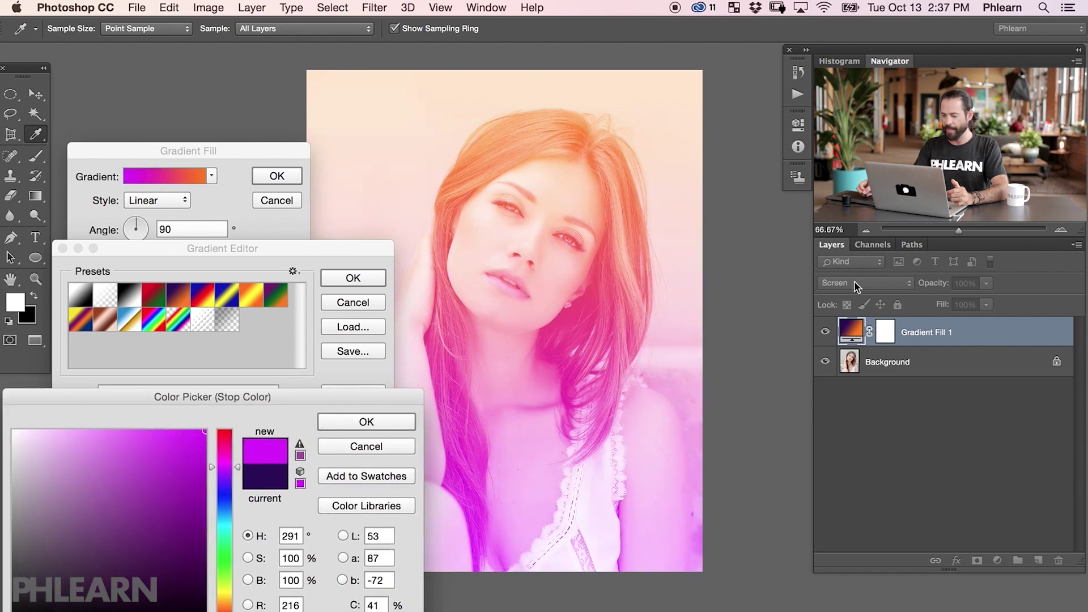
pyautogui.moveTo(180, 452)
pyautogui.mouseDown()
pyautogui.moveTo(187, 609)
pyautogui.moveTo(198, 603)
pyautogui.moveTo(180, 566)
pyautogui.moveTo(189, 540)
pyautogui.mouseUp()
pyautogui.moveTo(234, 470); pyautogui.dragTo(225, 459)
pyautogui.moveTo(170, 515); pyautogui.dragTo(190, 524)
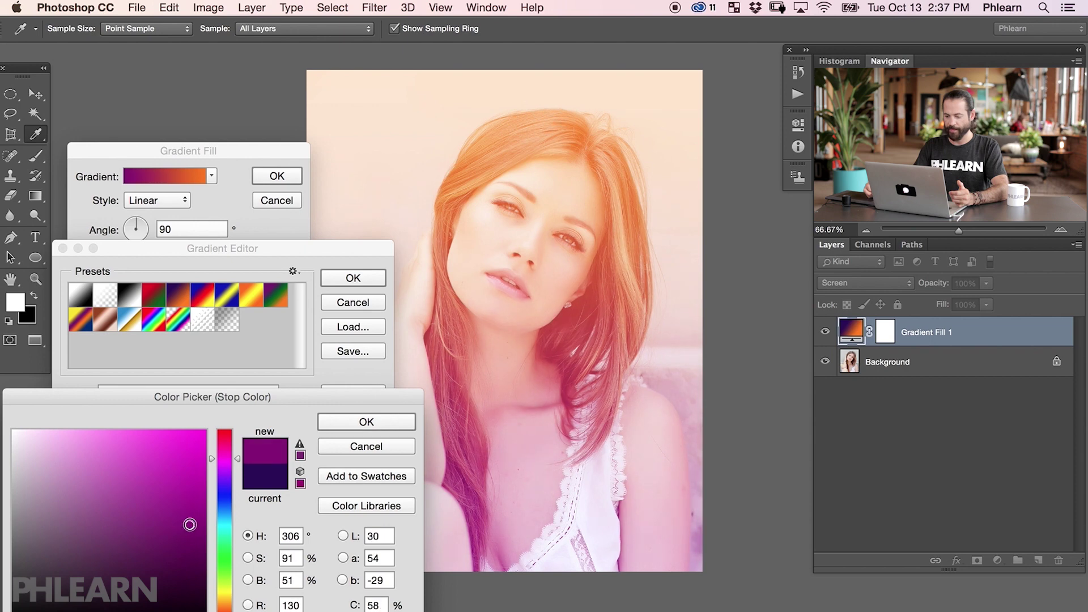
pyautogui.click(354, 428)
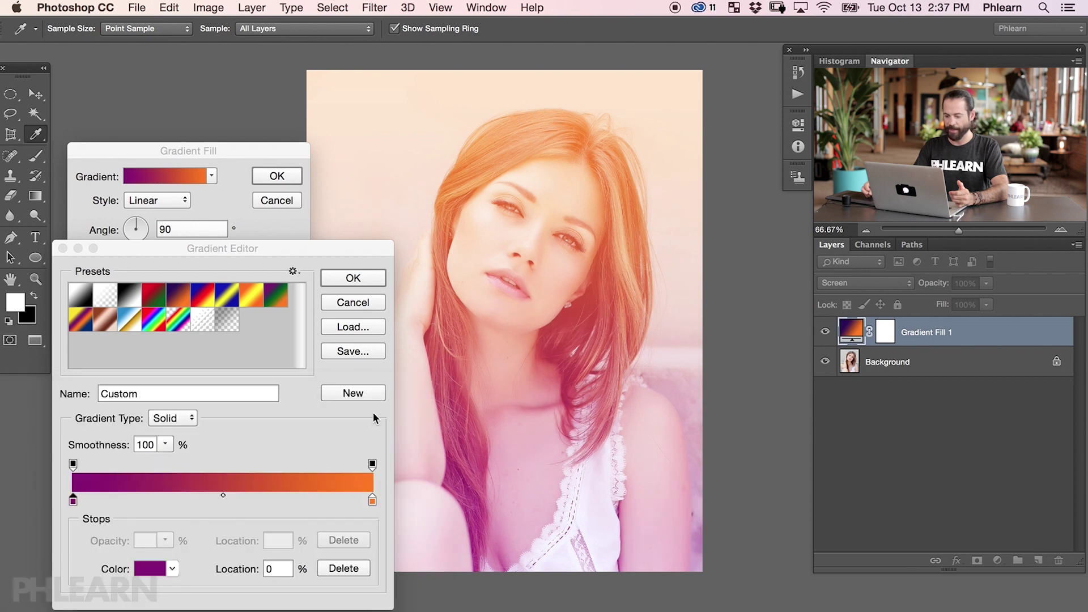
# Recolour the gradient's orange end stop to a dark green with hue 102°, saturation 90% and brightness 52%.
pyautogui.click(372, 501)
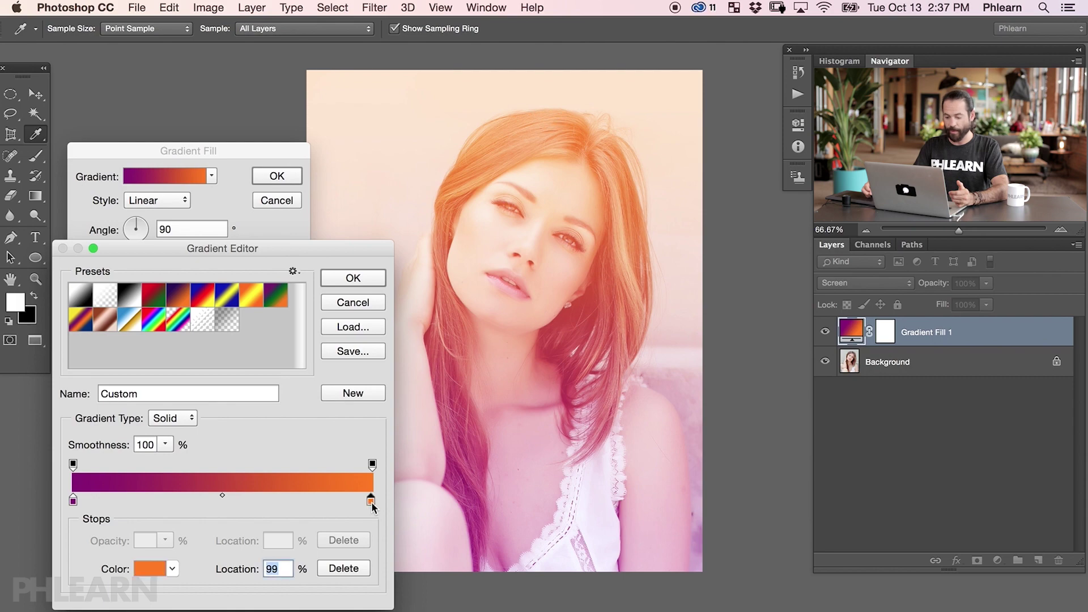
pyautogui.click(163, 572)
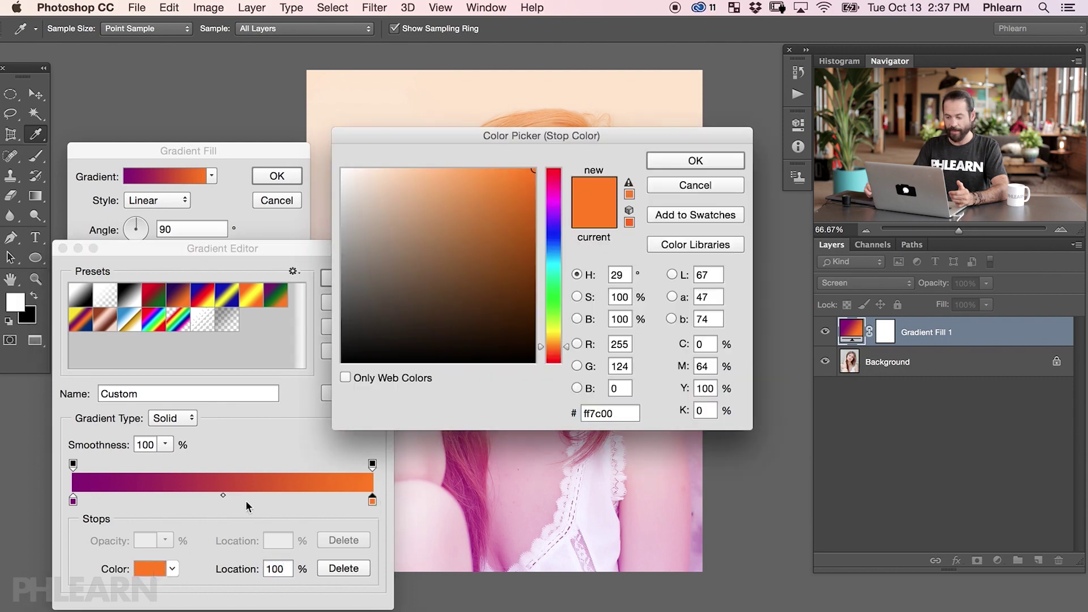
pyautogui.moveTo(353, 225); pyautogui.dragTo(181, 333)
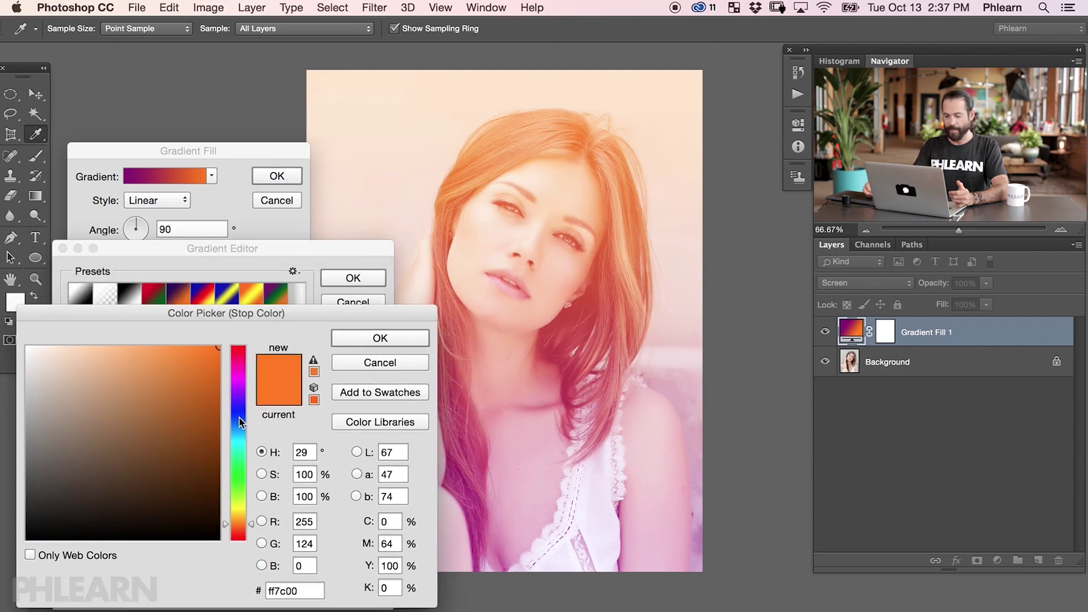
pyautogui.click(240, 486)
pyautogui.moveTo(202, 432)
pyautogui.mouseDown()
pyautogui.moveTo(211, 416)
pyautogui.moveTo(201, 437)
pyautogui.mouseUp()
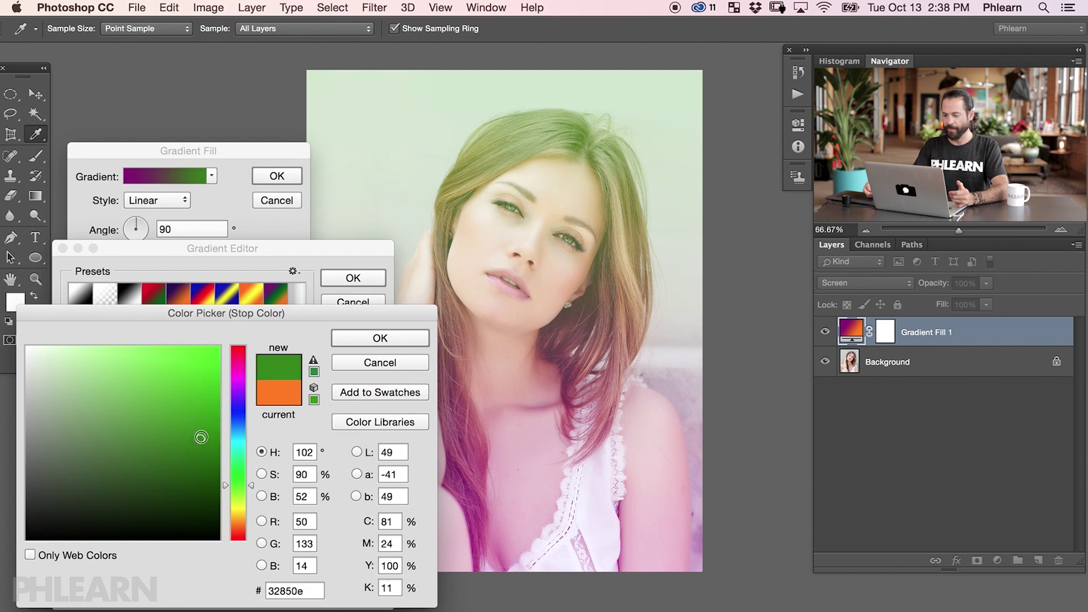
pyautogui.click(379, 339)
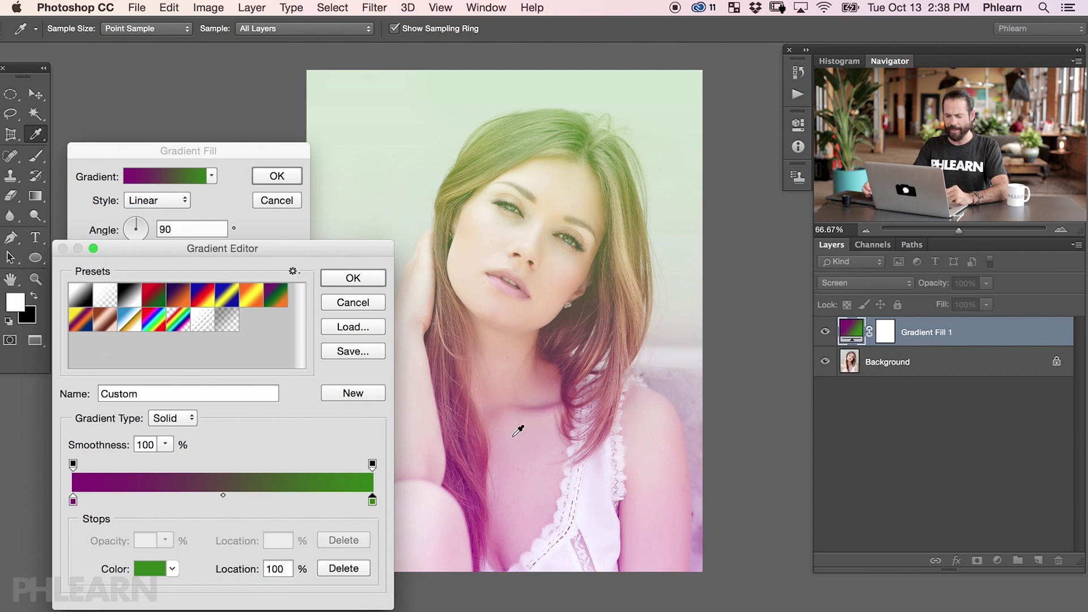
# Shift the hue of the gradient's magenta starting stop slightly toward red and accept the edited gradient.
pyautogui.click(73, 500)
pyautogui.click(150, 569)
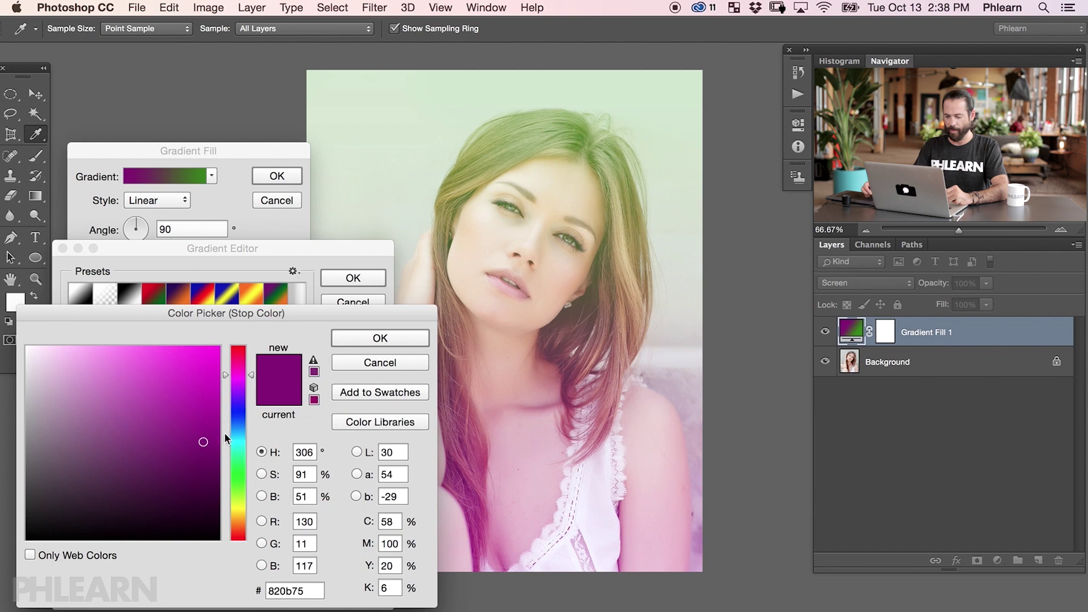
pyautogui.moveTo(241, 375); pyautogui.dragTo(243, 365)
pyautogui.click(379, 338)
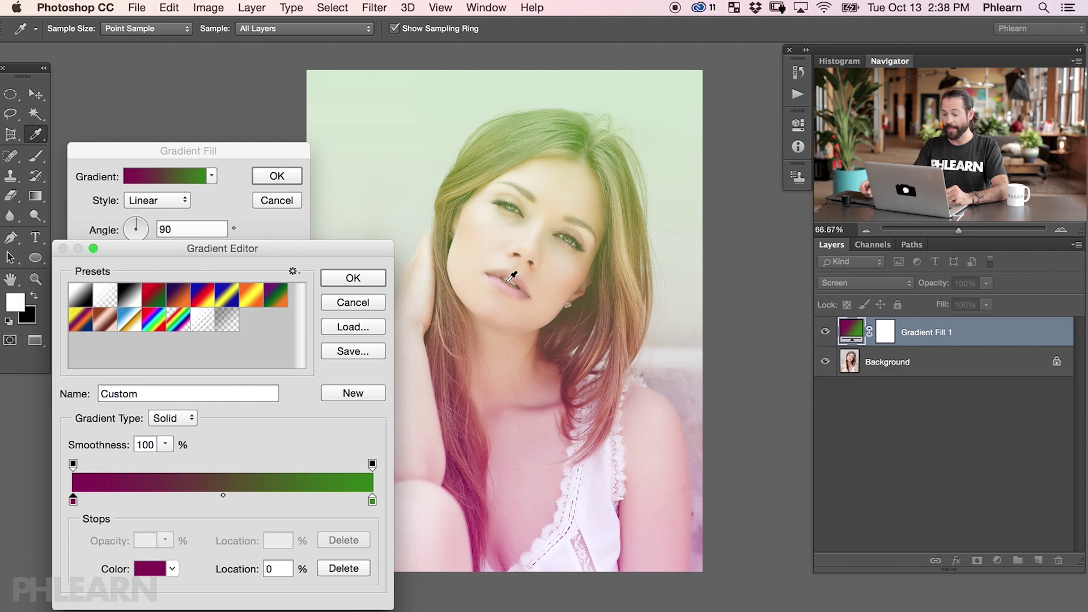
pyautogui.click(351, 278)
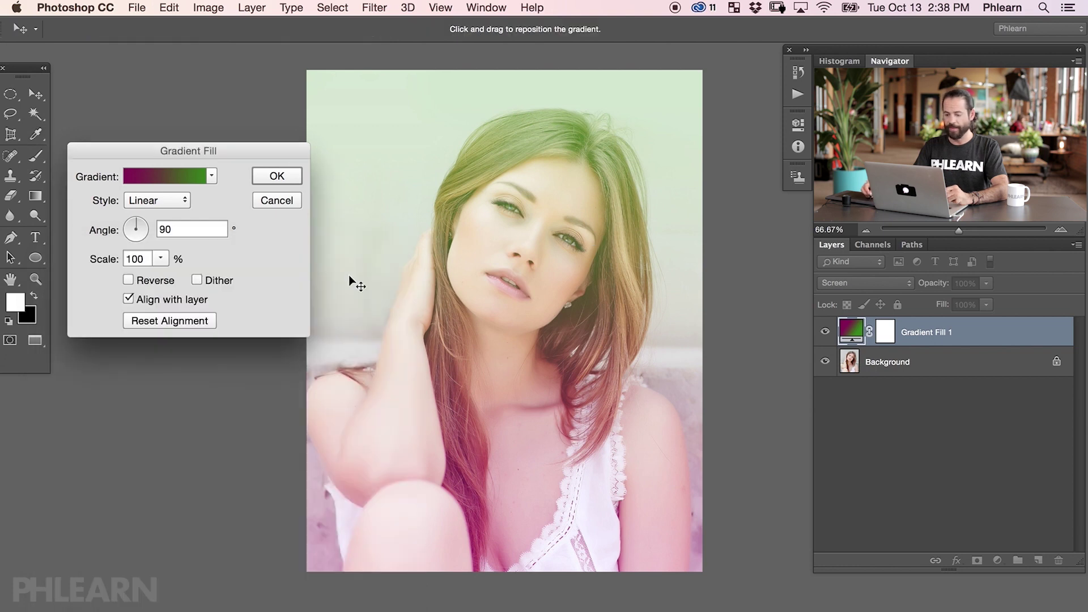
# Try the reversed direction and several angles for the gradient fill, then set the angle to 92.6° unreversed and accept.
pyautogui.click(128, 281)
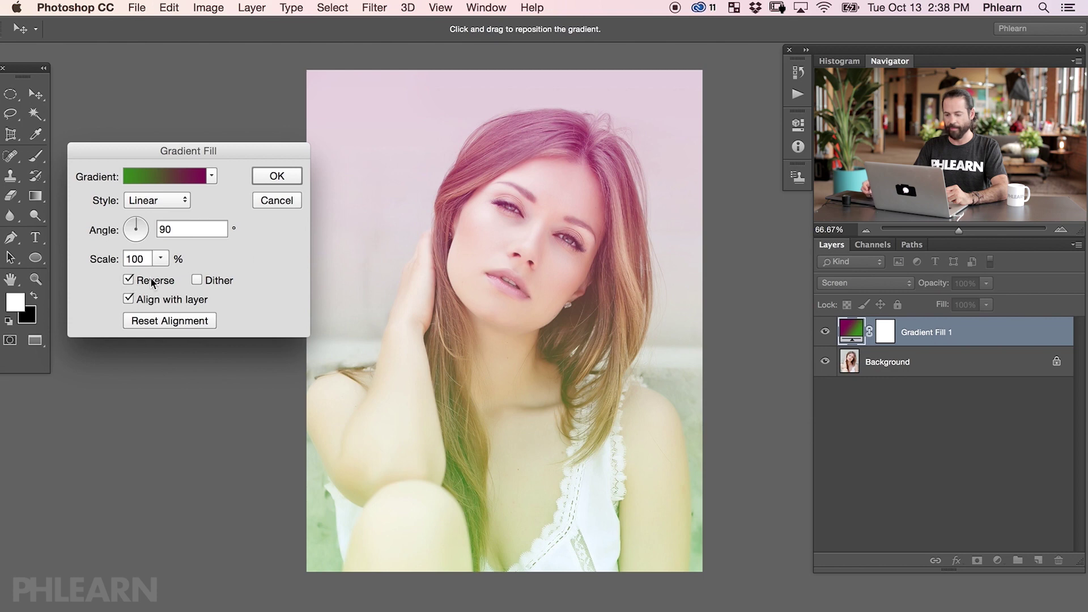
pyautogui.click(130, 281)
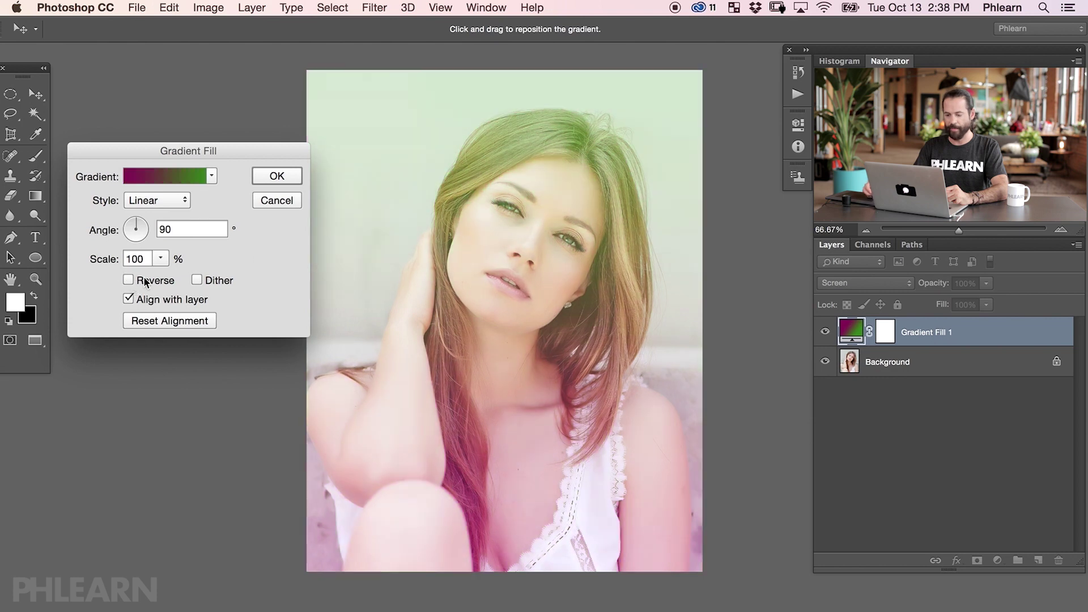
pyautogui.click(157, 237)
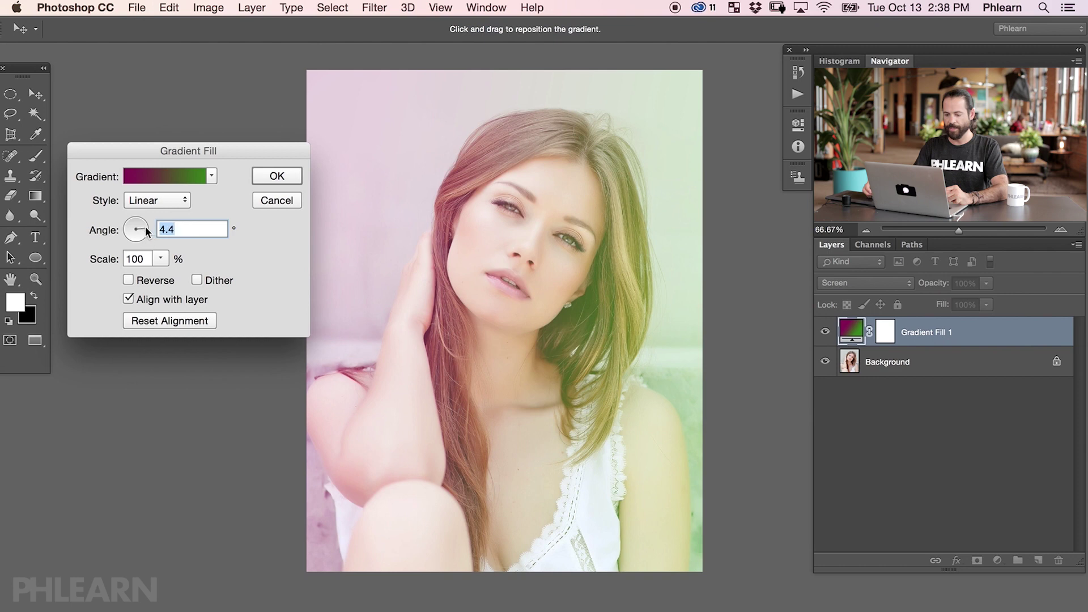
pyautogui.click(125, 232)
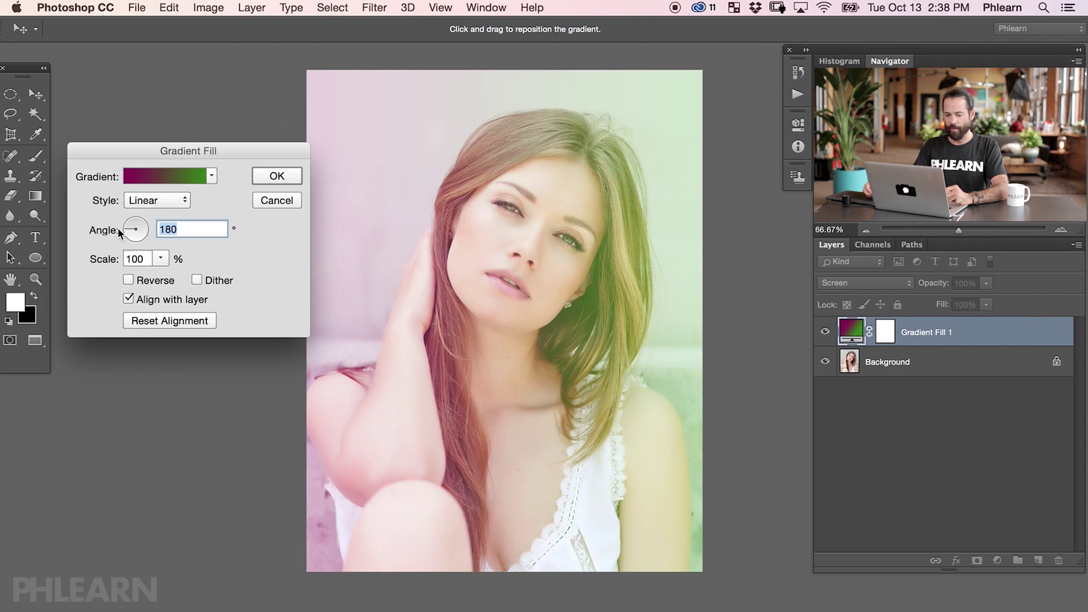
pyautogui.click(135, 240)
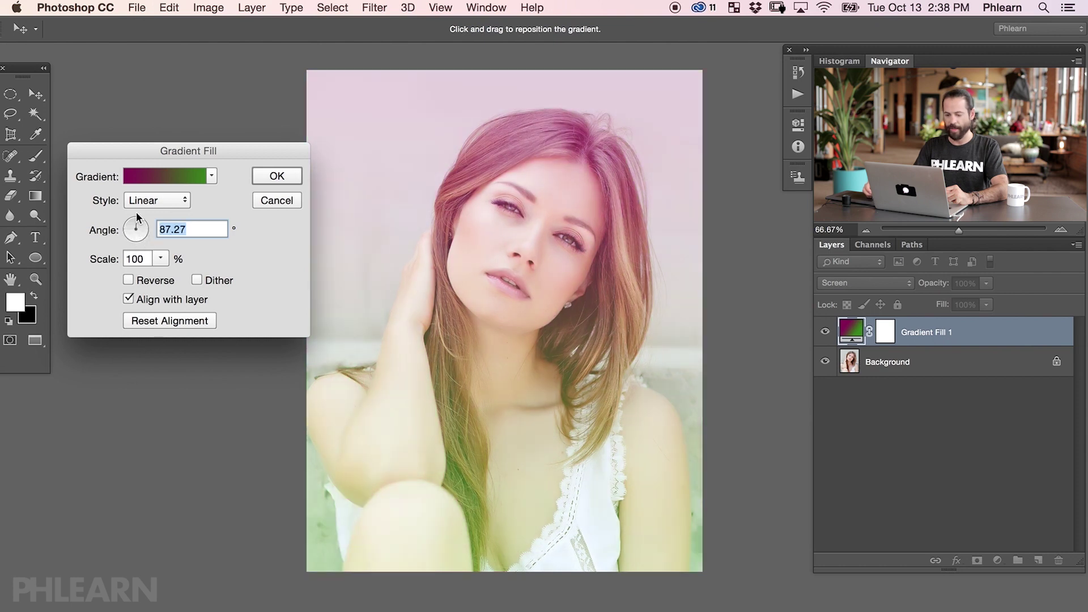
pyautogui.click(136, 219)
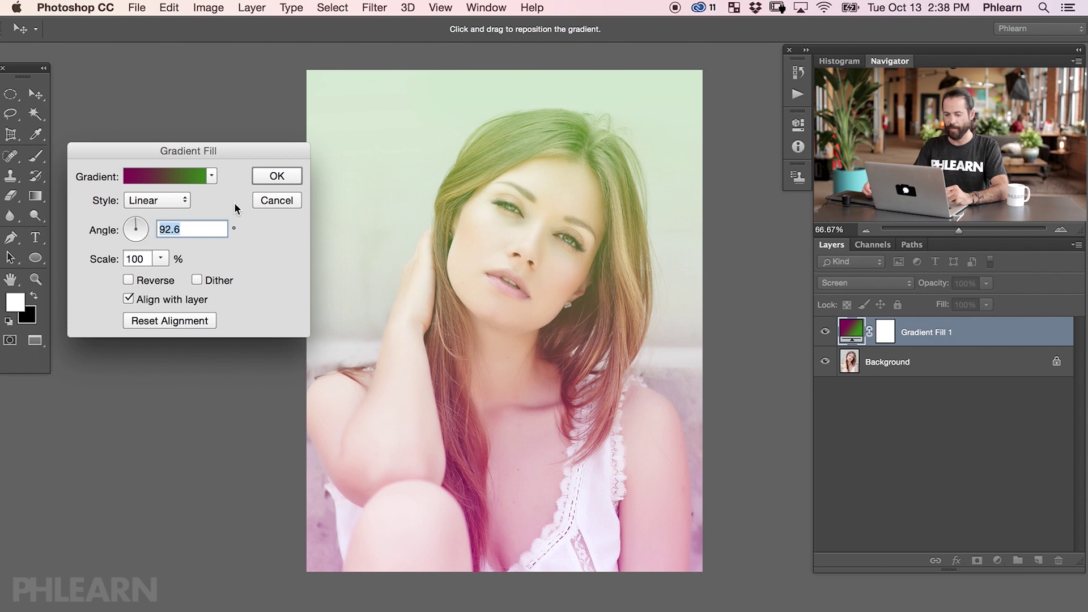
pyautogui.click(277, 176)
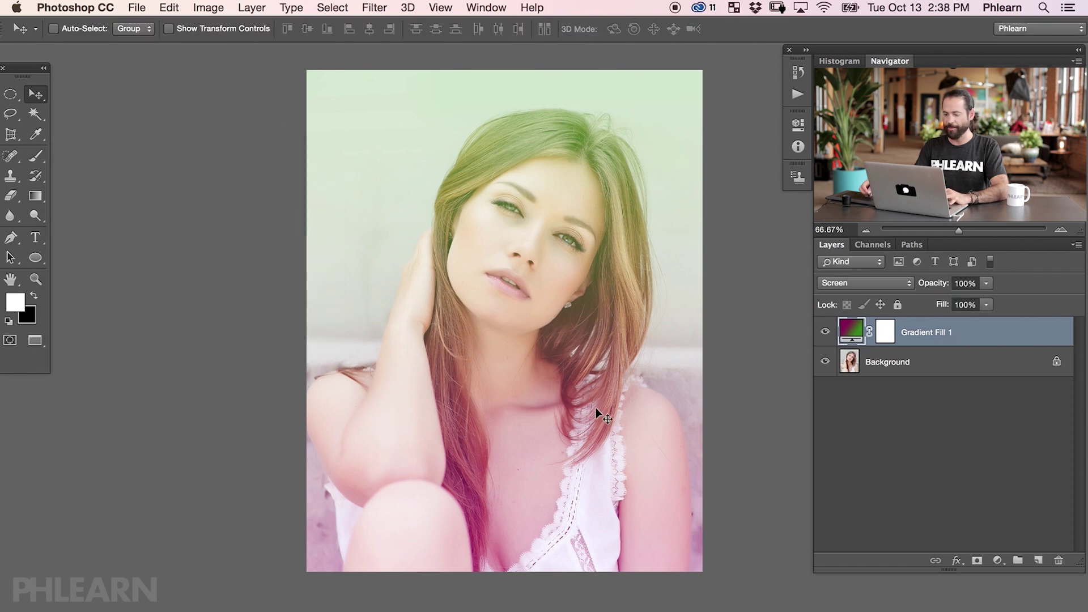
# Compare the portrait with and without the magenta-to-green gradient fill, leaving the layer visible.
pyautogui.scroll(1, 595, 417)
pyautogui.click(823, 334)
pyautogui.click(823, 334)
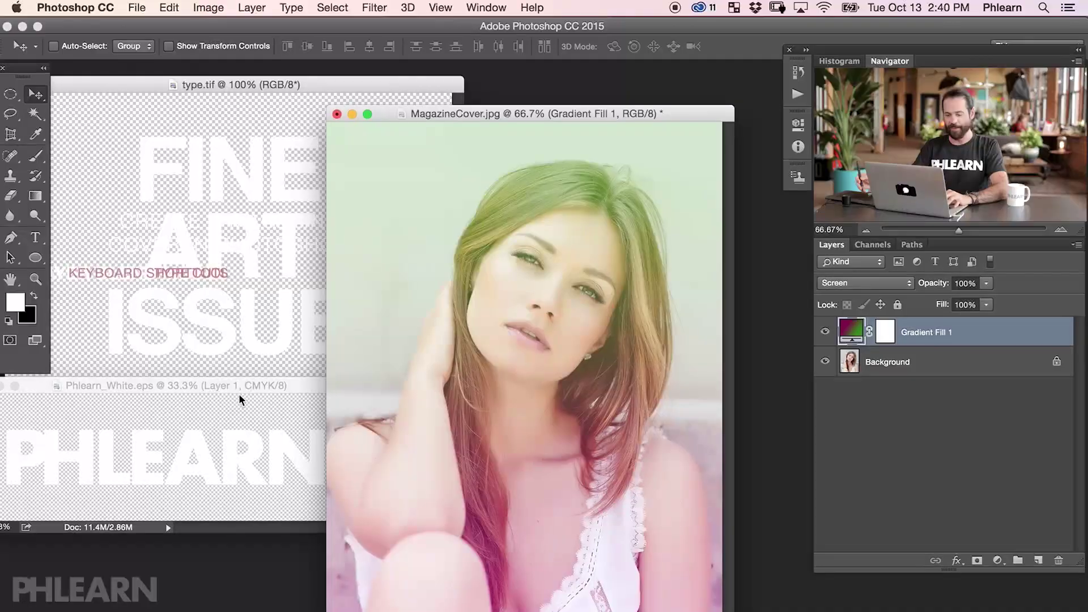
# Copy the white PHLEARN logo from Phlearn_White.eps into MagazineCover.jpg and show the cover in full-screen mode.
pyautogui.click(261, 386)
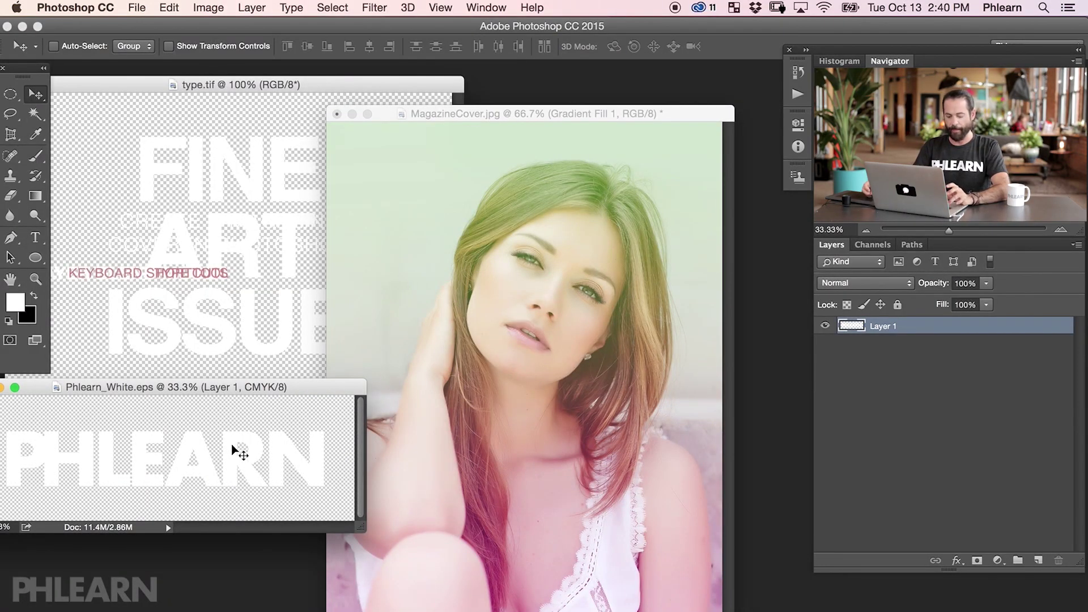
pyautogui.moveTo(146, 458); pyautogui.dragTo(590, 337)
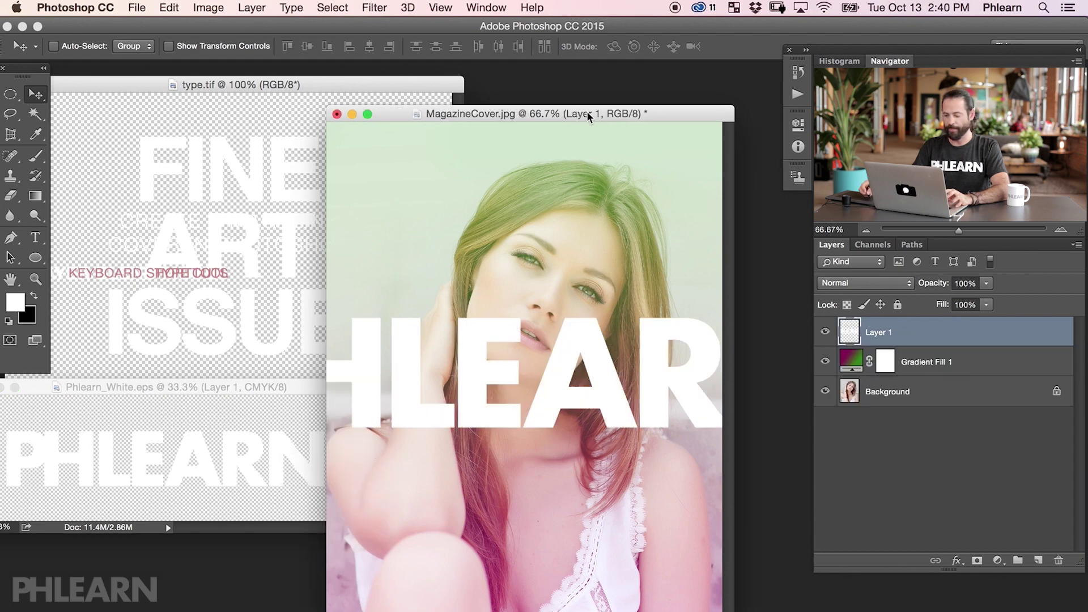
pyautogui.press('f')
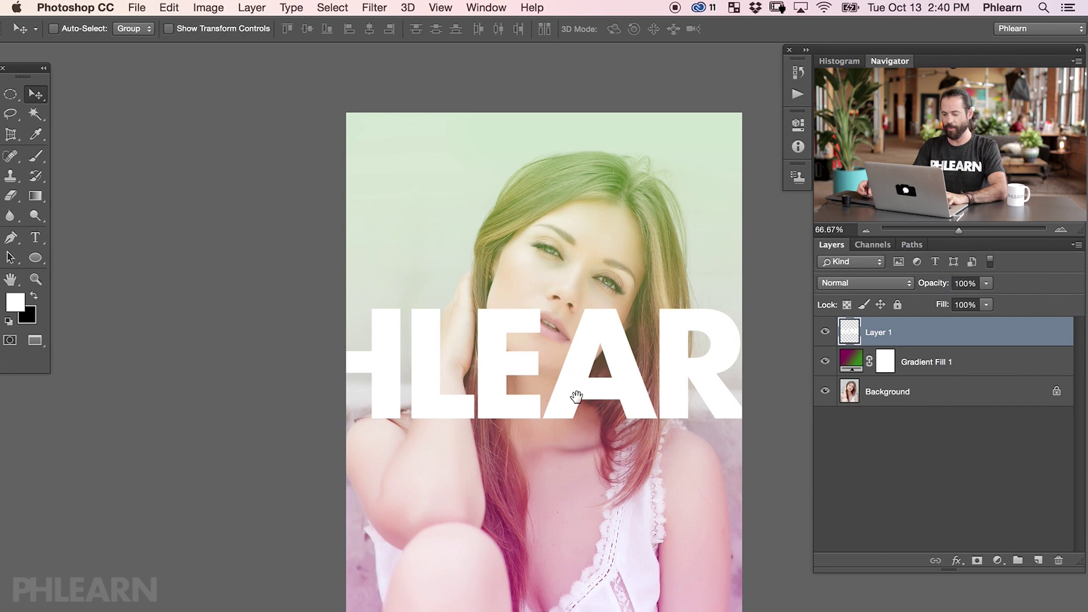
# Scale the PHLEARN logo down proportionally so the whole word fits within the cover's width.
pyautogui.moveTo(569, 400); pyautogui.dragTo(549, 381)
pyautogui.hotkey('ctrl', 't')
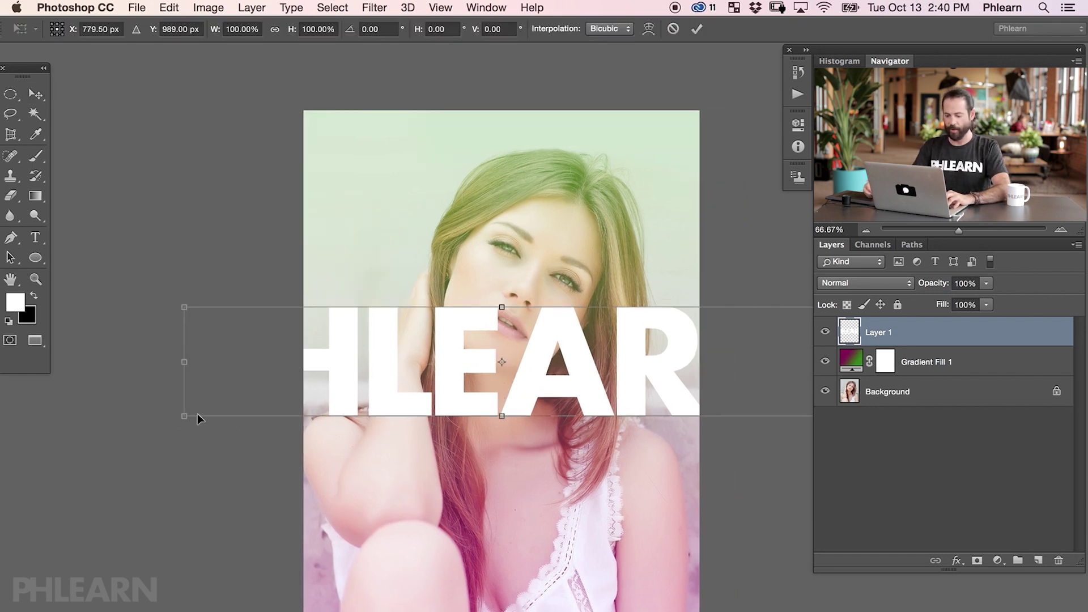
pyautogui.moveTo(185, 421); pyautogui.dragTo(319, 386)
pyautogui.press('Return')
# Move the logo to the top of the cover and nudge it up to leave a narrow margin above.
pyautogui.moveTo(620, 374); pyautogui.dragTo(601, 167)
pyautogui.press('Up')
pyautogui.press('Up')
pyautogui.press('Up')
pyautogui.press('Up')
pyautogui.press('Up')
pyautogui.press('Up')
pyautogui.press('Up')
pyautogui.press('Up')
pyautogui.press('Up')
pyautogui.press('Up')
pyautogui.press('Up')
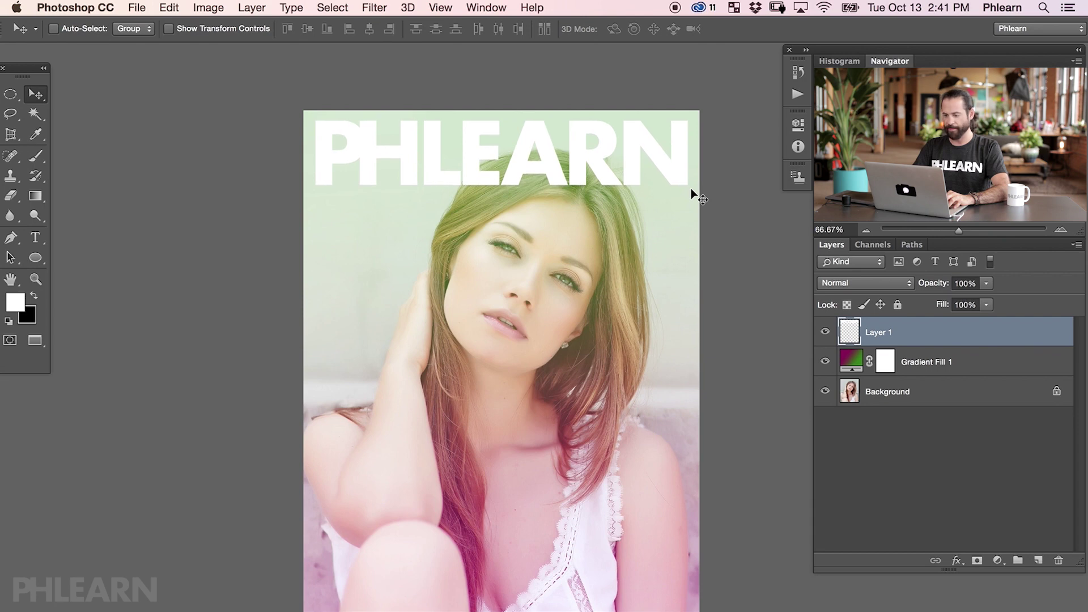
# Add a layer mask to the PHLEARN logo layer, with the lettering over the hair in close view.
pyautogui.press('super+plus')
pyautogui.press('super+plus')
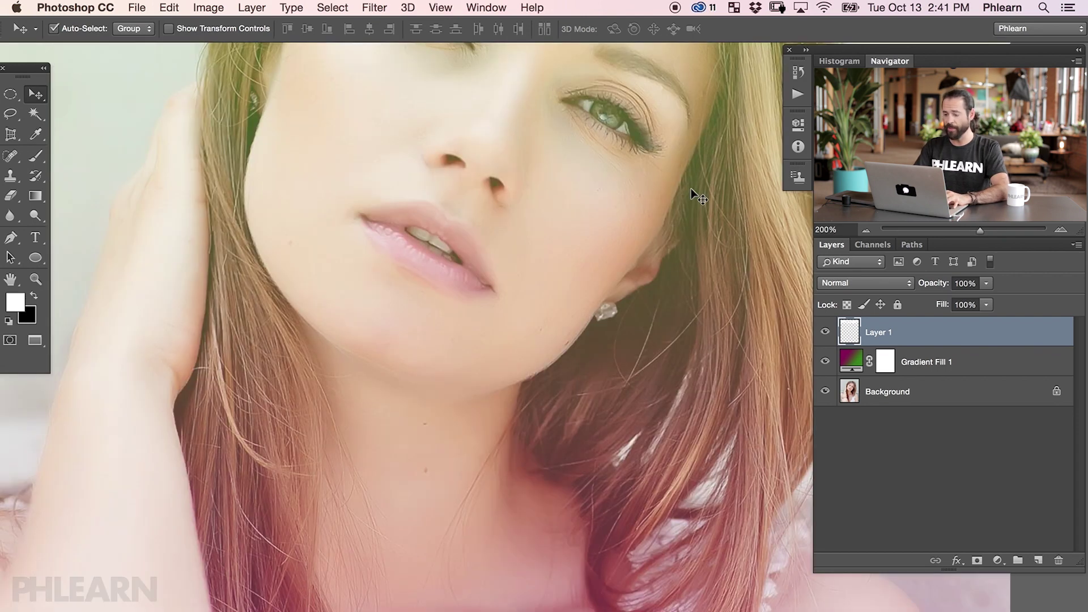
pyautogui.press('super+plus')
pyautogui.moveTo(533, 236); pyautogui.dragTo(536, 609)
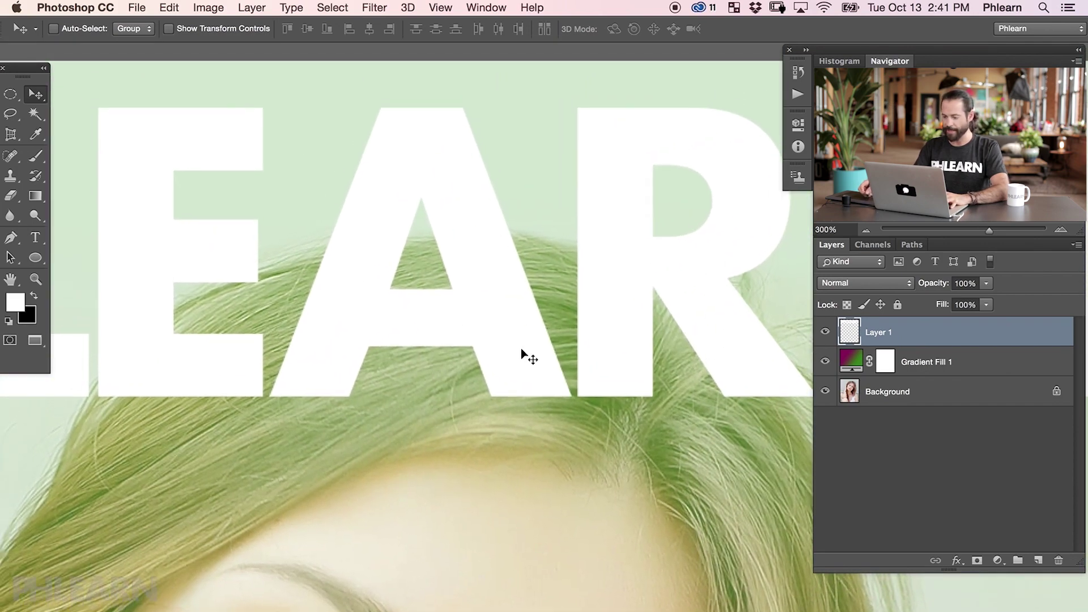
pyautogui.press('super+minus')
pyautogui.moveTo(537, 425); pyautogui.dragTo(534, 429)
pyautogui.click(976, 561)
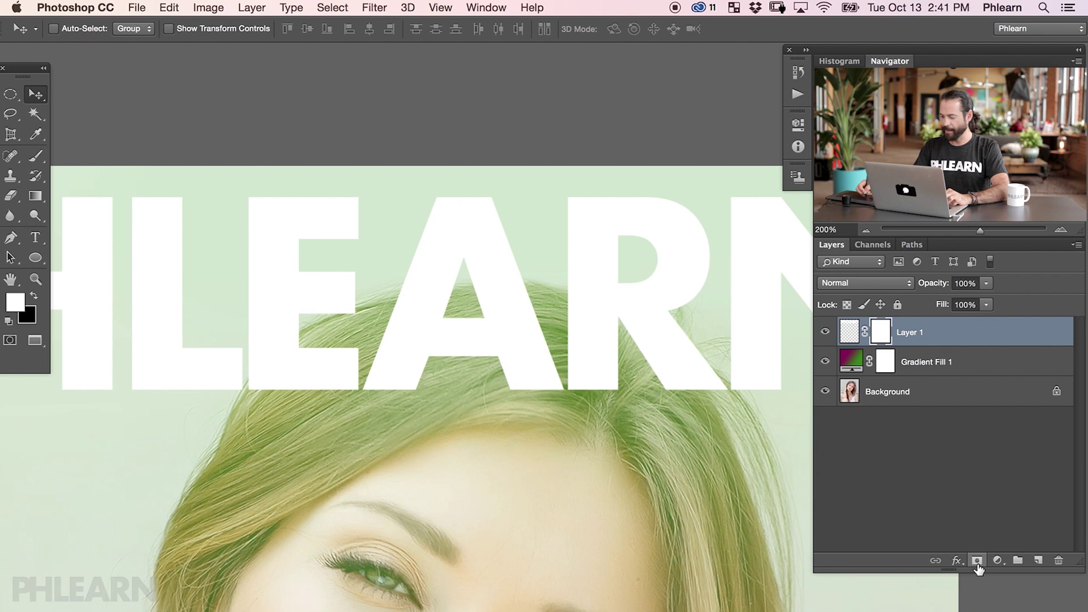
# Set up the Brush tool with a black foreground colour and a 74 px tip for the logo's mask.
pyautogui.press('b')
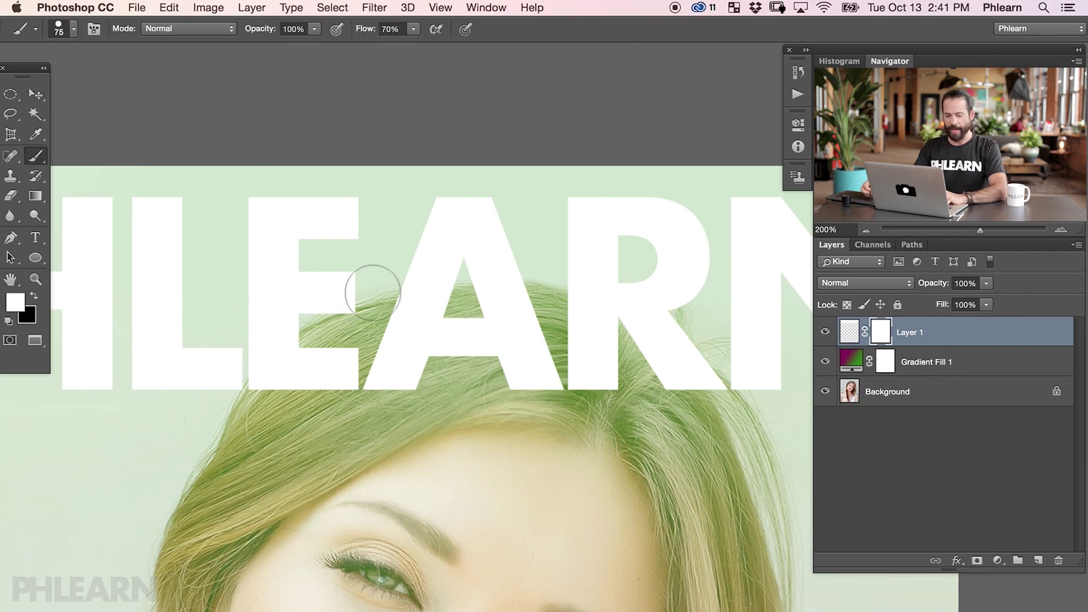
pyautogui.press('x')
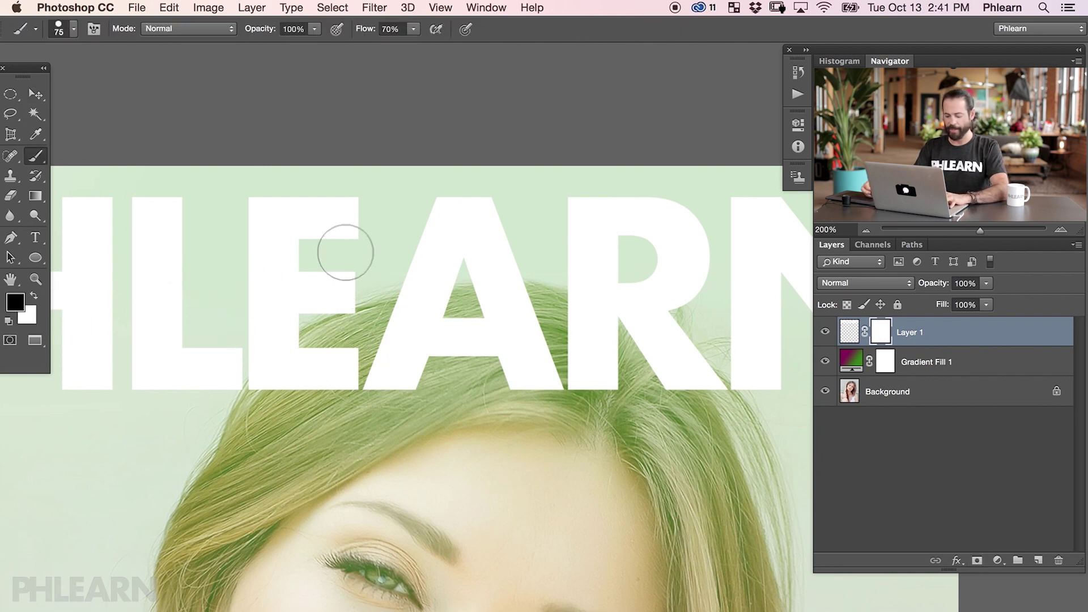
pyautogui.moveTo(418, 365); pyautogui.dragTo(422, 395)
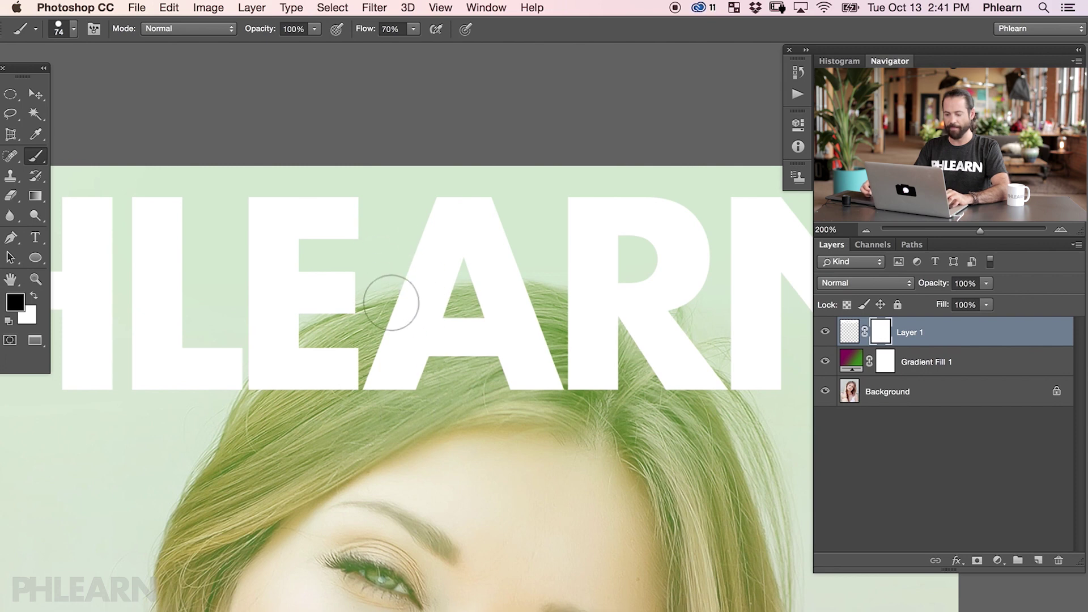
pyautogui.click(626, 292)
pyautogui.click(519, 323)
pyautogui.click(407, 311)
pyautogui.click(295, 240)
pyautogui.click(433, 218)
pyautogui.click(458, 266)
pyautogui.click(278, 377)
pyautogui.click(396, 374)
pyautogui.press('super+BackSpace')
# Paint black on the logo's mask with a 59 px brush over the hair crossing the letters E and A.
pyautogui.rightClick(456, 338)
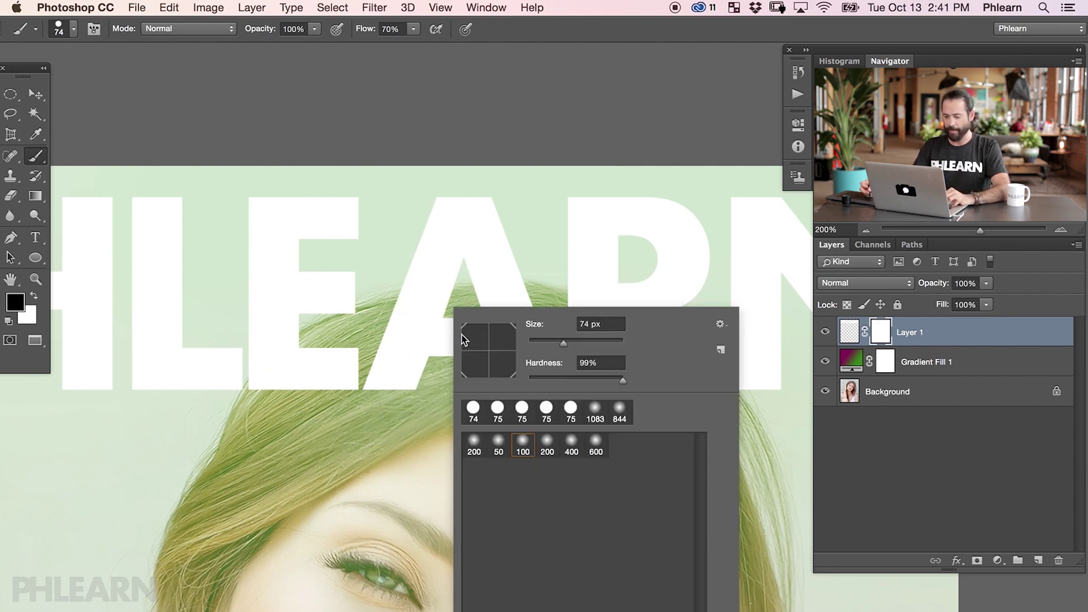
pyautogui.moveTo(559, 451); pyautogui.dragTo(365, 413)
pyautogui.press('Escape')
pyautogui.moveTo(425, 363)
pyautogui.mouseDown()
pyautogui.moveTo(443, 494)
pyautogui.moveTo(419, 366)
pyautogui.moveTo(383, 376)
pyautogui.moveTo(401, 388)
pyautogui.moveTo(418, 367)
pyautogui.moveTo(382, 379)
pyautogui.moveTo(425, 322)
pyautogui.moveTo(448, 317)
pyautogui.moveTo(397, 320)
pyautogui.moveTo(277, 408)
pyautogui.moveTo(304, 374)
pyautogui.moveTo(286, 376)
pyautogui.moveTo(307, 364)
pyautogui.mouseUp()
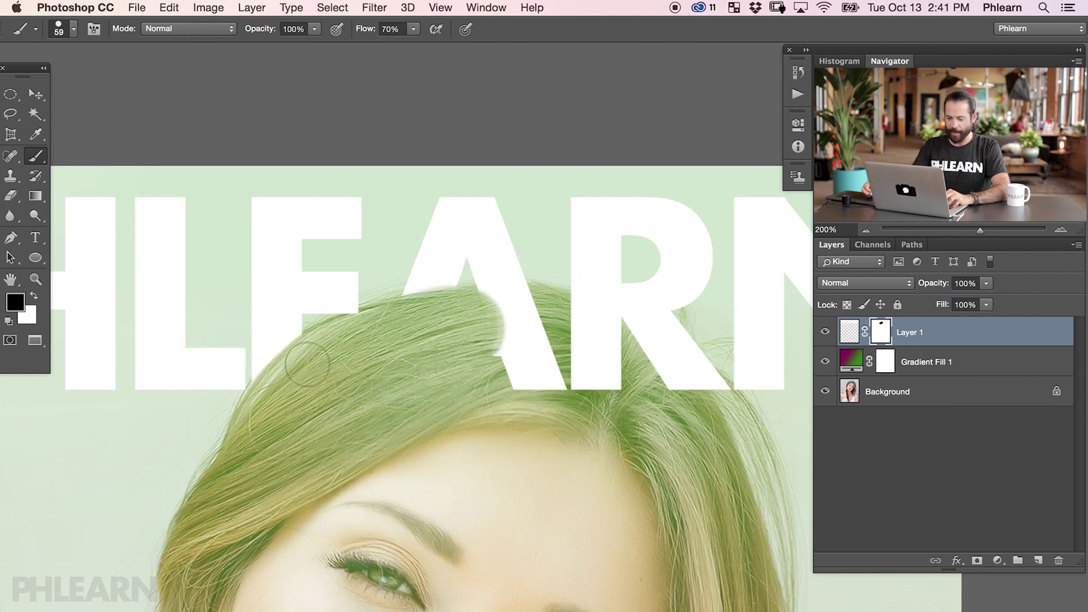
pyautogui.moveTo(290, 395)
pyautogui.mouseDown()
pyautogui.moveTo(509, 310)
pyautogui.moveTo(462, 309)
pyautogui.moveTo(496, 303)
pyautogui.moveTo(447, 310)
pyautogui.moveTo(525, 327)
pyautogui.moveTo(507, 397)
pyautogui.moveTo(514, 355)
pyautogui.moveTo(530, 420)
pyautogui.mouseUp()
# Try painting white on the mask across the hidden parts of the E and A, then undo the stroke.
pyautogui.hscroll(2, 436, 385)
pyautogui.press('x')
pyautogui.moveTo(383, 318)
pyautogui.mouseDown()
pyautogui.moveTo(400, 255)
pyautogui.moveTo(449, 341)
pyautogui.moveTo(493, 362)
pyautogui.mouseUp()
pyautogui.press('super+z')
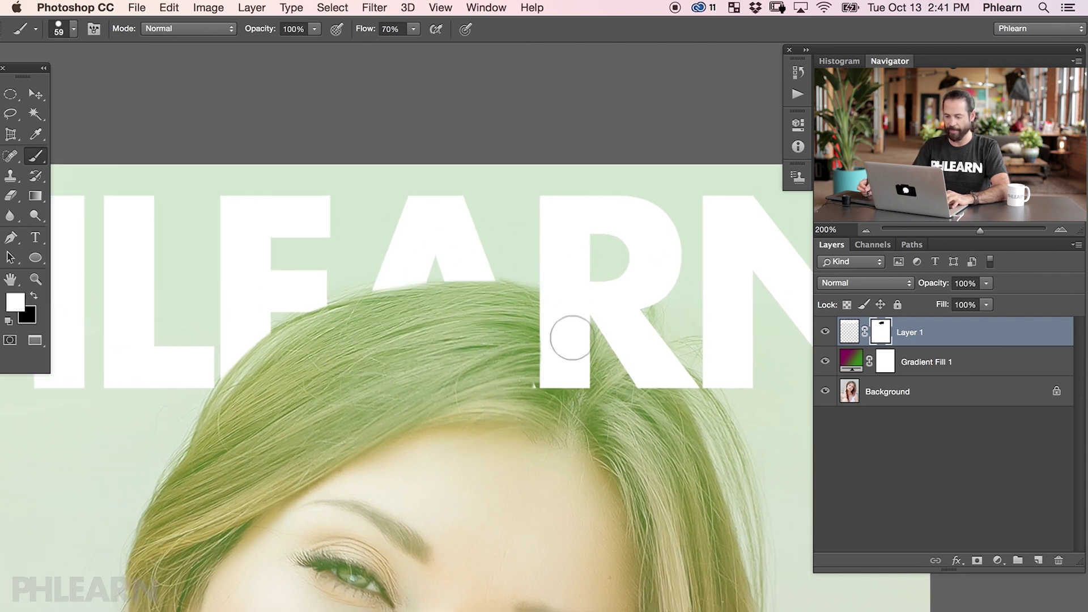
# Paint black on the logo's mask over the lower part of the R to bring the hair in front.
pyautogui.press('x')
pyautogui.moveTo(561, 365)
pyautogui.mouseDown()
pyautogui.moveTo(584, 399)
pyautogui.moveTo(596, 388)
pyautogui.moveTo(590, 352)
pyautogui.moveTo(555, 324)
pyautogui.mouseUp()
pyautogui.moveTo(604, 362); pyautogui.dragTo(590, 372)
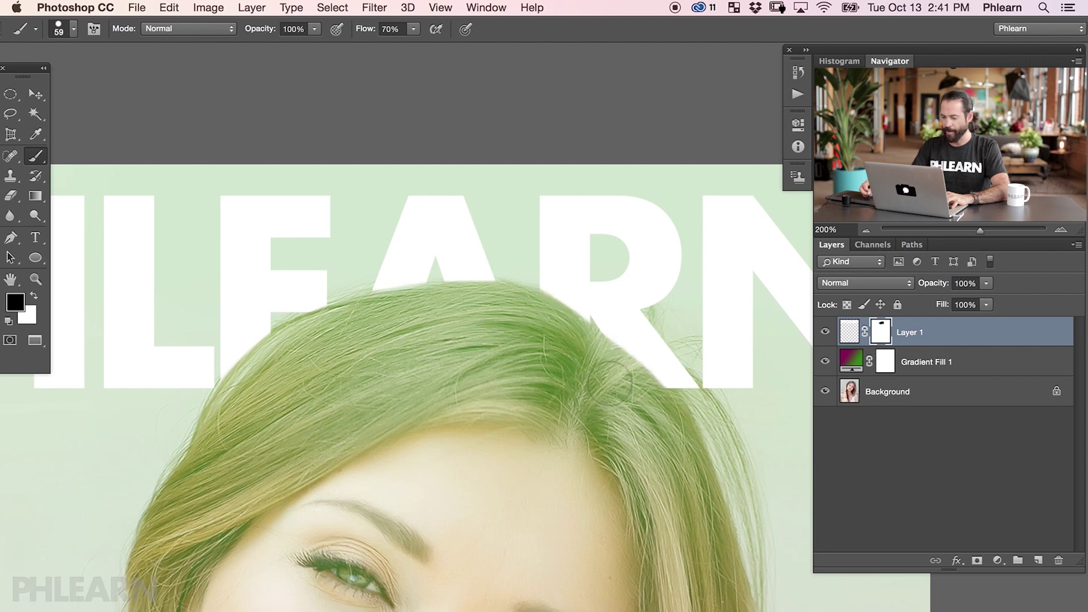
pyautogui.moveTo(666, 413); pyautogui.dragTo(708, 429)
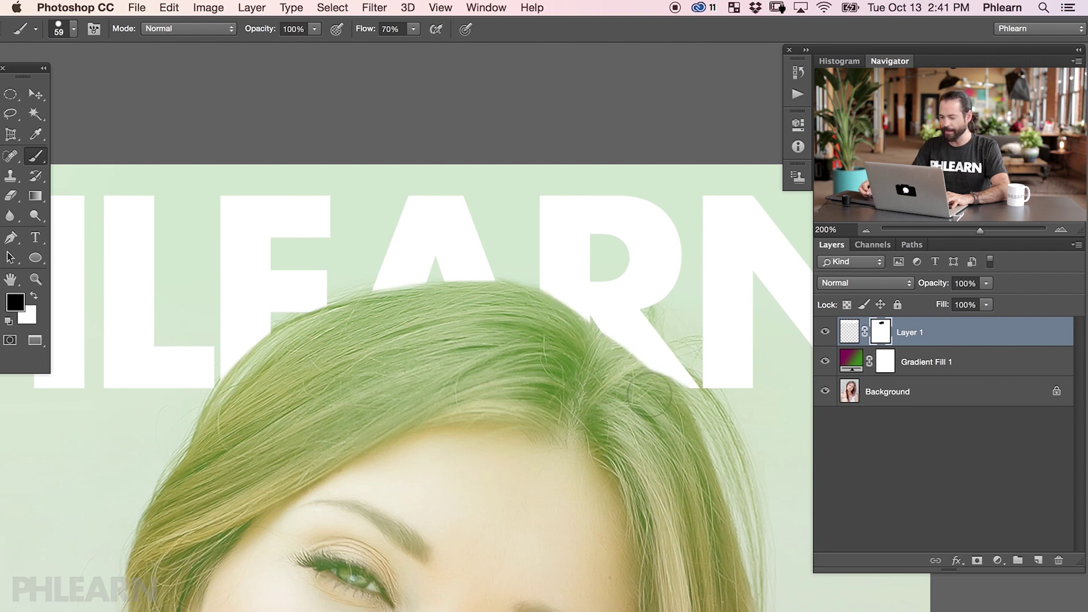
pyautogui.hscroll(3, 594, 413)
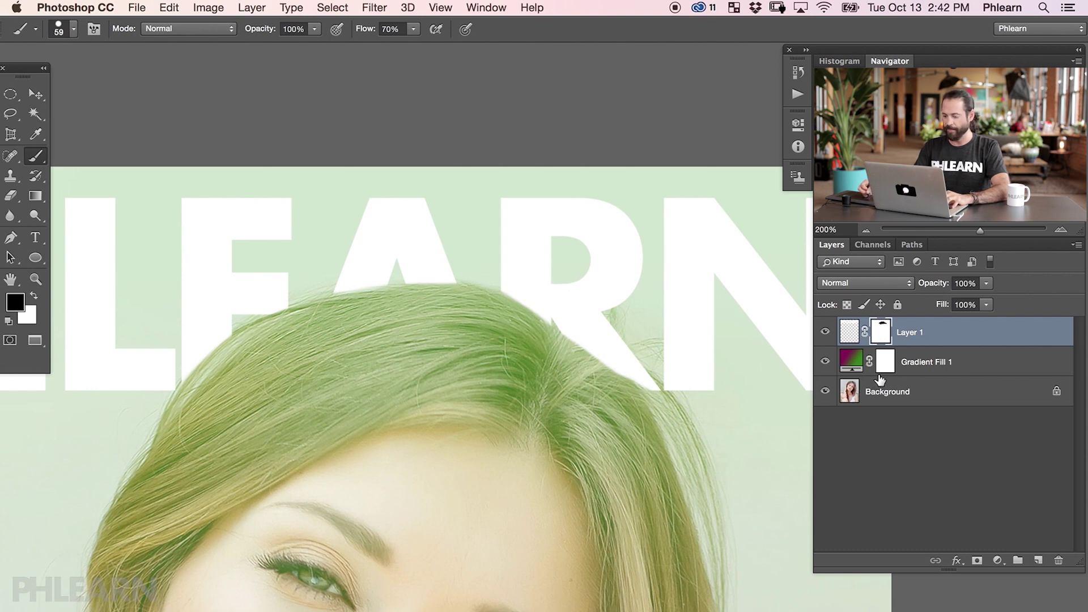
# Hide the logo and gradient fill layers and select the Background layer.
pyautogui.click(825, 333)
pyautogui.click(826, 333)
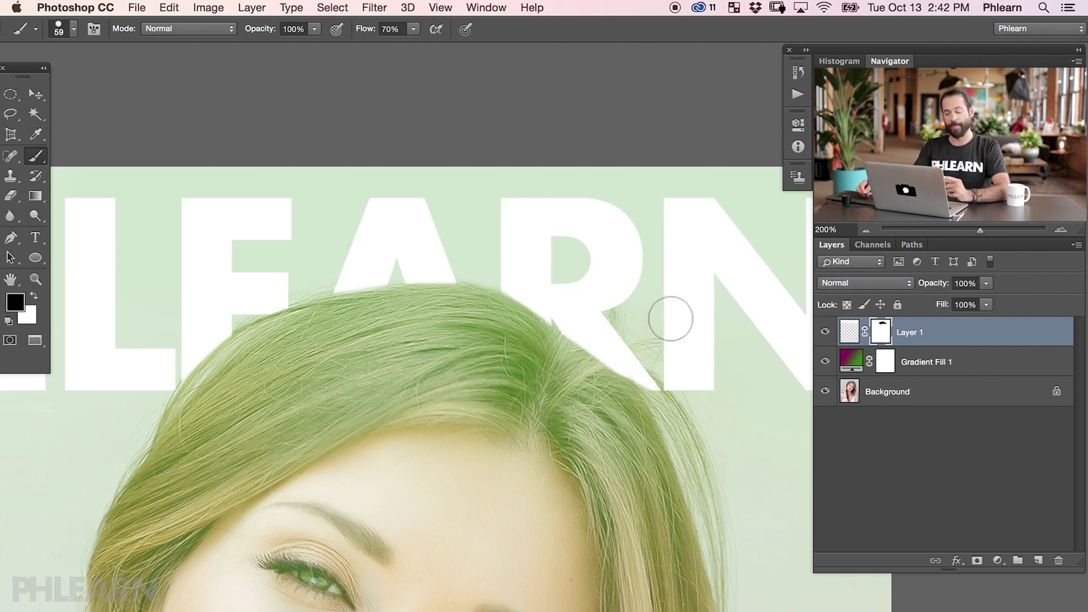
pyautogui.click(826, 363)
pyautogui.click(924, 395)
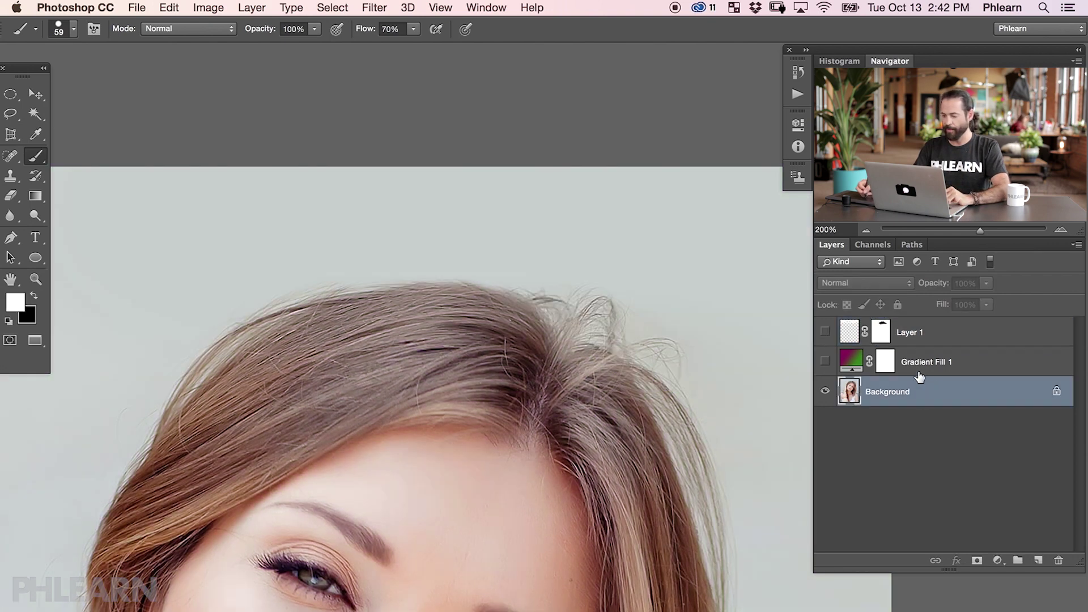
# Add a new empty layer directly above the Background layer.
pyautogui.press('super+alt+shift+n')
pyautogui.press('x')
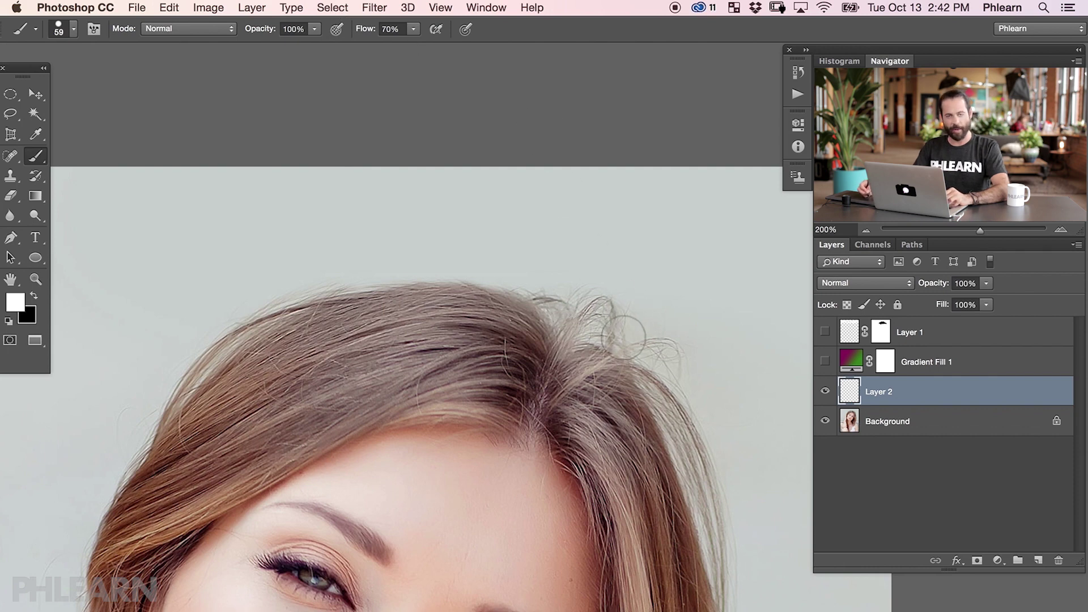
pyautogui.click(837, 332)
pyautogui.click(837, 334)
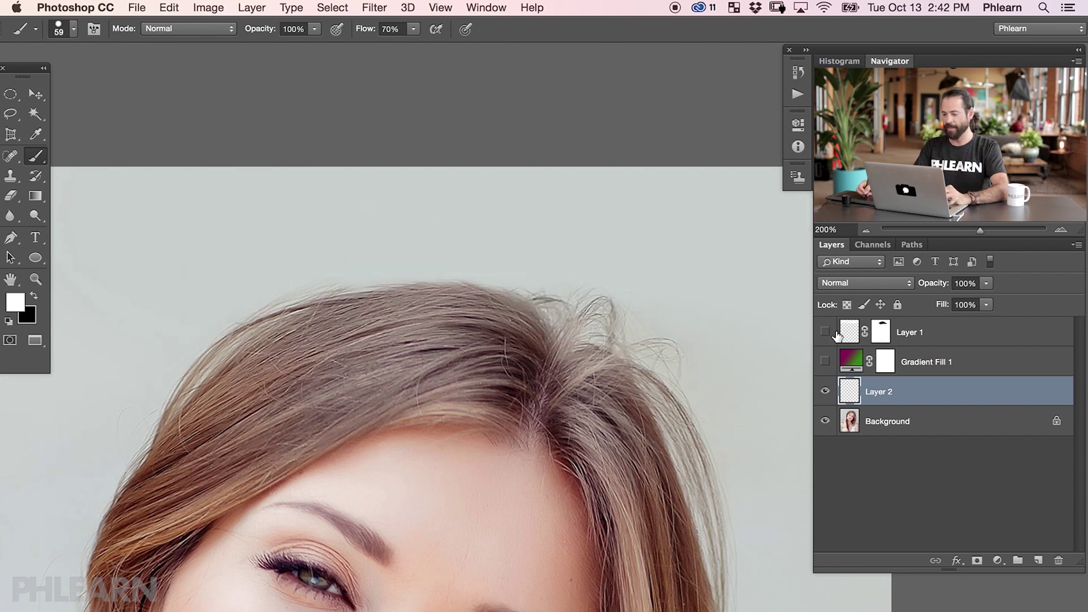
# Select the model's hair with Color Range, sampling the hair color at a Fuzziness of 92.
pyautogui.click(334, 8)
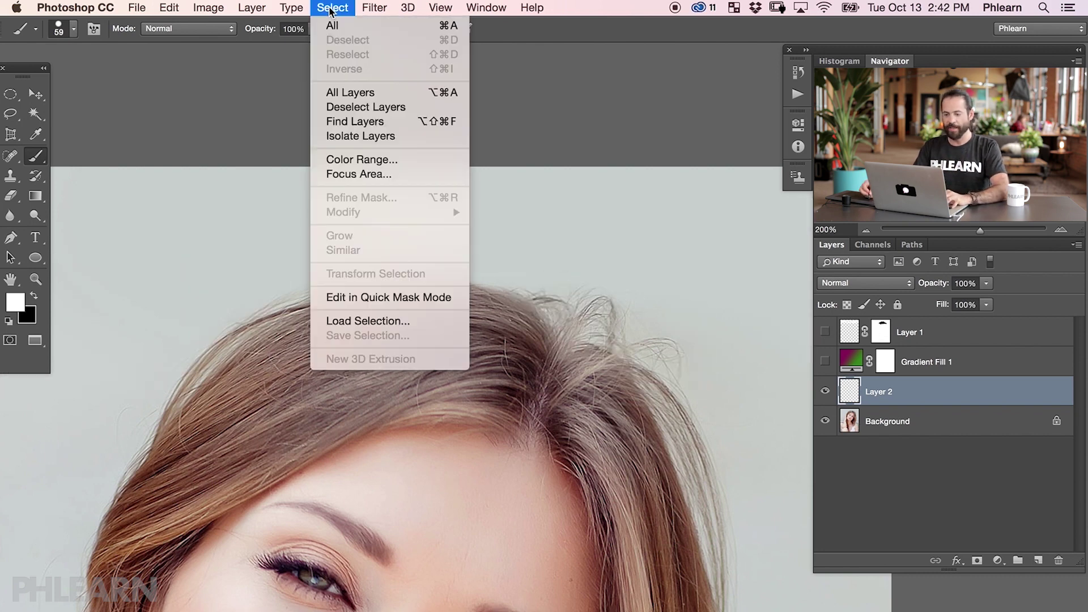
pyautogui.click(349, 159)
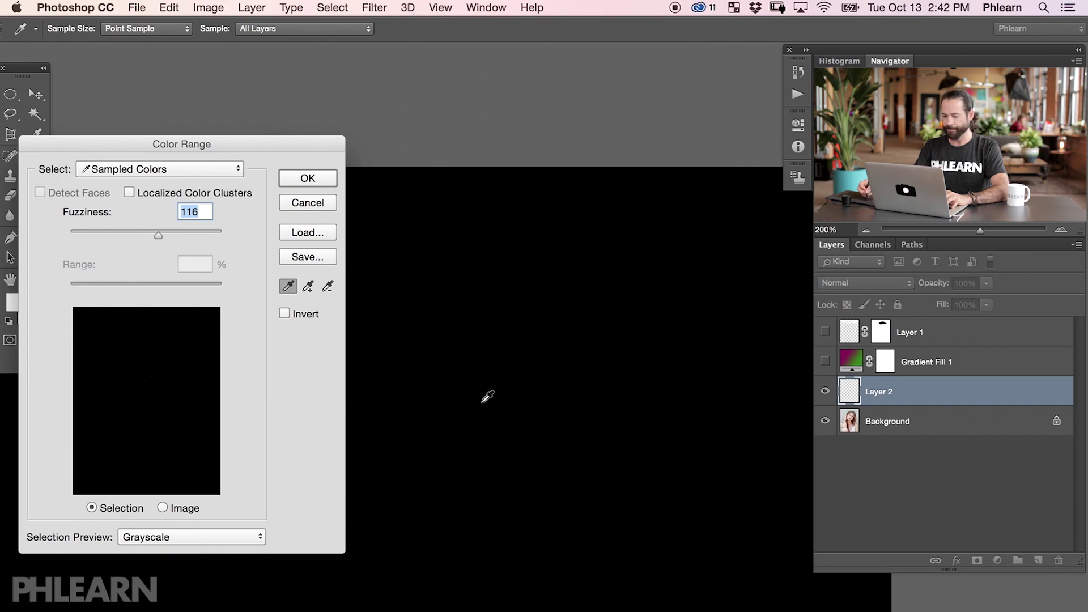
pyautogui.moveTo(544, 343); pyautogui.dragTo(624, 371)
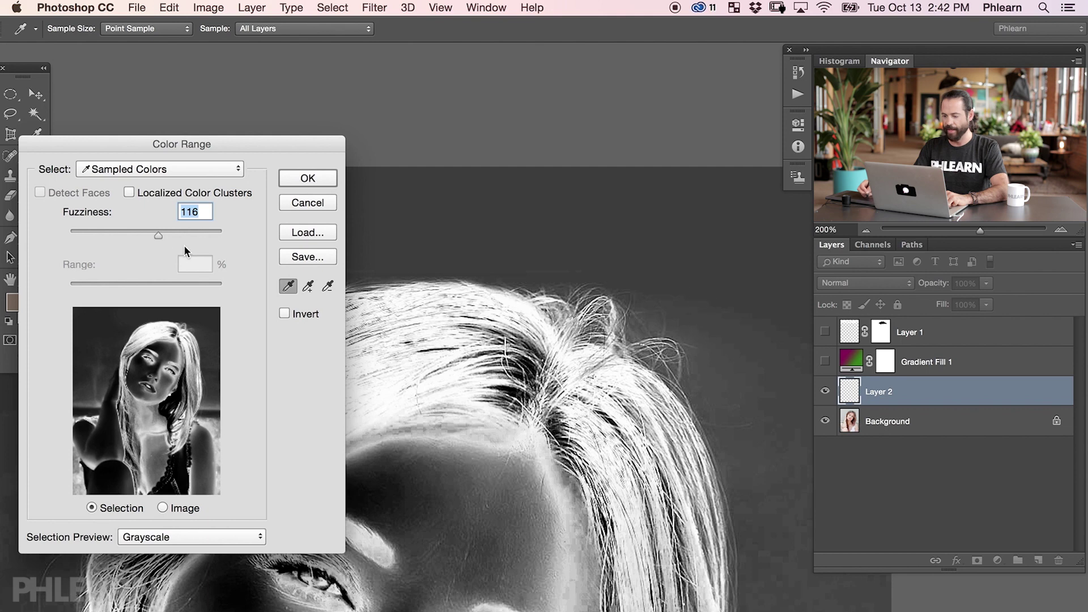
pyautogui.moveTo(158, 231); pyautogui.dragTo(140, 232)
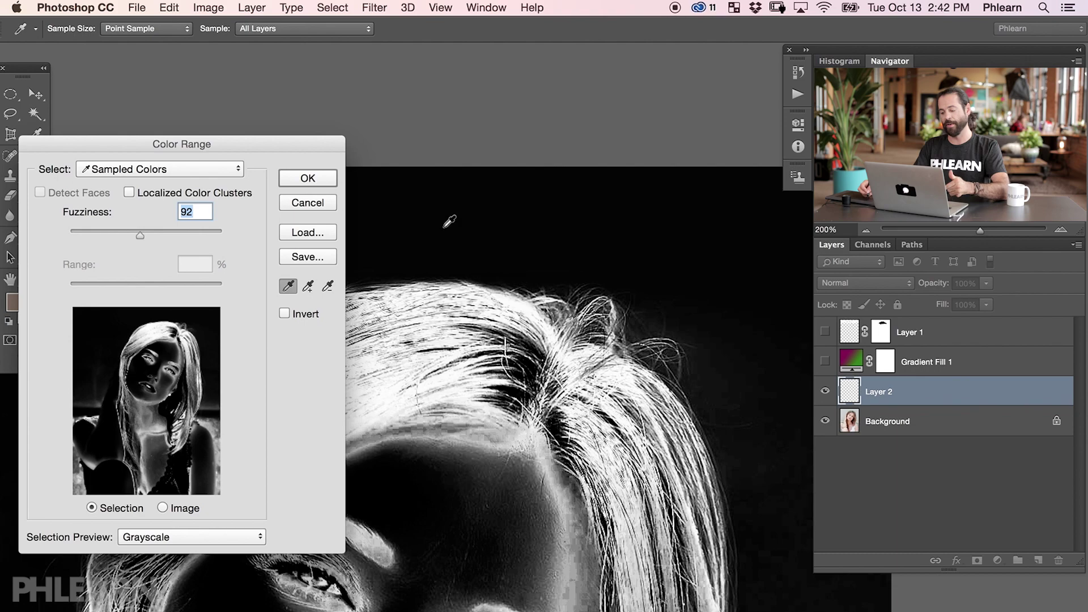
pyautogui.click(321, 180)
pyautogui.press('b')
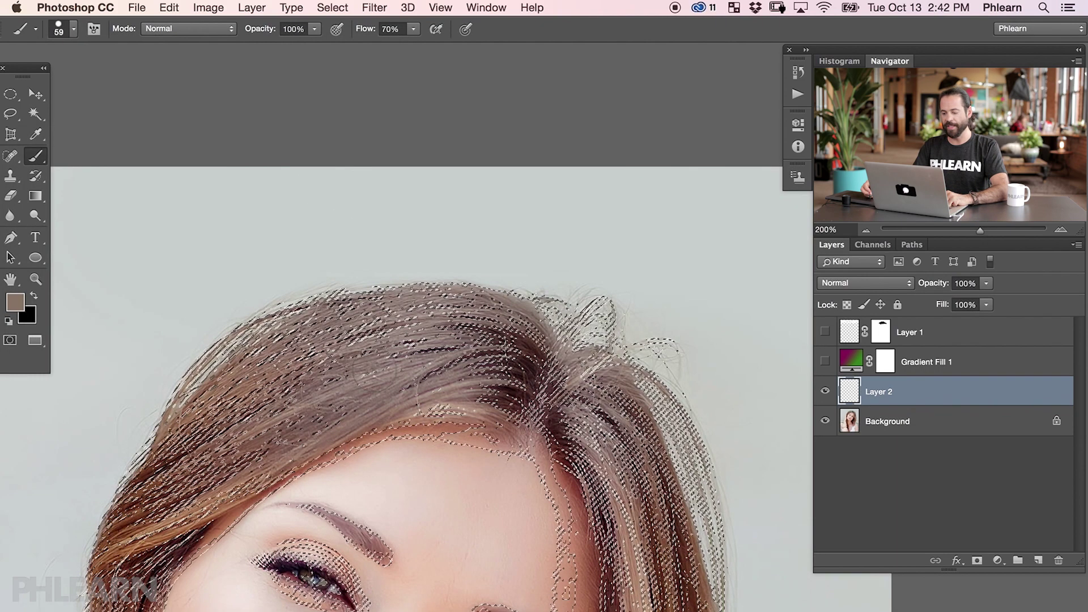
# Show the gradient fill and logo layers and paint black on the logo's mask within the selection, over the flyaway hair crossing the R.
pyautogui.moveTo(825, 361); pyautogui.dragTo(825, 331)
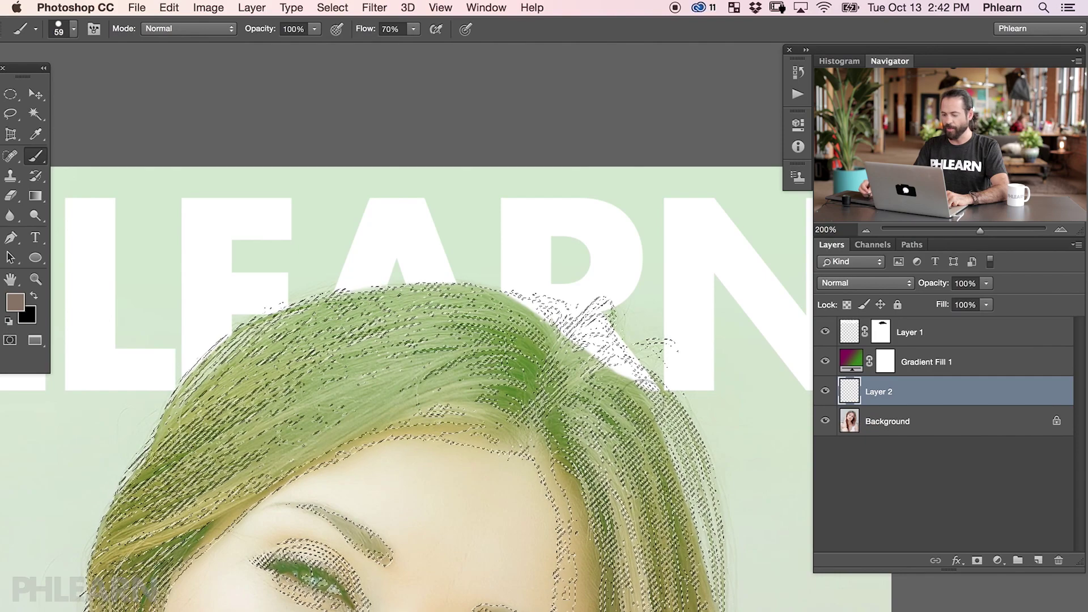
pyautogui.click(882, 335)
pyautogui.press('d')
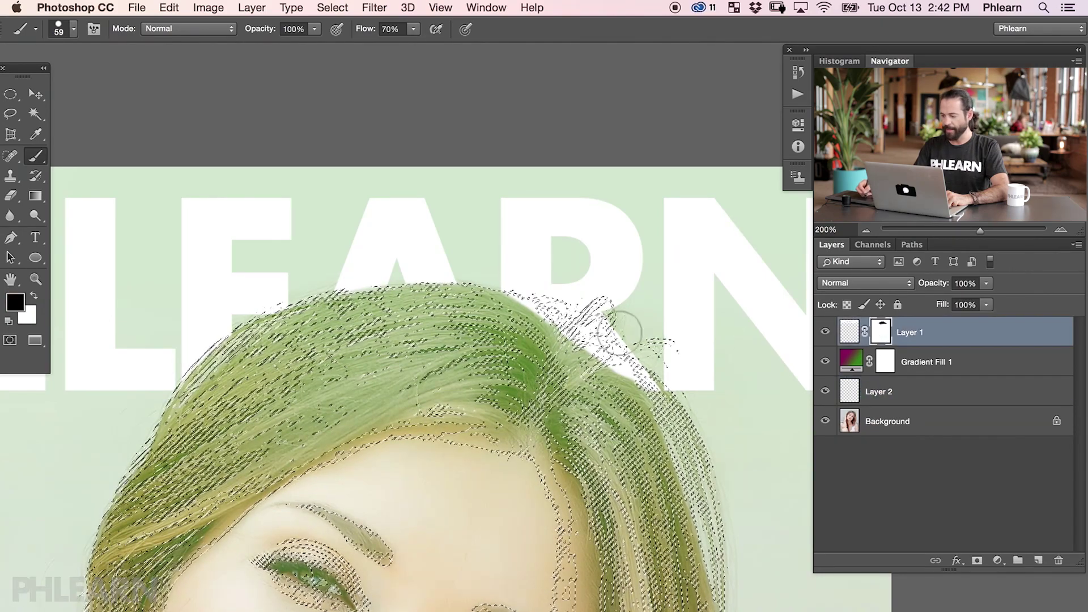
pyautogui.moveTo(567, 295); pyautogui.dragTo(601, 306)
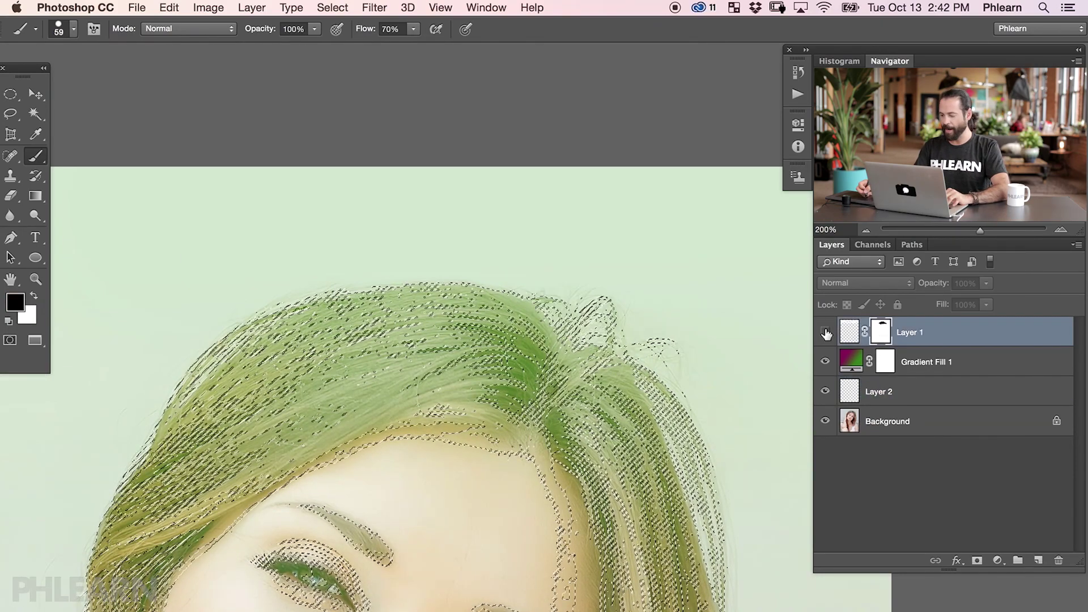
pyautogui.moveTo(493, 317)
pyautogui.mouseDown()
pyautogui.moveTo(626, 371)
pyautogui.moveTo(618, 386)
pyautogui.mouseUp()
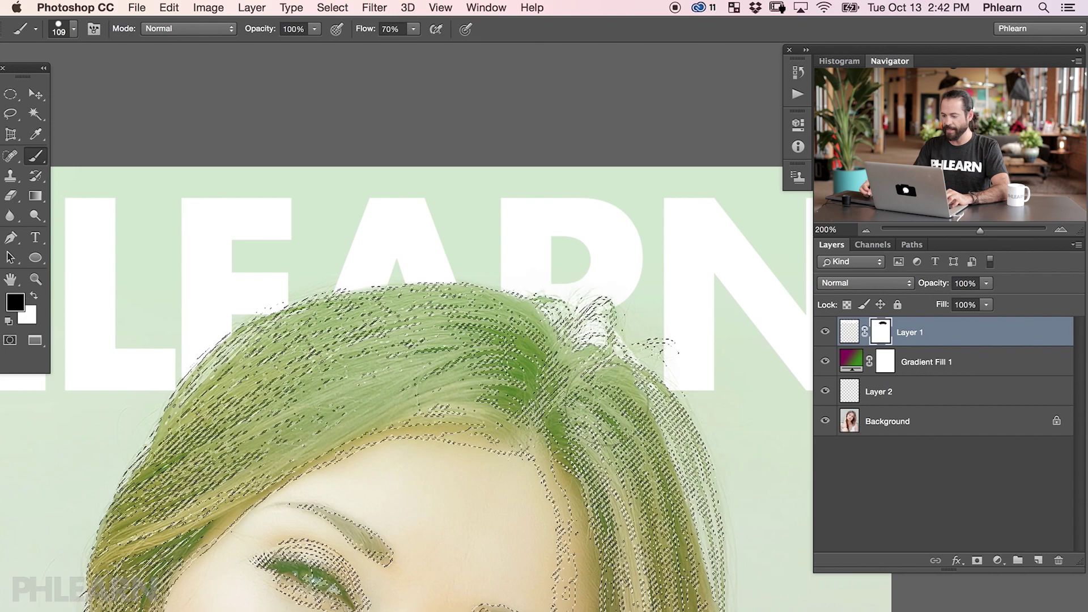
pyautogui.moveTo(618, 368); pyautogui.dragTo(631, 400)
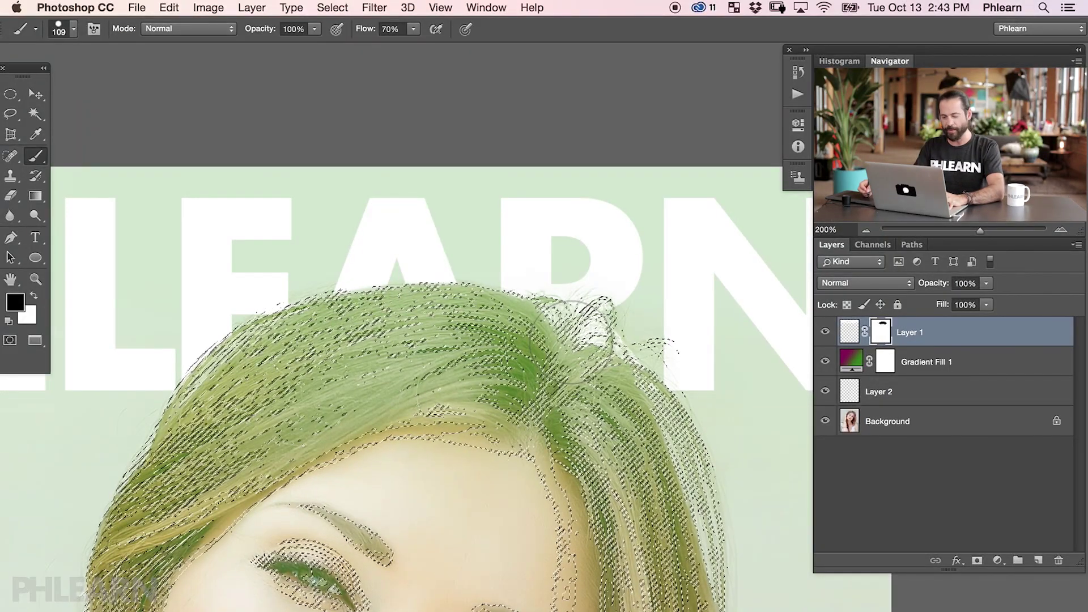
# Hide the selection edges, choosing Hide Extras as the shortcut's behavior.
pyautogui.scroll(1, 570, 341)
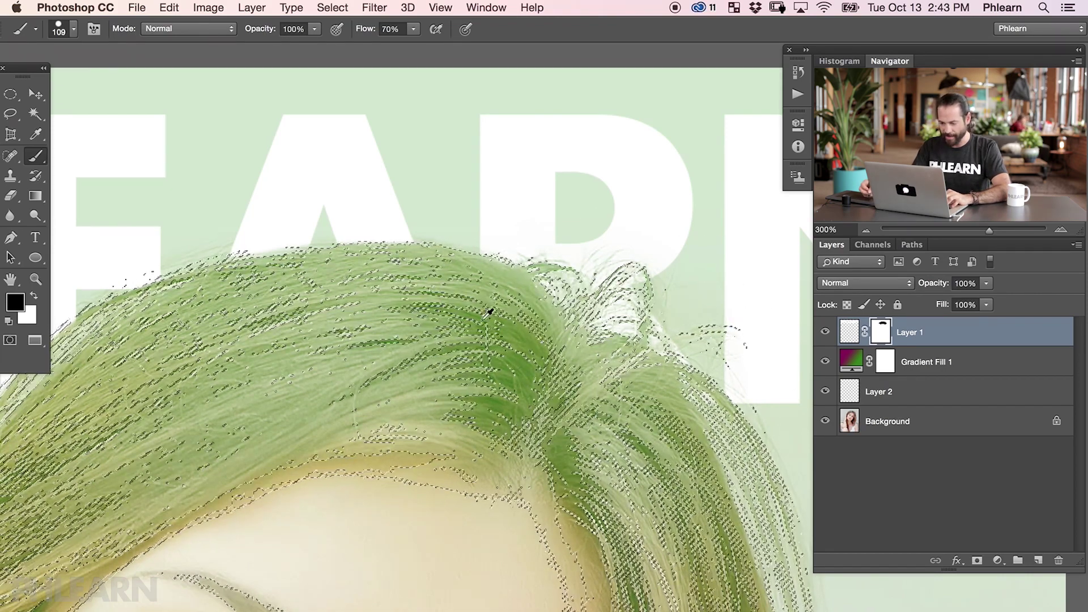
pyautogui.scroll(-1, 554, 313)
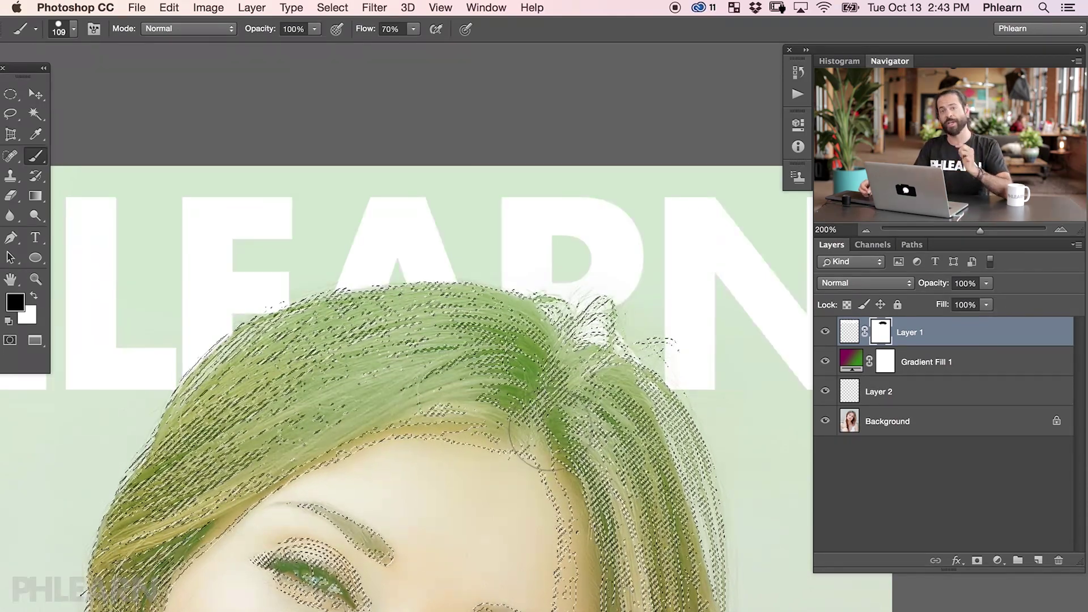
pyautogui.press('super+h')
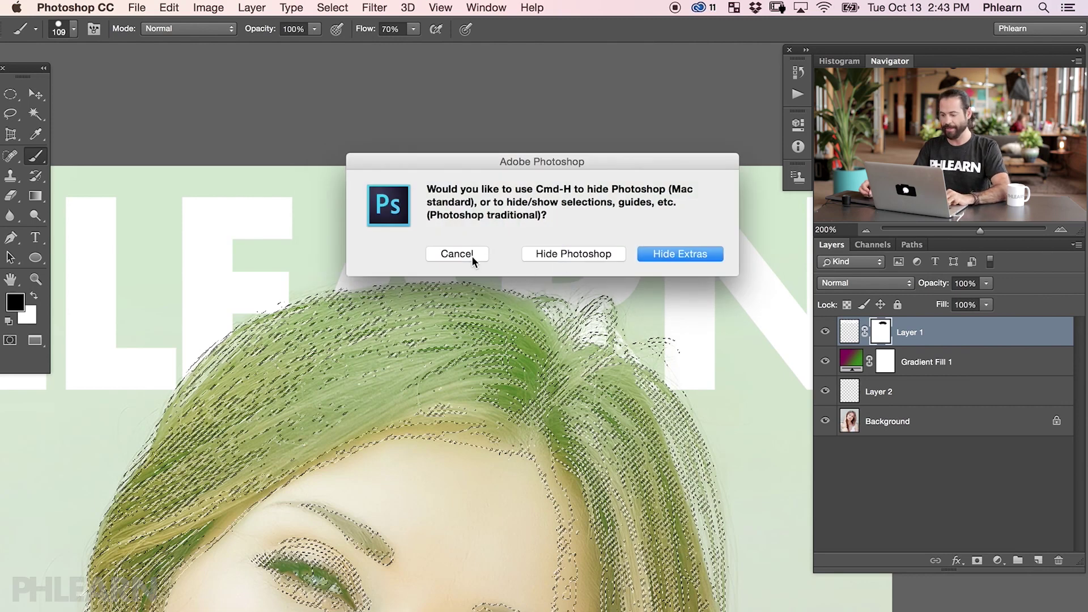
pyautogui.click(696, 256)
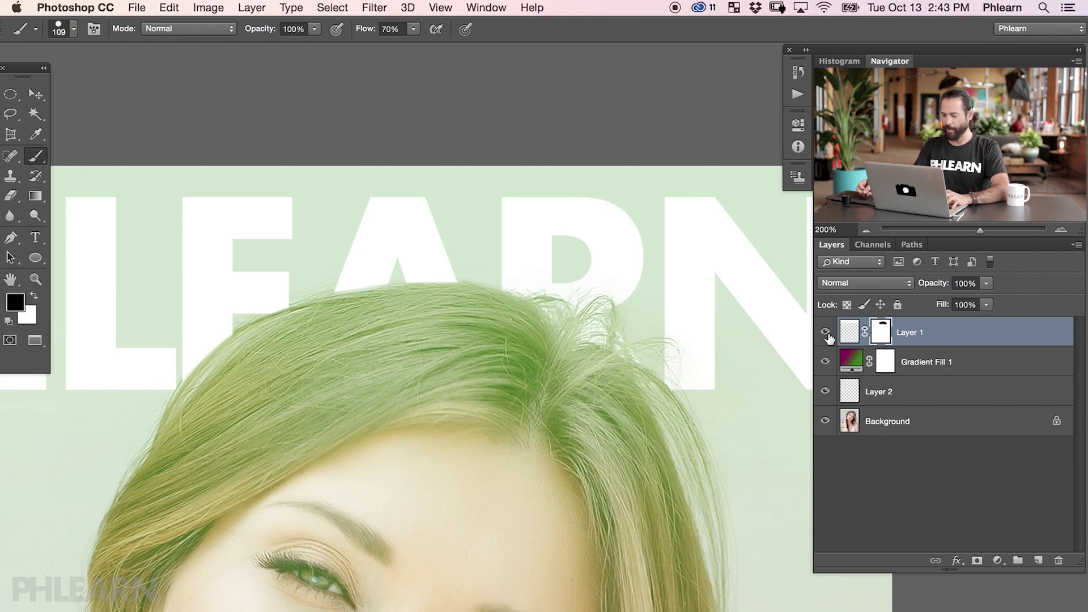
# Examine the logo's mask on its own and compare the whole cover with and without the logo layer.
pyautogui.keyDown('alt'); pyautogui.click(881, 332); pyautogui.keyUp('alt')
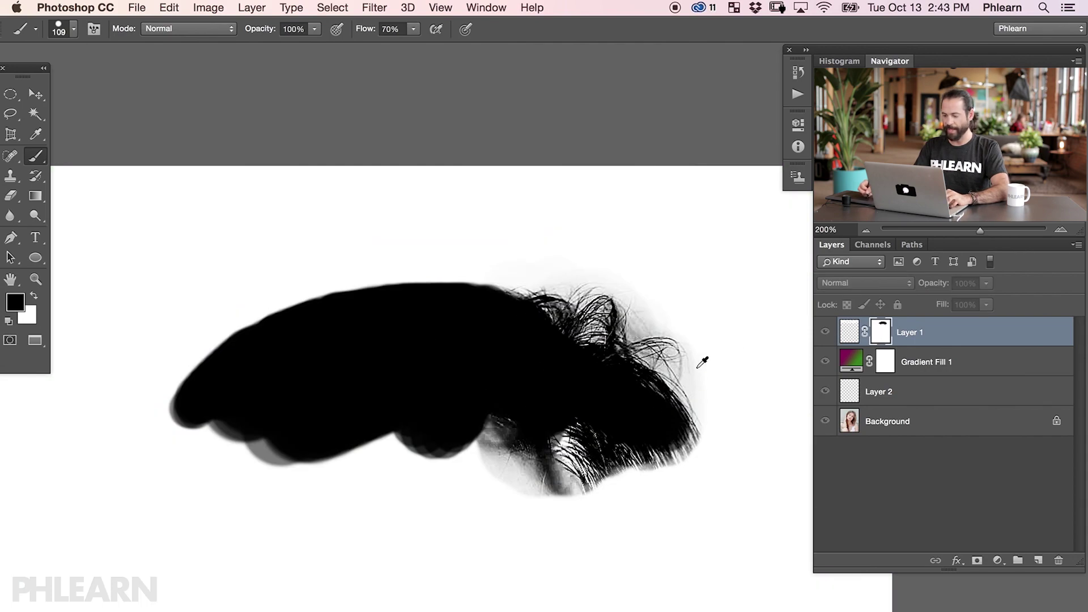
pyautogui.keyDown('alt'); pyautogui.click(826, 333); pyautogui.keyUp('alt')
pyautogui.keyDown('alt'); pyautogui.click(826, 333); pyautogui.keyUp('alt')
pyautogui.keyDown('alt'); pyautogui.click(826, 333); pyautogui.keyUp('alt')
pyautogui.keyDown('alt'); pyautogui.click(826, 333); pyautogui.keyUp('alt')
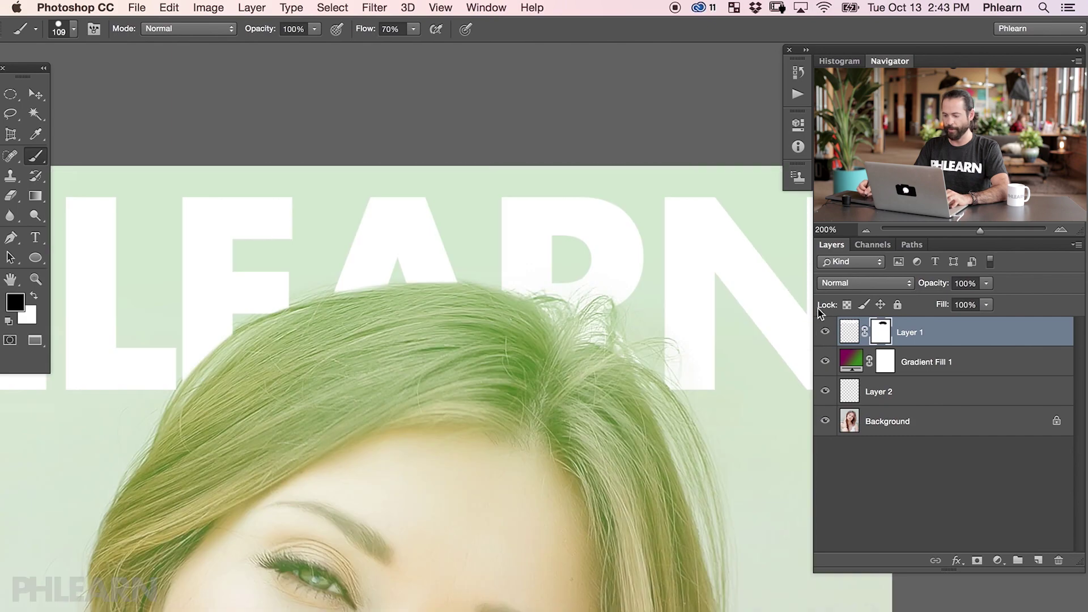
pyautogui.press('super+minus')
pyautogui.press('super+minus')
pyautogui.press('super+minus')
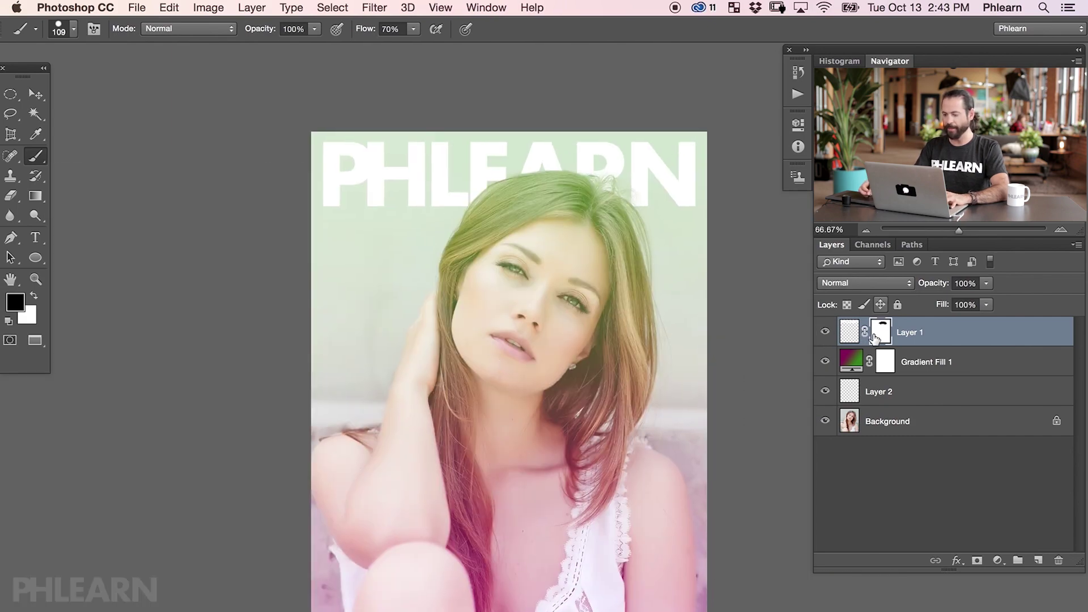
pyautogui.click(825, 332)
pyautogui.click(825, 332)
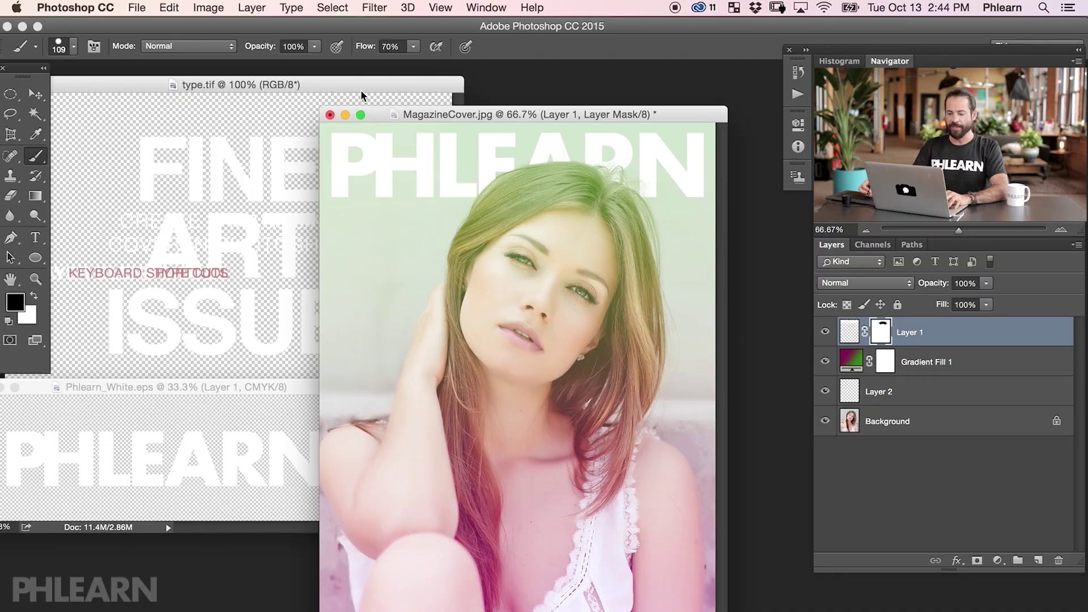
# Move the five selected text layers from type.tif into MagazineCover.jpg and display the cover in full-screen mode.
pyautogui.click(377, 91)
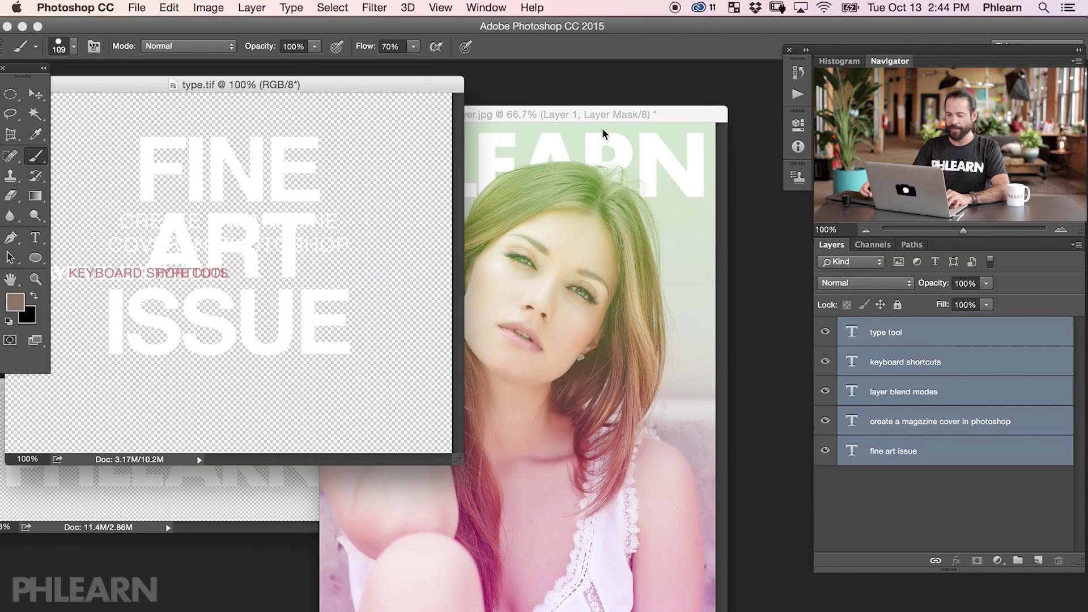
pyautogui.press('v')
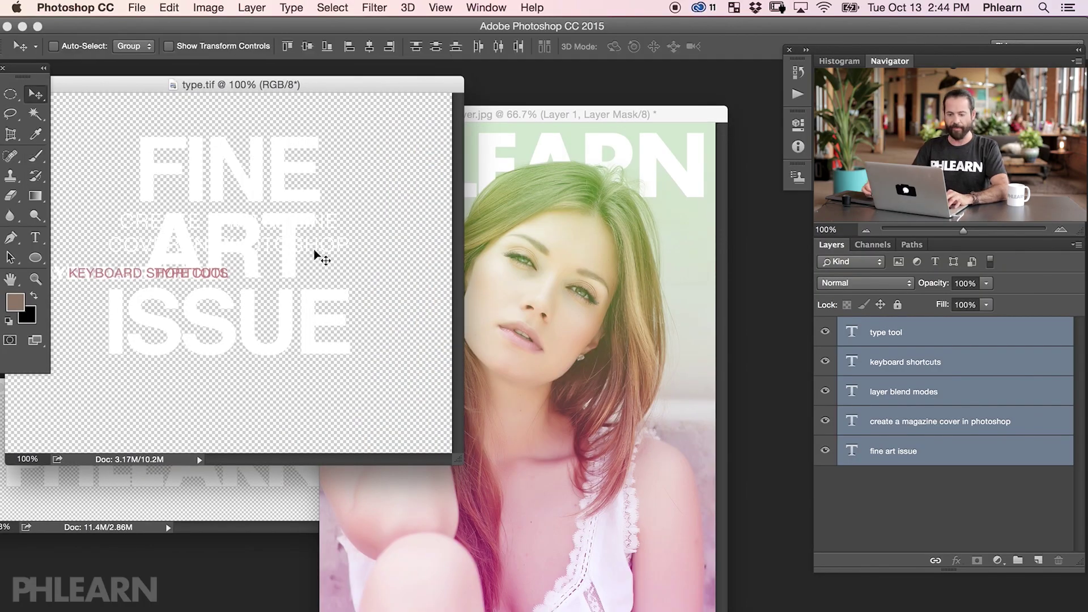
pyautogui.moveTo(67, 108); pyautogui.dragTo(605, 368)
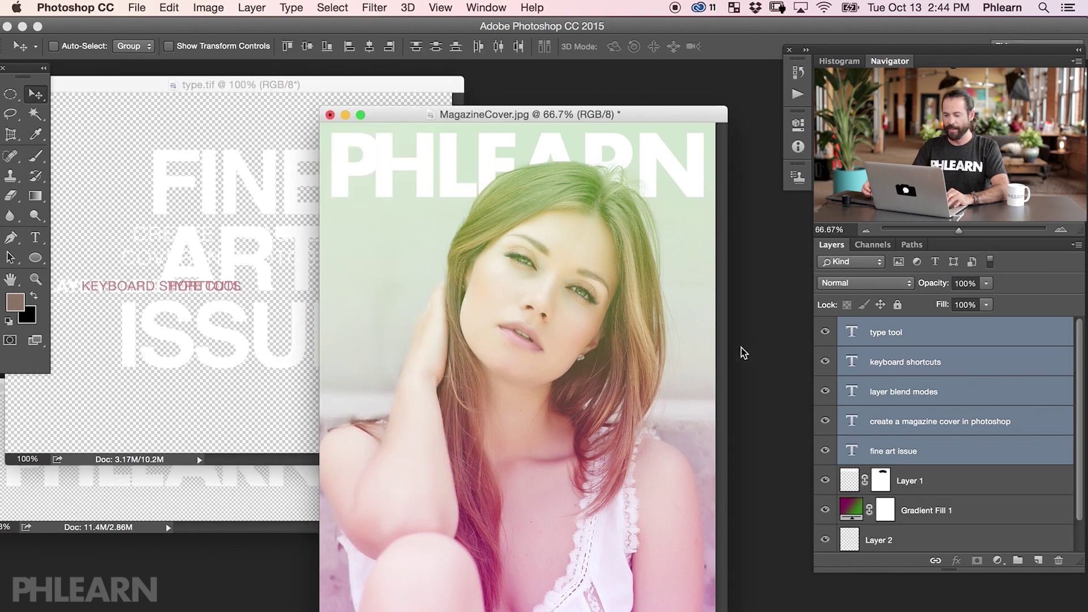
pyautogui.press('f')
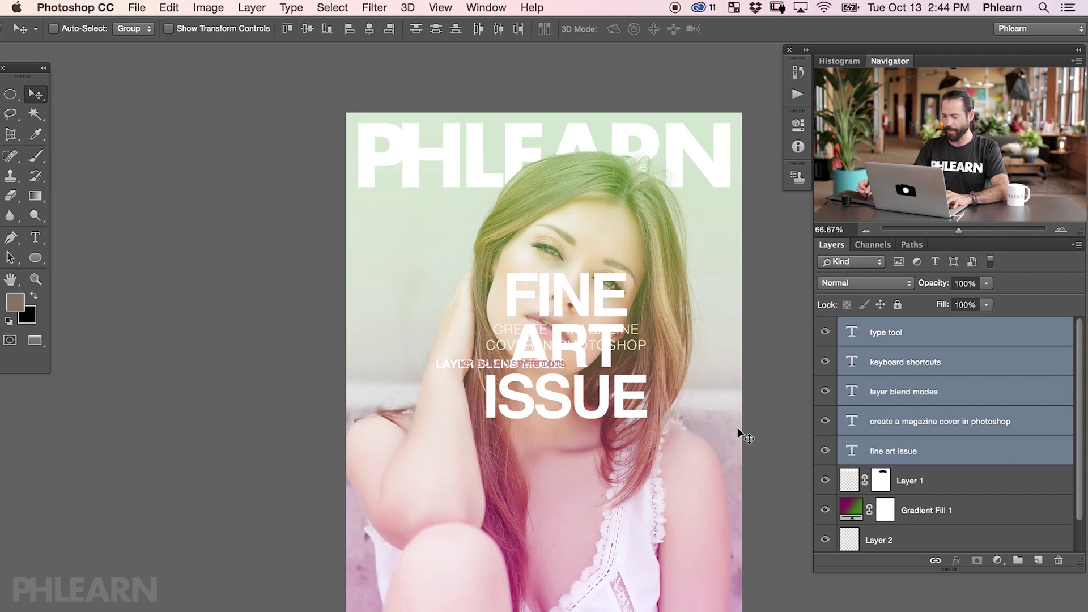
# Hide the type tool, keyboard shortcuts, layer blend modes and magazine cover text layers, and select the "fine art issue" layer.
pyautogui.moveTo(835, 337); pyautogui.dragTo(826, 422)
pyautogui.click(913, 445)
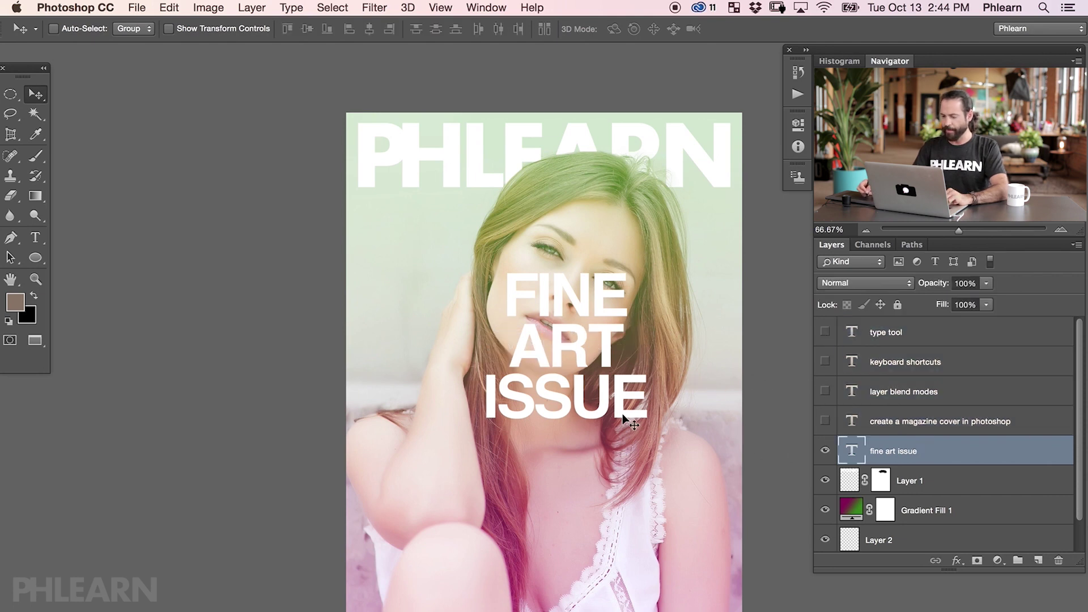
pyautogui.hscroll(10, 527, 165)
pyautogui.scroll(-3, 527, 164)
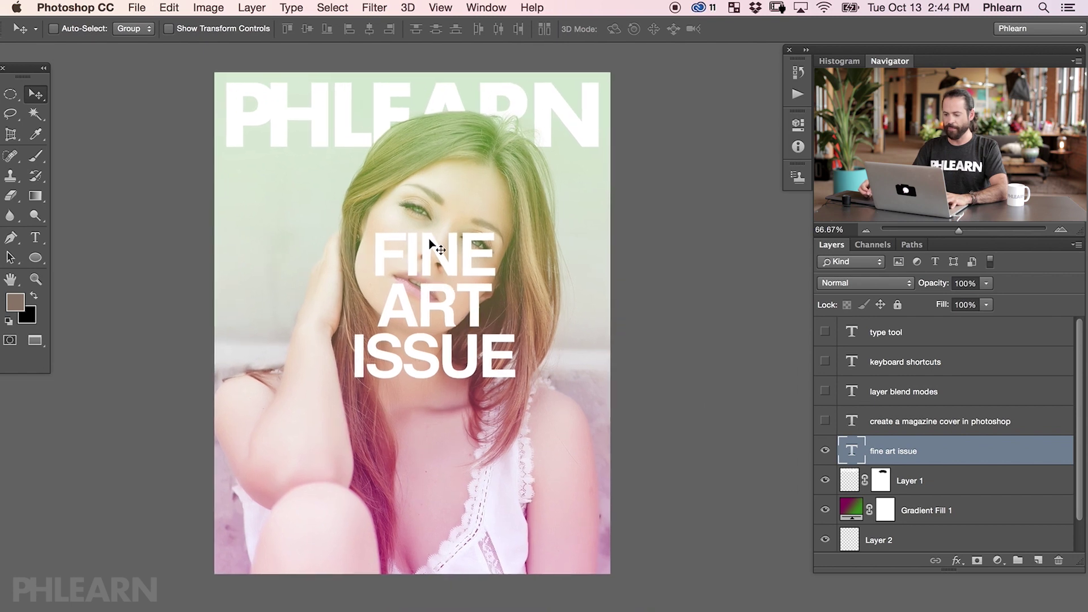
pyautogui.press('super+1')
pyautogui.scroll(8, 420, 284)
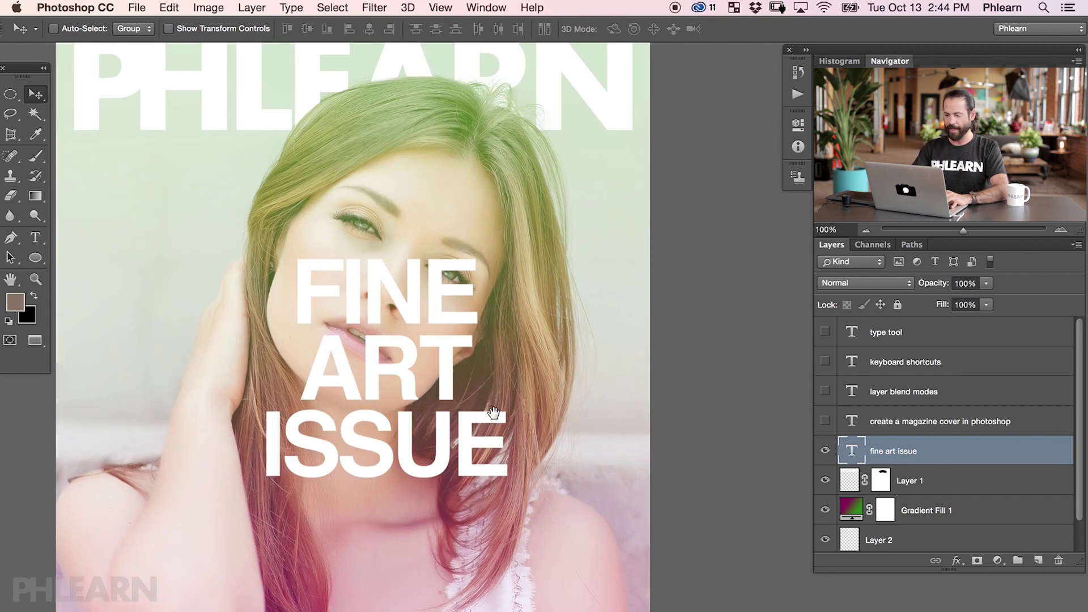
# Display the Character and Paragraph settings for the "fine art issue" text.
pyautogui.click(487, 7)
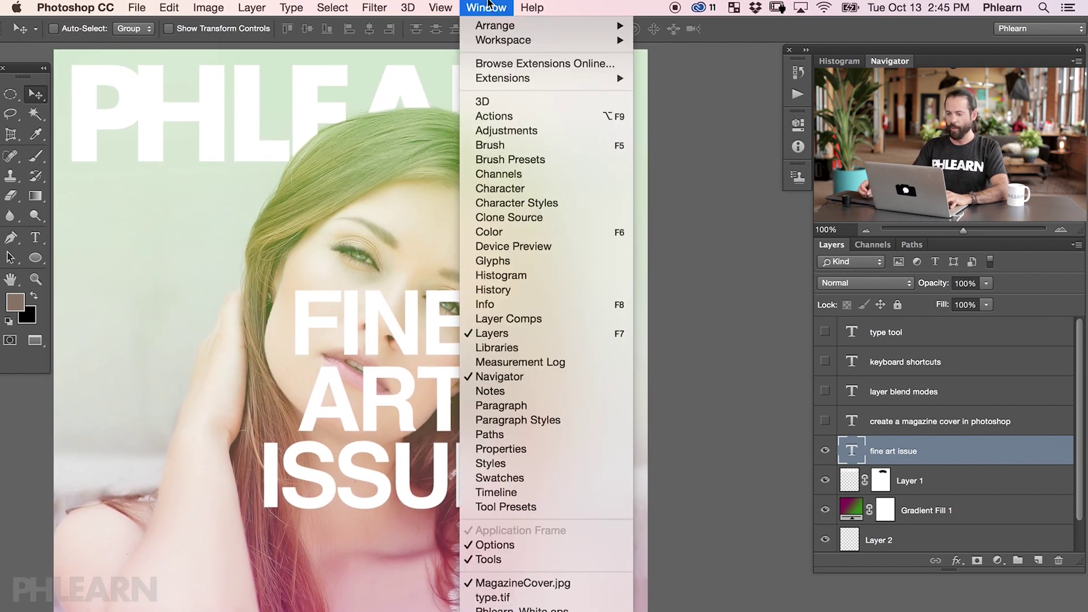
pyautogui.click(522, 189)
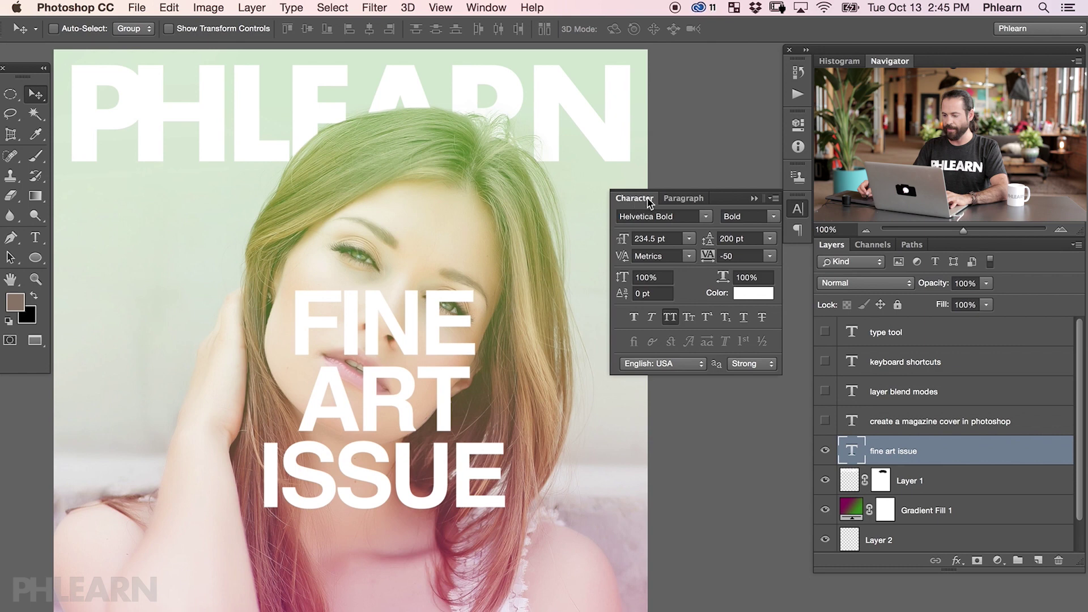
pyautogui.click(685, 198)
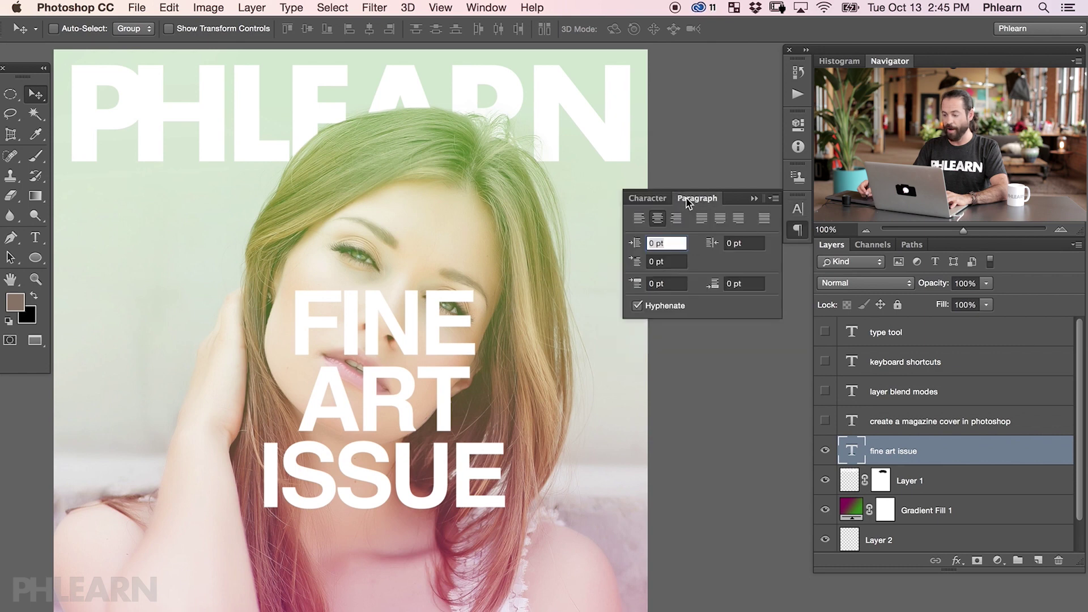
pyautogui.click(652, 198)
pyautogui.click(692, 199)
pyautogui.click(658, 197)
pyautogui.click(485, 7)
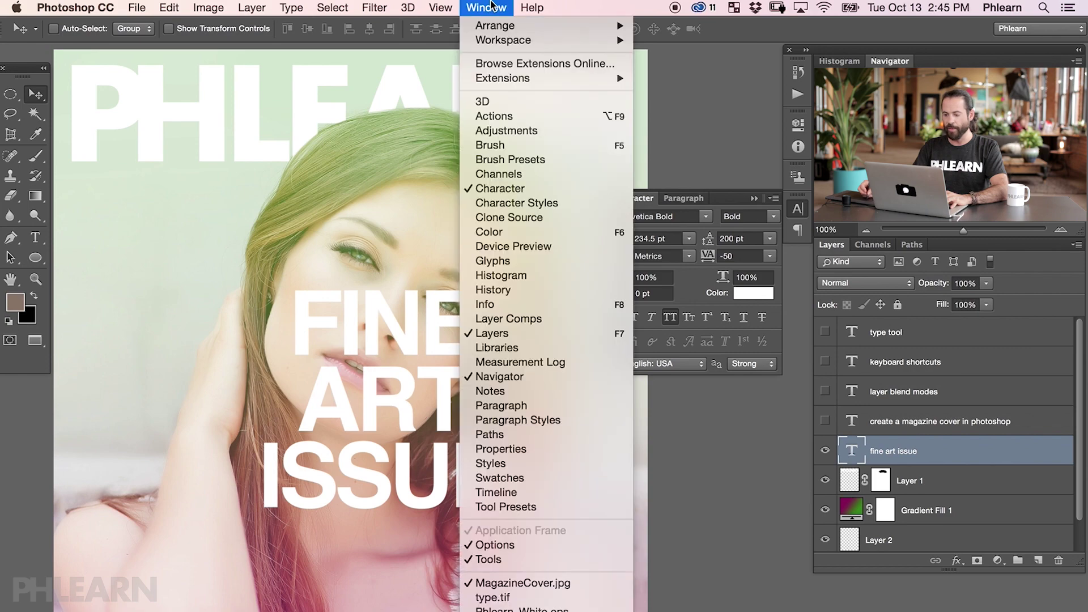
pyautogui.click(534, 406)
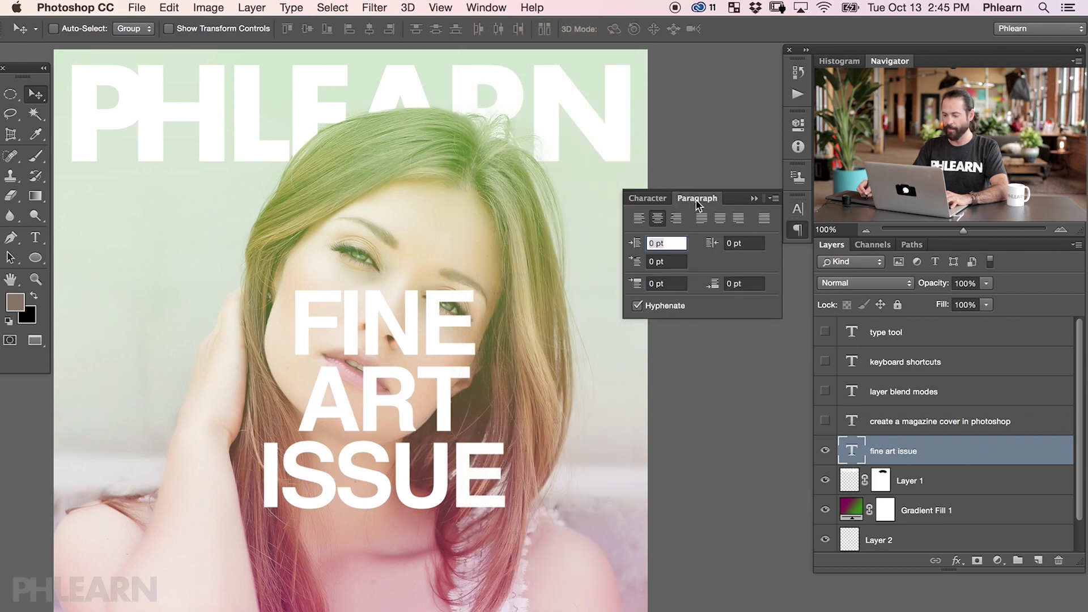
# Try left alignment on the "fine art issue" text, then set it back to centered.
pyautogui.press('cmd+minus')
pyautogui.moveTo(554, 408); pyautogui.dragTo(468, 238)
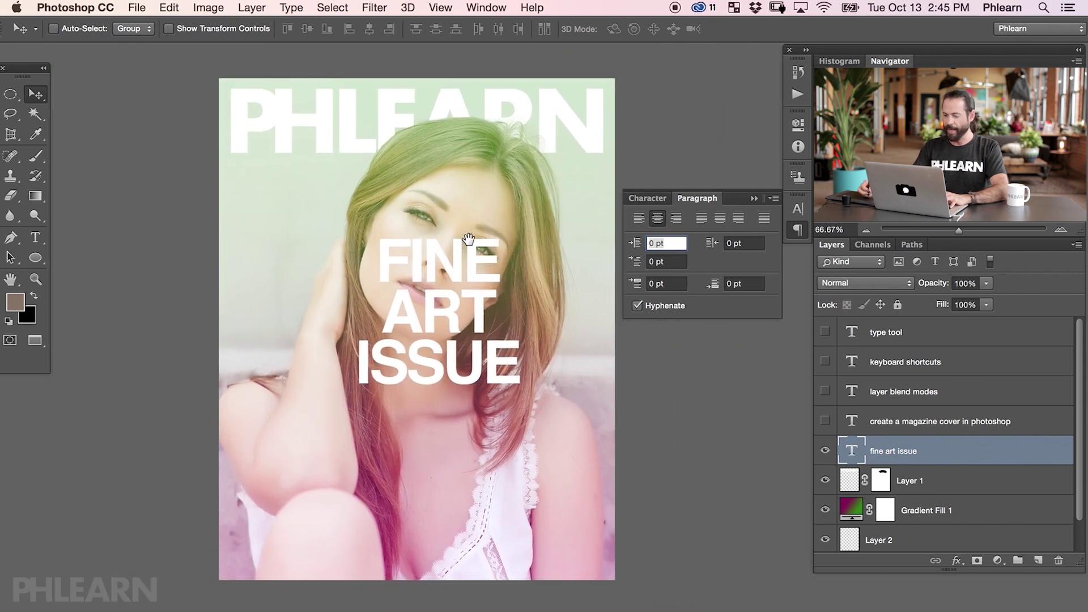
pyautogui.click(637, 221)
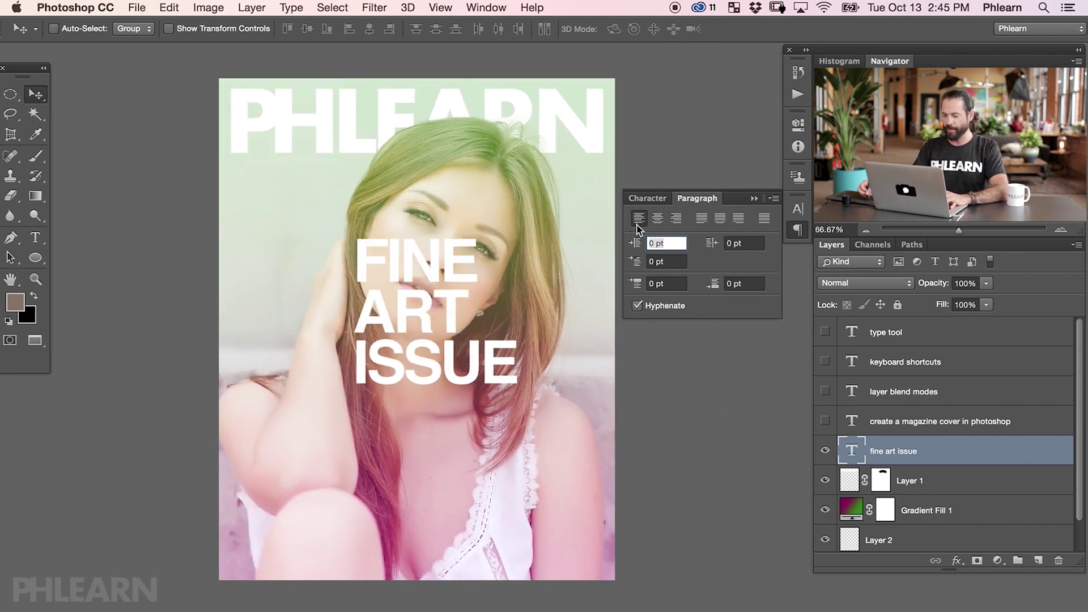
pyautogui.click(657, 219)
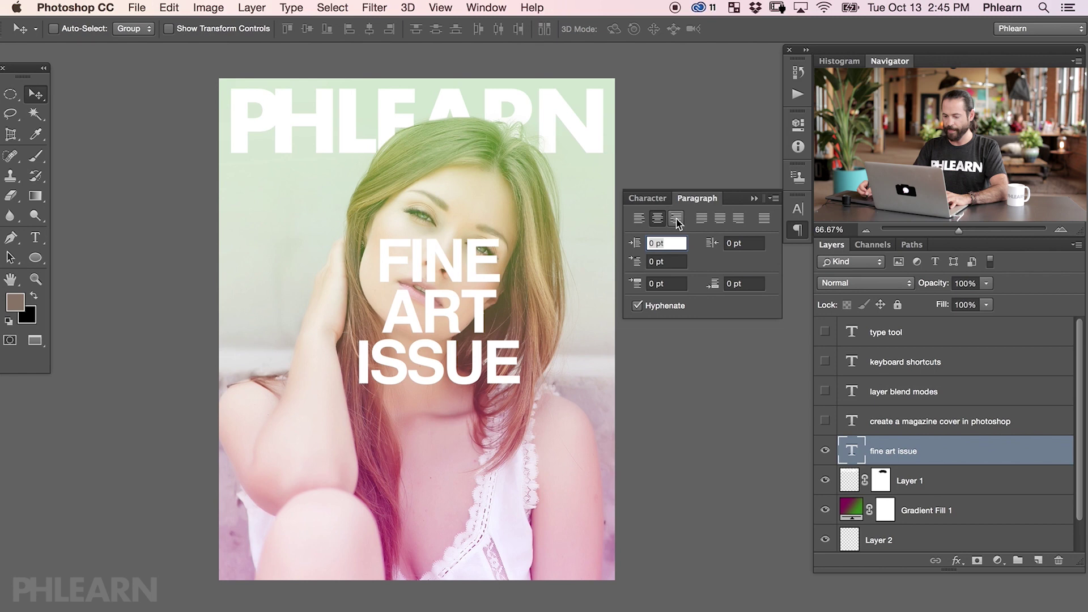
# Right-align the "fine art issue" text and set its font size to 241.5 pt.
pyautogui.click(677, 221)
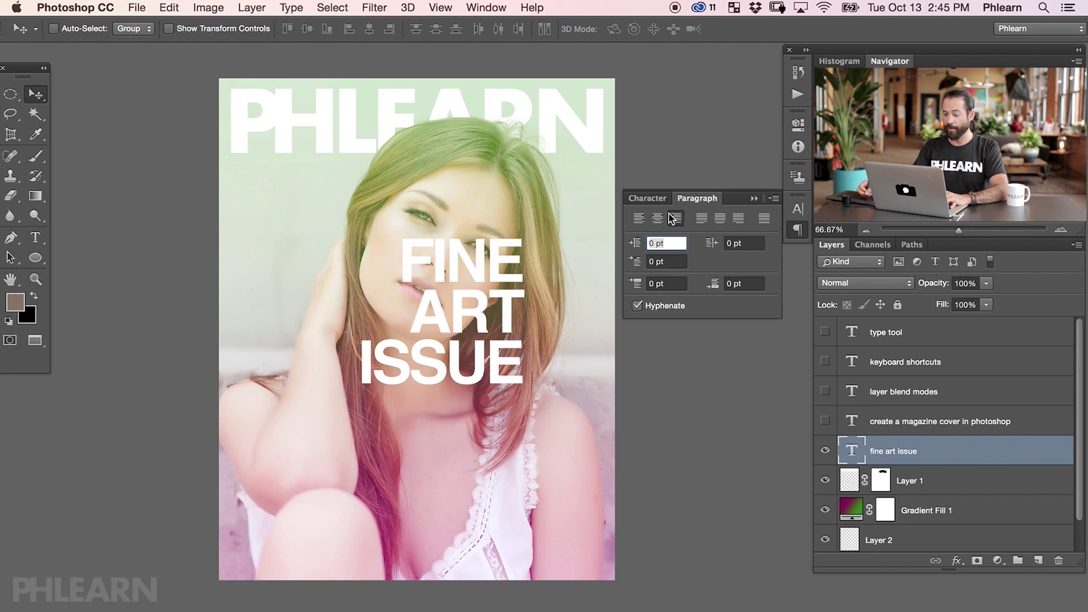
pyautogui.click(648, 199)
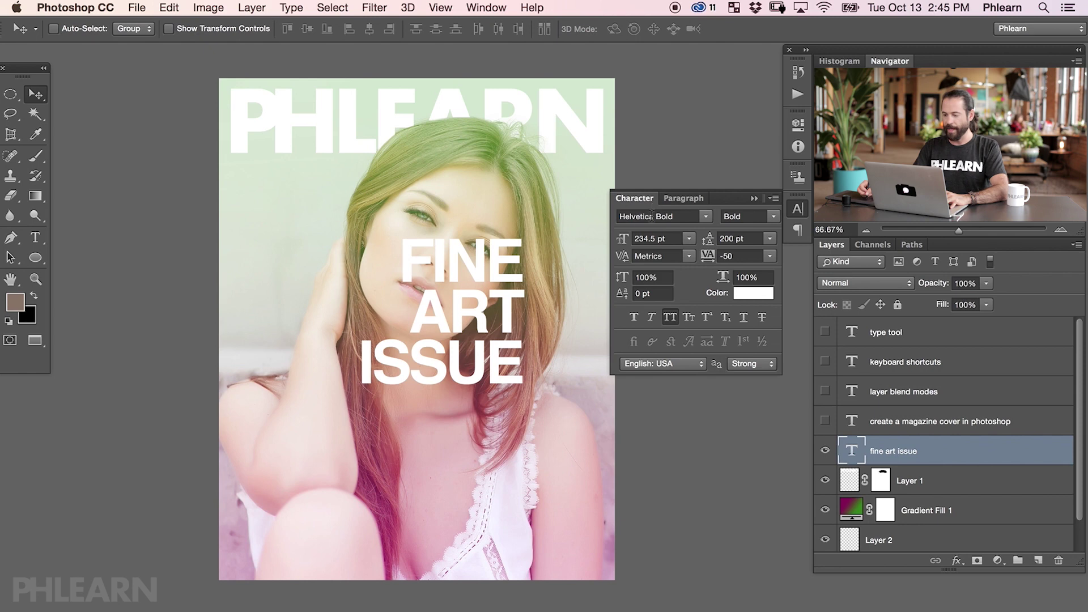
pyautogui.moveTo(622, 244)
pyautogui.mouseDown()
pyautogui.moveTo(633, 241)
pyautogui.moveTo(623, 243)
pyautogui.mouseUp()
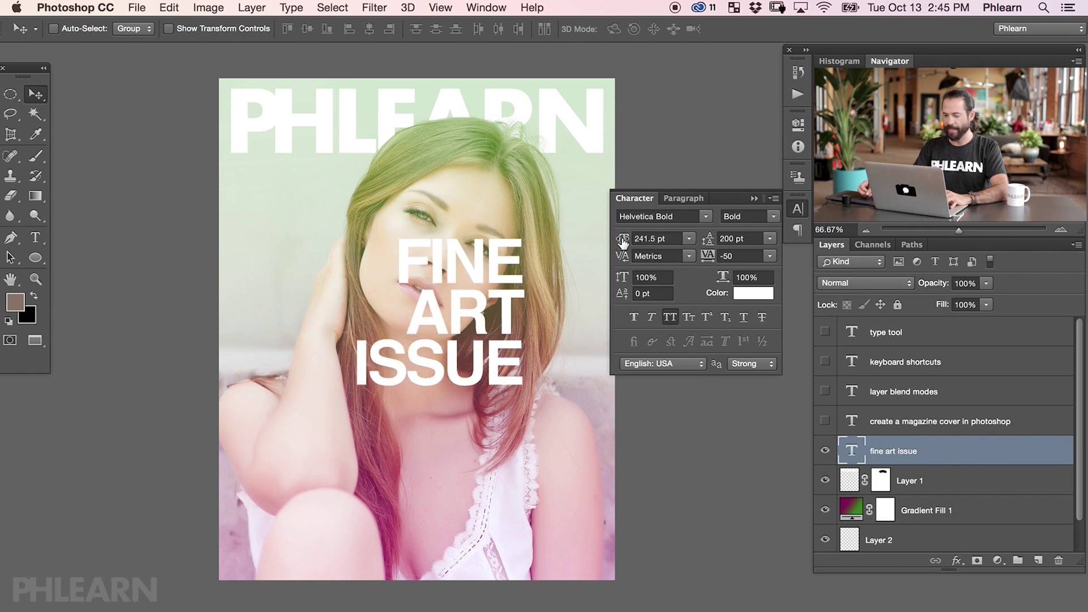
# Change the font of the "fine art issue" text to Helvetica Neue Light.
pyautogui.click(771, 221)
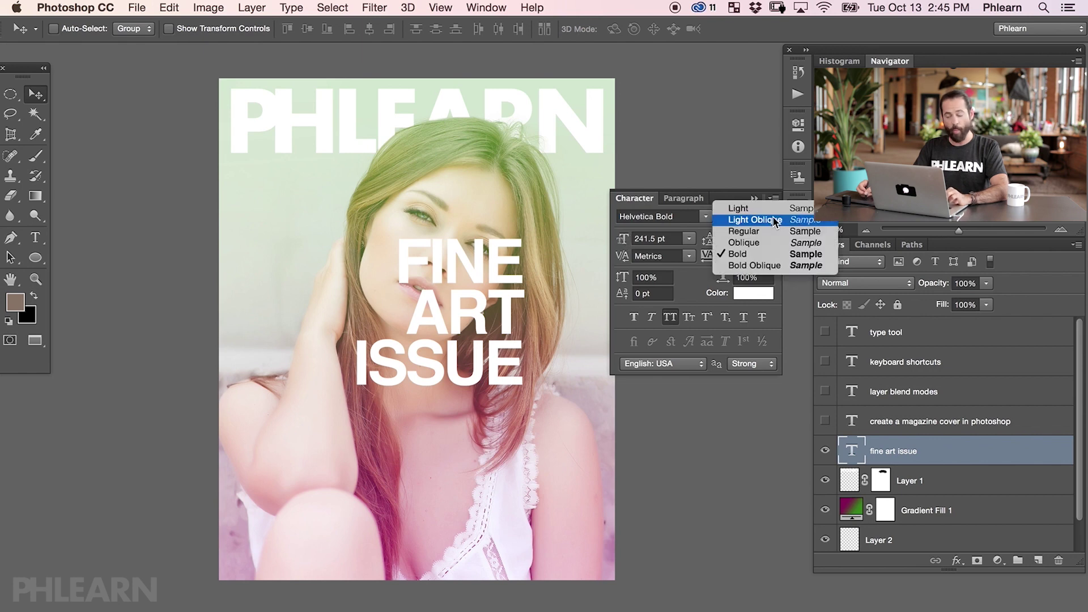
pyautogui.click(706, 220)
pyautogui.click(706, 221)
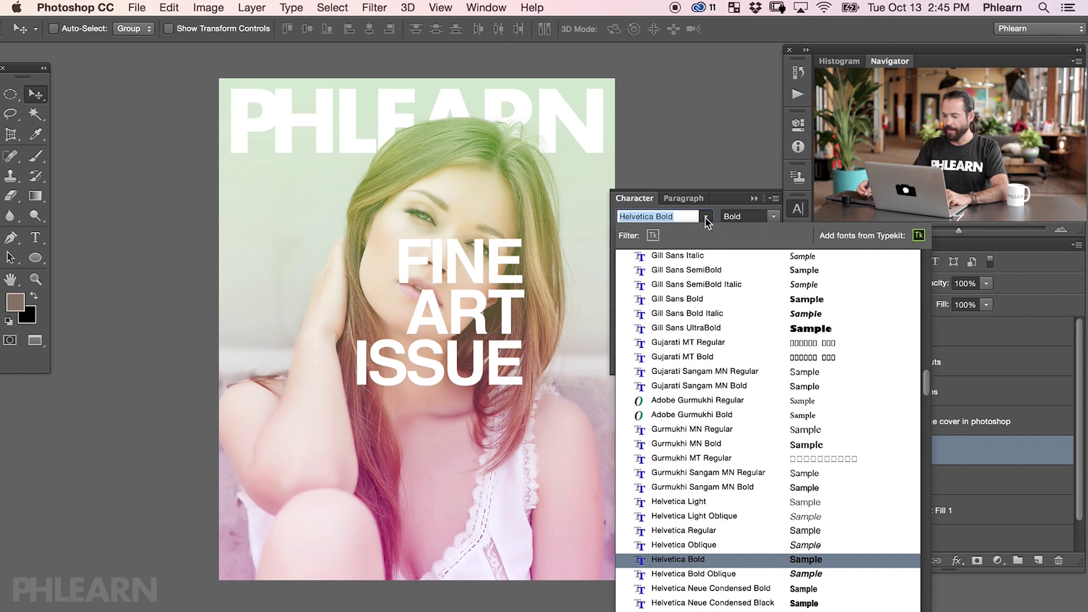
pyautogui.press('Up')
pyautogui.press('Up')
pyautogui.press('Up')
pyautogui.press('Up')
pyautogui.press('Return')
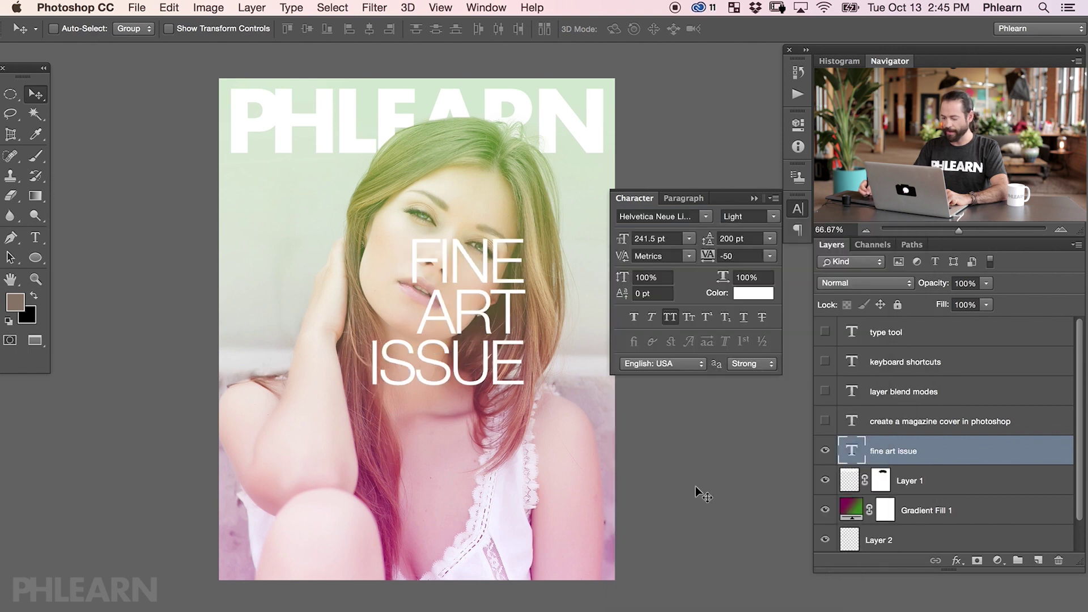
# Try the Regular style on the "fine art issue" text, then set it to Bold.
pyautogui.click(773, 217)
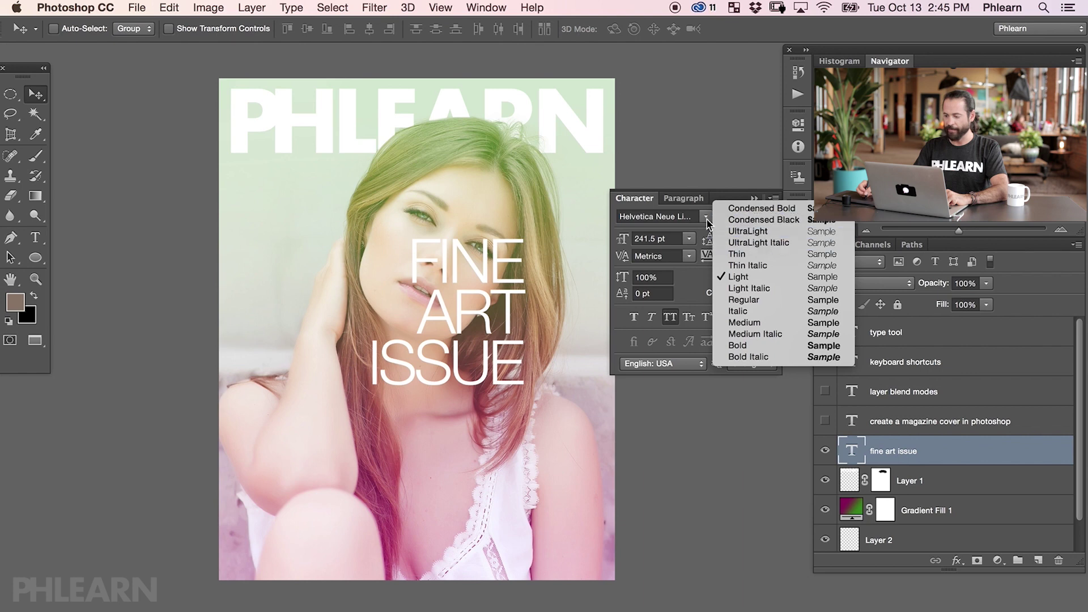
pyautogui.click(712, 222)
pyautogui.click(773, 216)
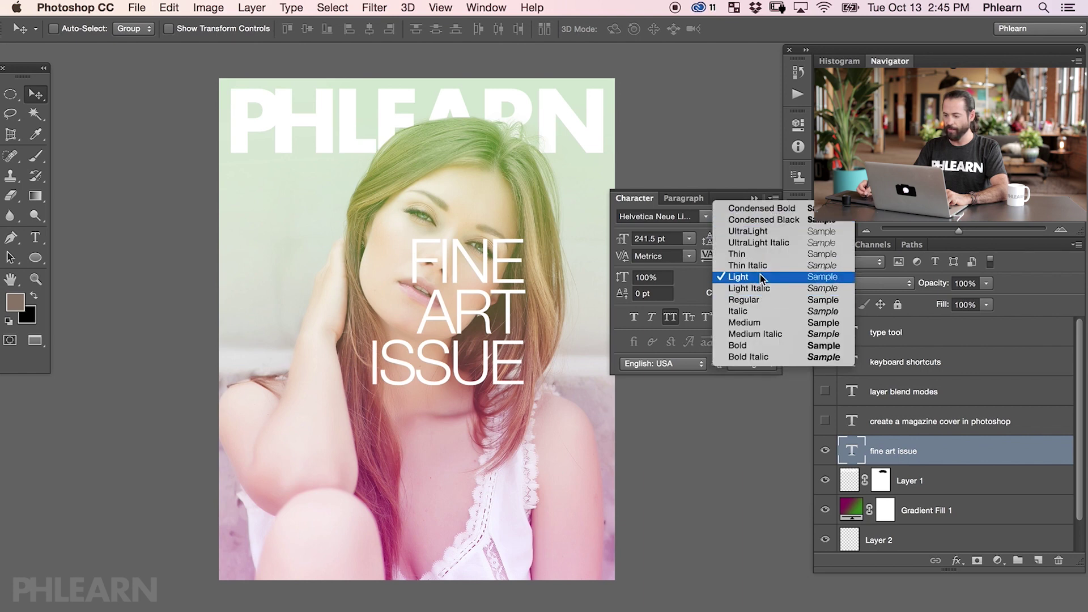
pyautogui.click(753, 295)
pyautogui.click(765, 217)
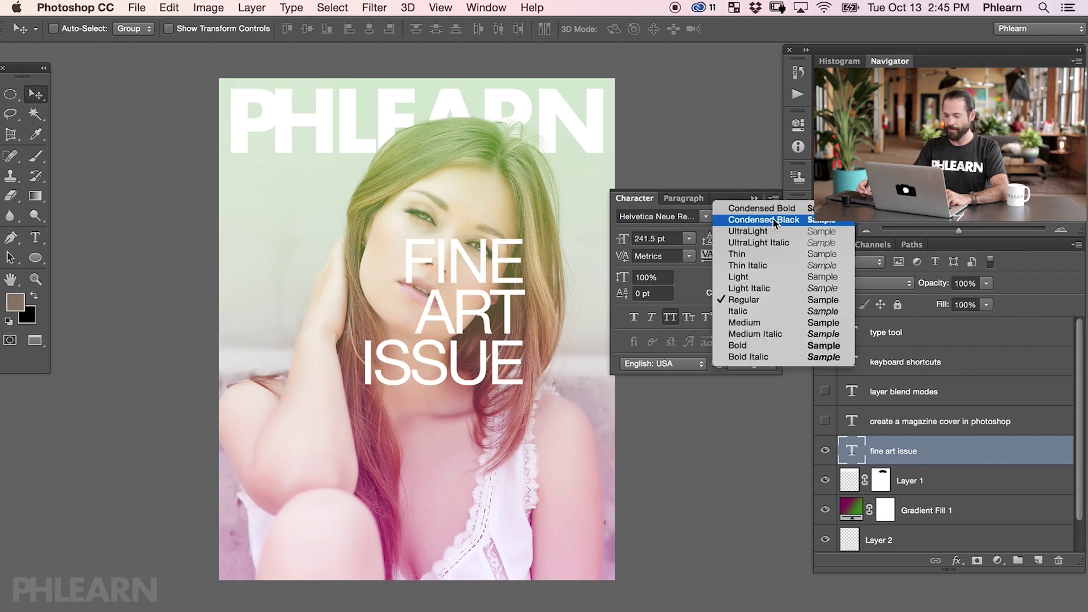
pyautogui.click(767, 347)
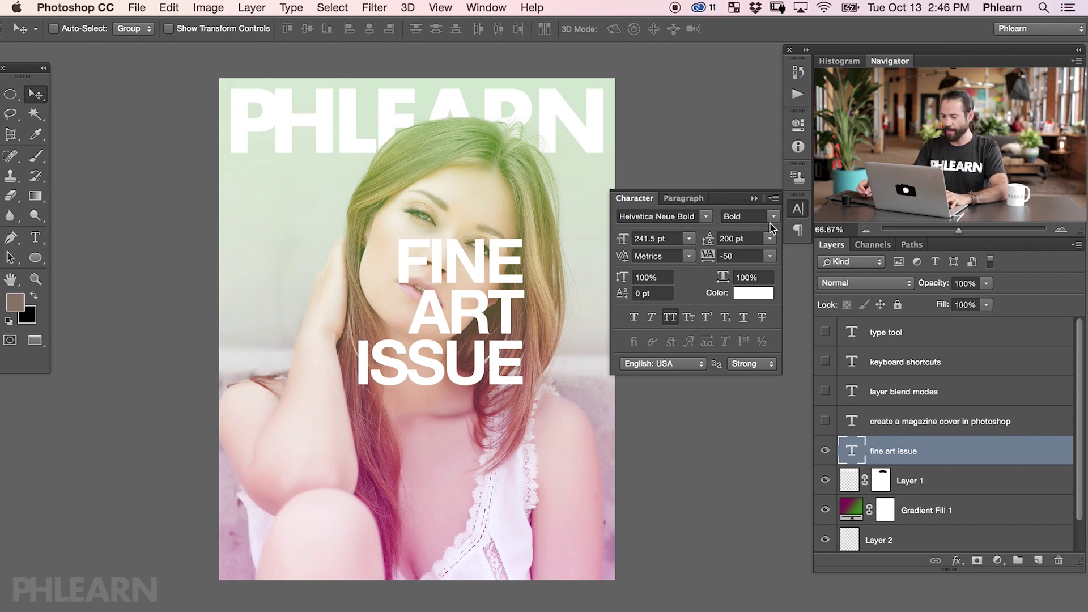
# Try tracking values of 0 and 100 on the "fine art issue" text, then set tracking back to -50.
pyautogui.click(683, 198)
pyautogui.click(655, 199)
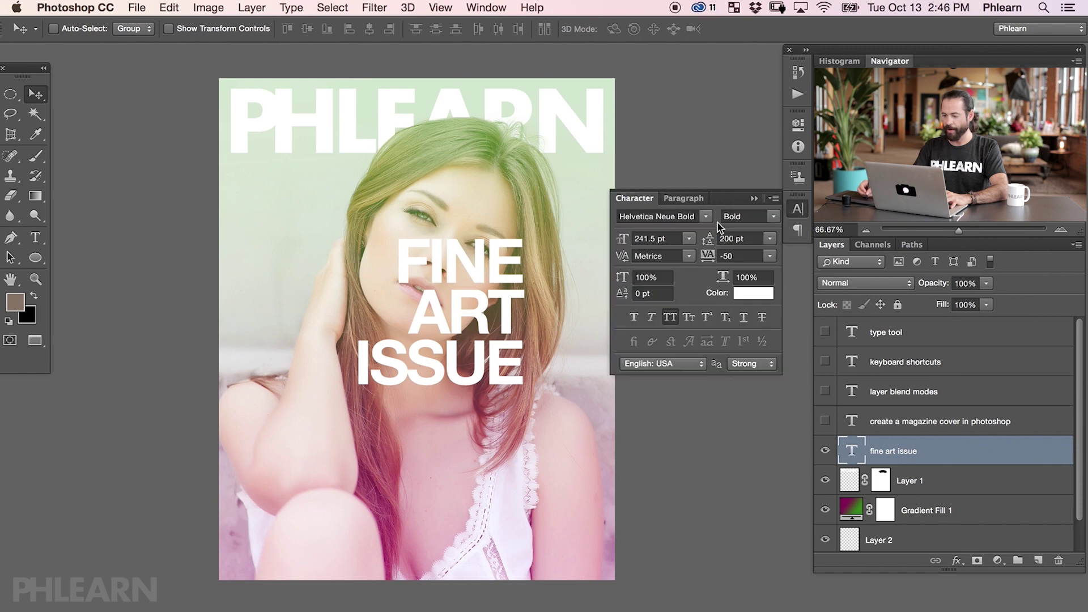
pyautogui.click(770, 257)
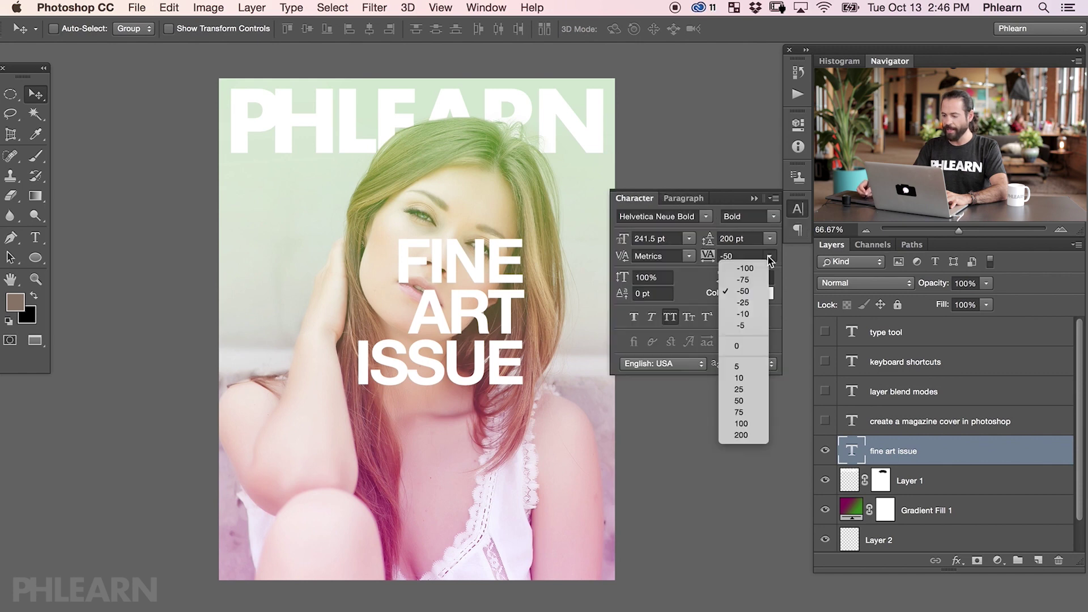
pyautogui.click(749, 346)
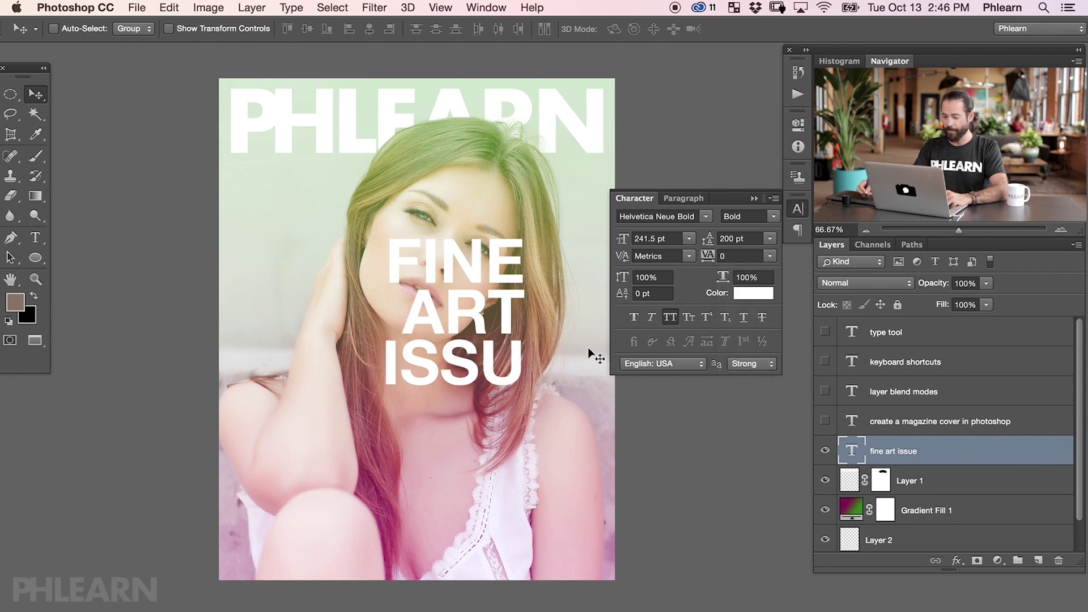
pyautogui.click(770, 256)
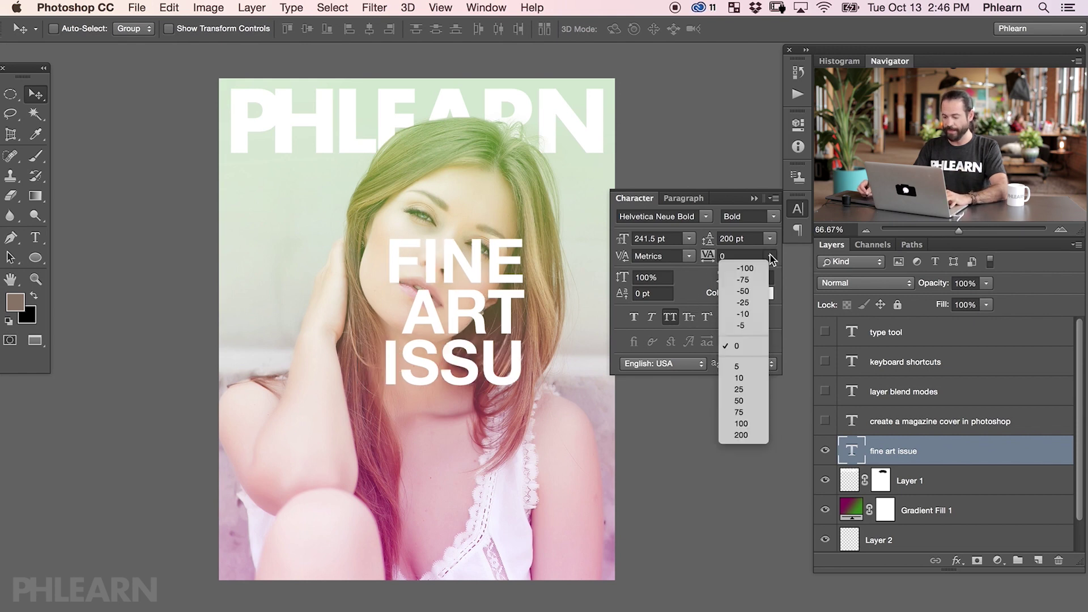
pyautogui.click(755, 401)
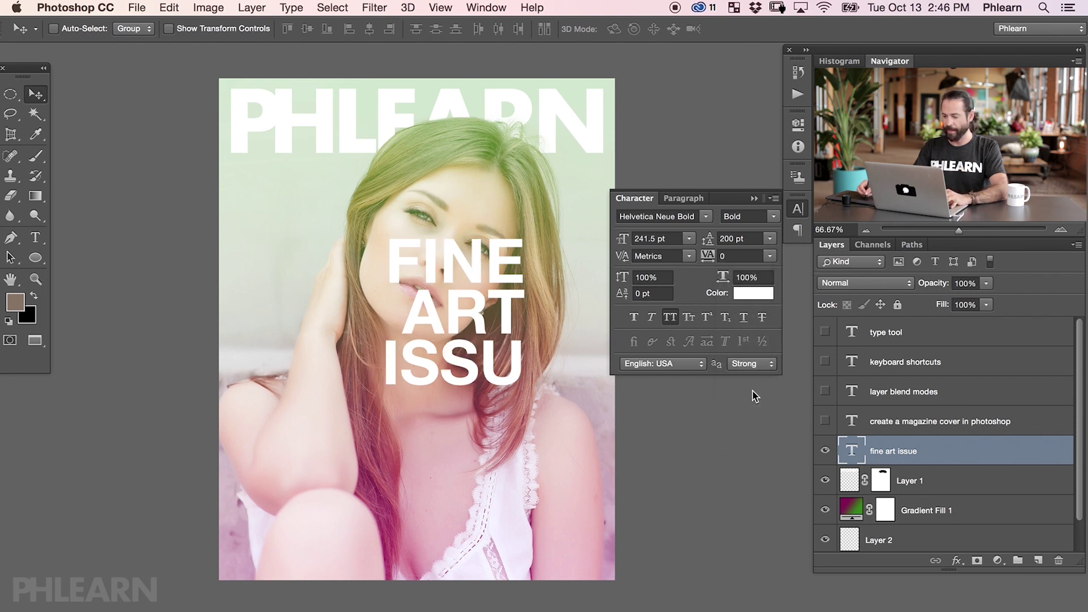
pyautogui.click(770, 257)
pyautogui.click(742, 424)
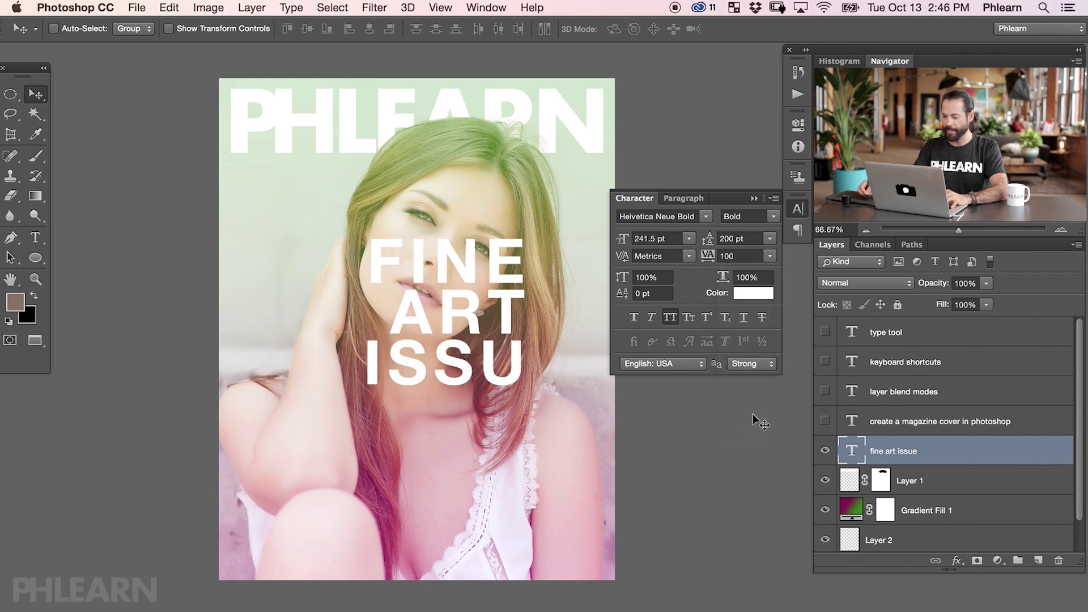
pyautogui.click(769, 256)
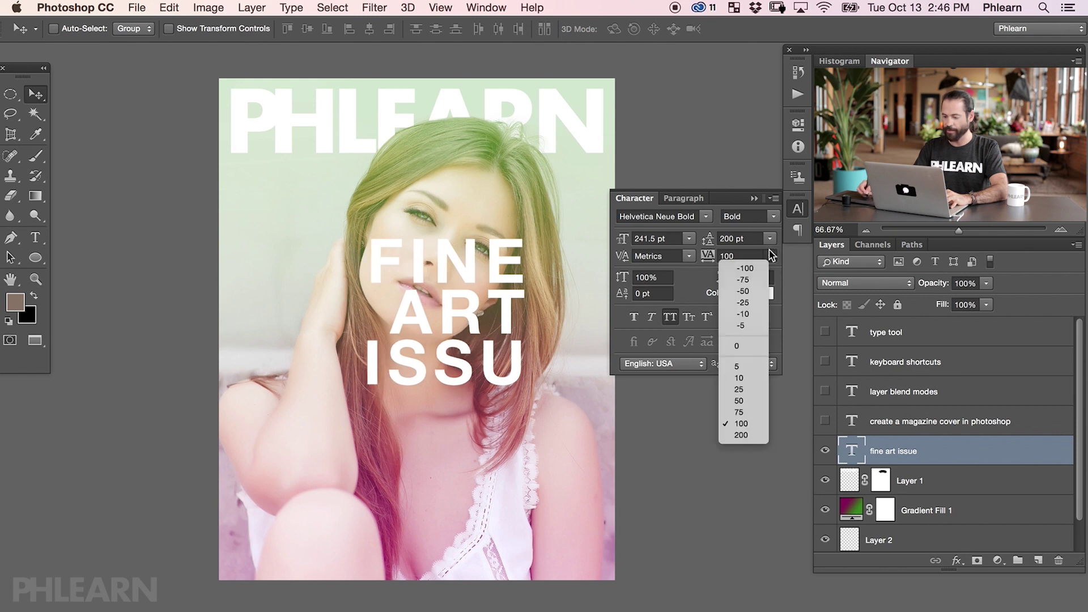
pyautogui.click(747, 291)
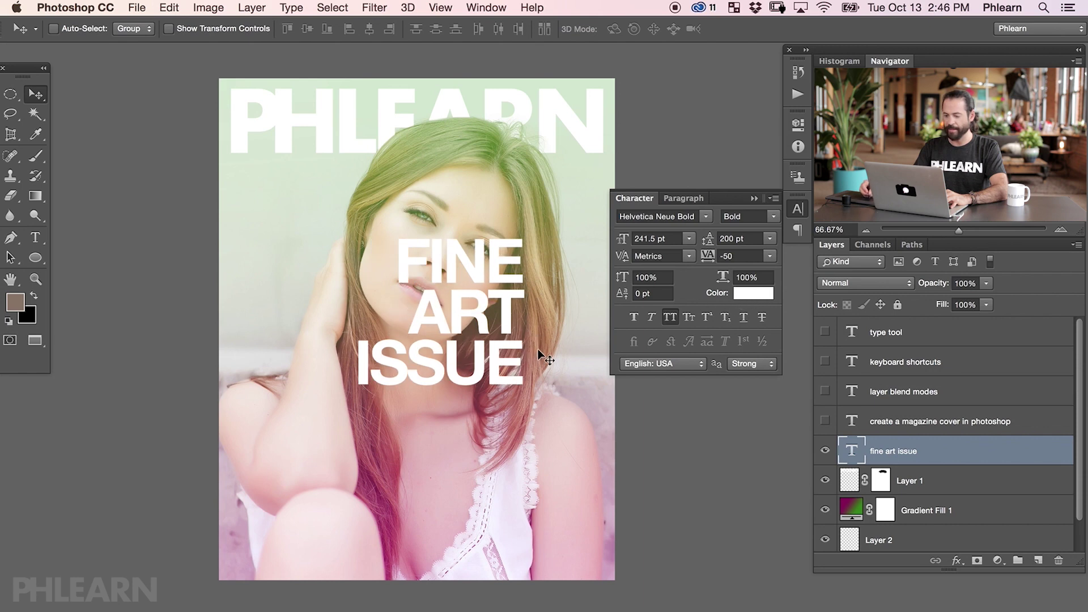
# Move "fine art issue" to the cover's lower-right area, then show the "create a magazine cover in photoshop" text and place it left of it.
pyautogui.moveTo(547, 349); pyautogui.dragTo(625, 507)
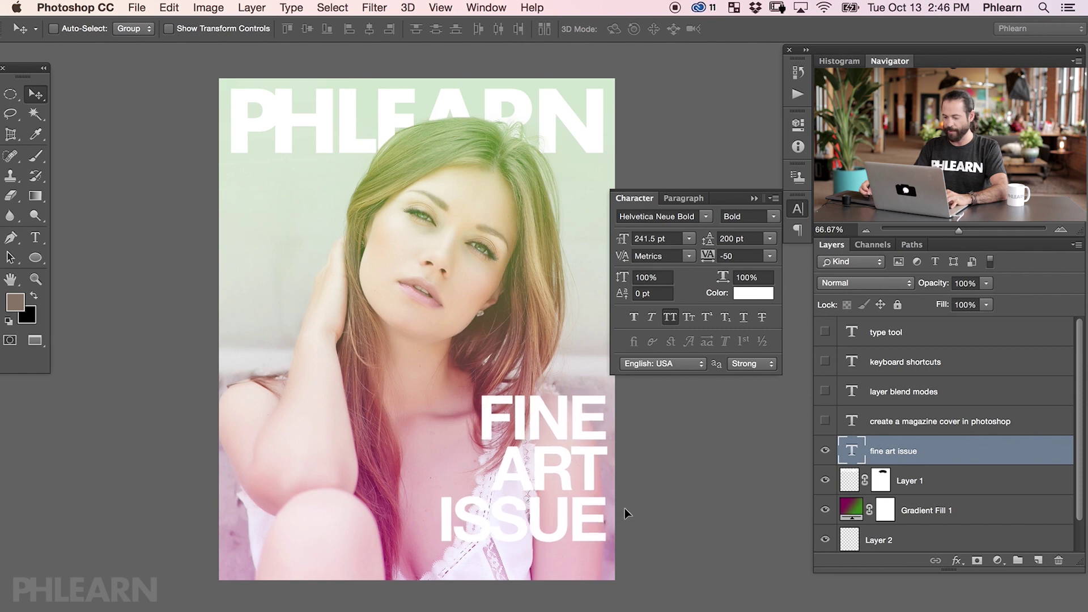
pyautogui.click(825, 421)
pyautogui.click(884, 422)
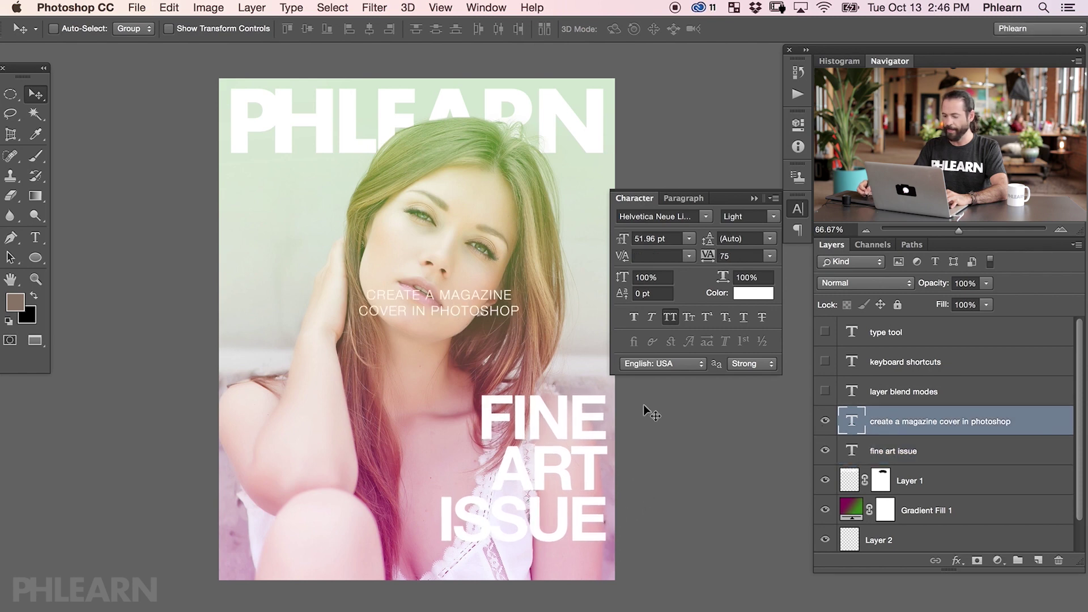
pyautogui.moveTo(510, 402)
pyautogui.mouseDown()
pyautogui.moveTo(514, 356)
pyautogui.moveTo(514, 408)
pyautogui.mouseUp()
pyautogui.moveTo(509, 342); pyautogui.dragTo(445, 485)
# Try the Bold style on the "create a magazine cover in photoshop" text, then undo it.
pyautogui.click(774, 216)
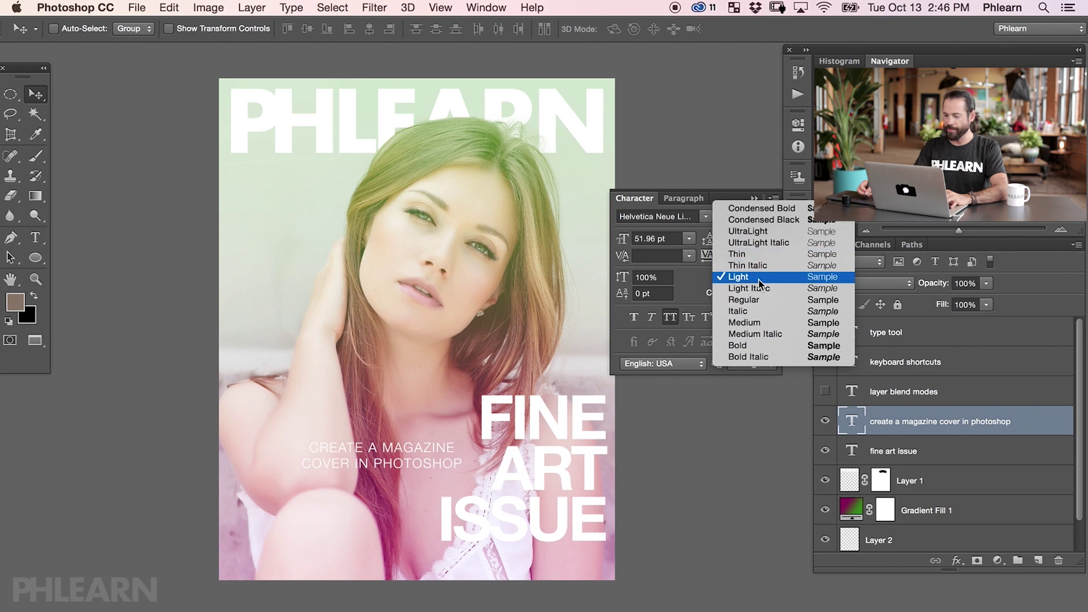
pyautogui.click(756, 345)
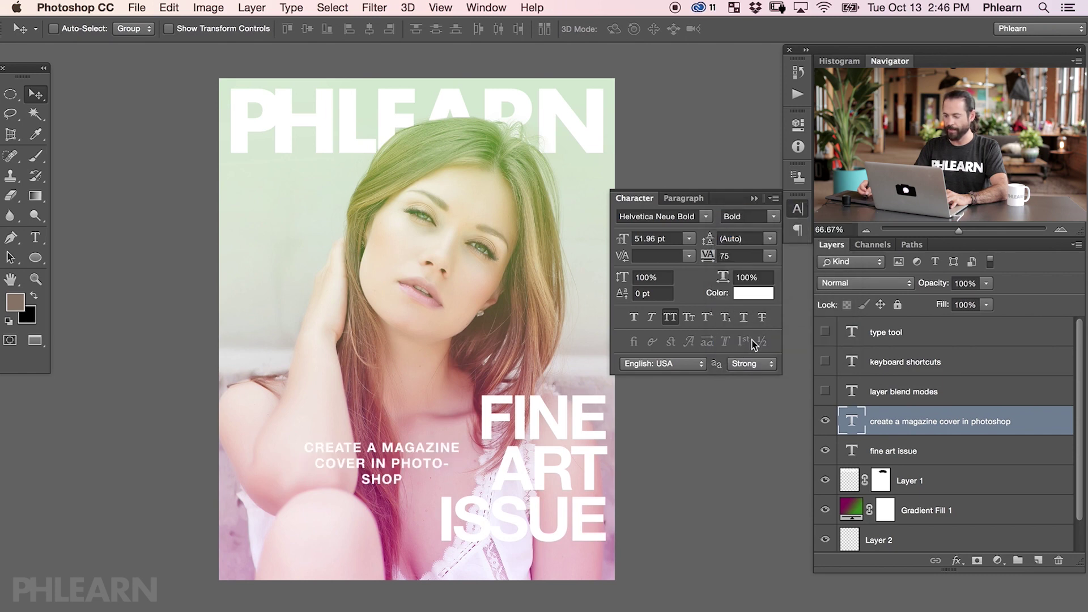
pyautogui.press('super+z')
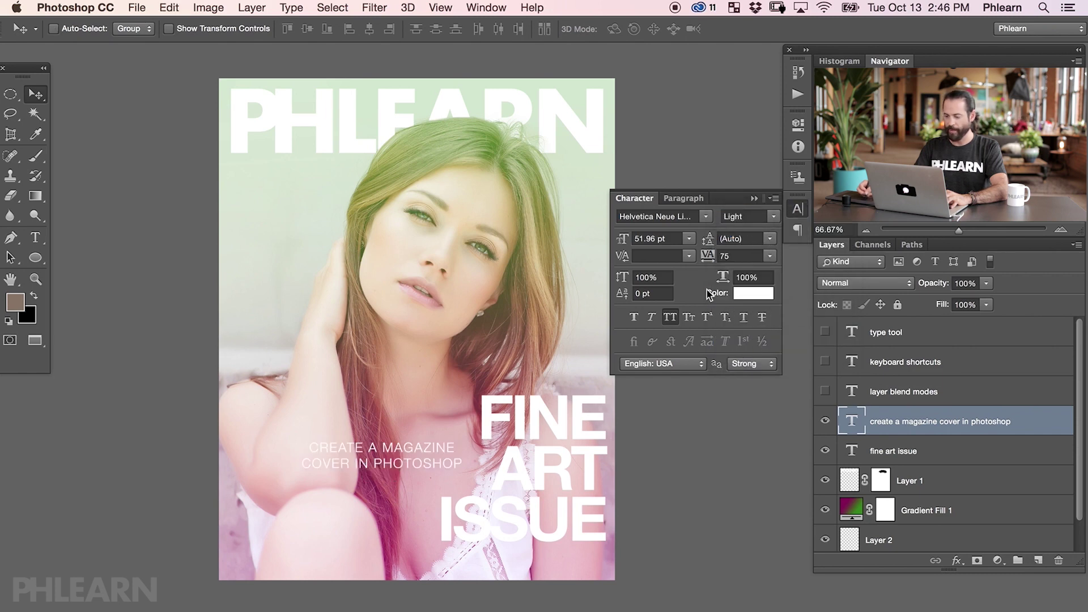
# Right-align the "create a magazine cover in photoshop" text and move it toward the cover's lower-right corner.
pyautogui.moveTo(420, 356); pyautogui.dragTo(430, 312)
pyautogui.click(684, 197)
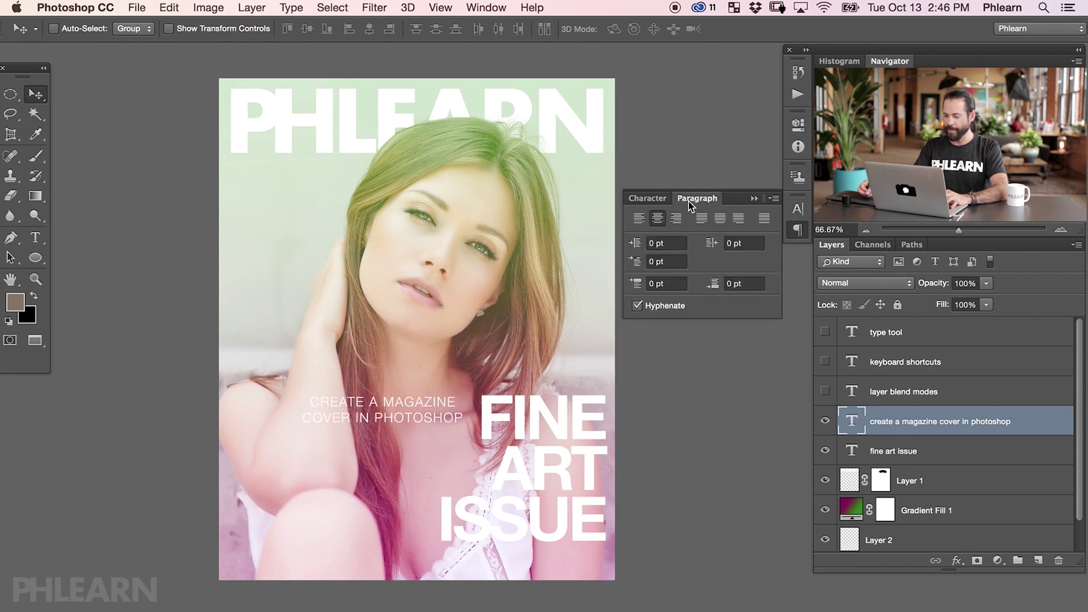
pyautogui.click(675, 218)
pyautogui.moveTo(459, 272); pyautogui.dragTo(574, 414)
# Move the "fine art issue" text up slightly and position the "create a magazine cover in photoshop" text directly beneath it.
pyautogui.click(833, 452)
pyautogui.moveTo(652, 492); pyautogui.dragTo(654, 465)
pyautogui.click(916, 428)
pyautogui.moveTo(661, 532)
pyautogui.mouseDown()
pyautogui.moveTo(603, 505)
pyautogui.moveTo(539, 505)
pyautogui.moveTo(651, 522)
pyautogui.mouseUp()
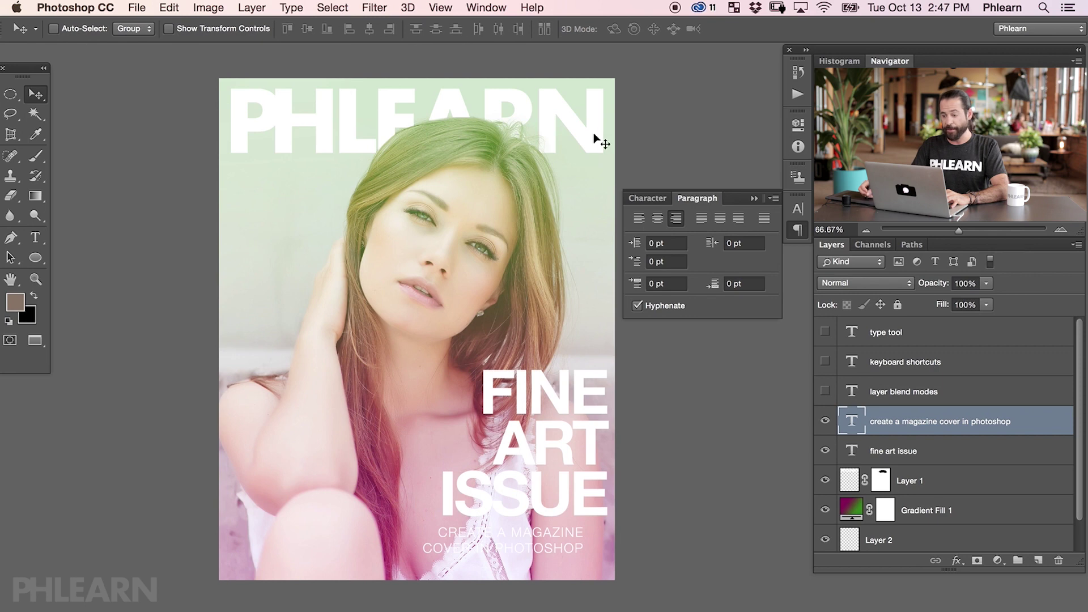
# Compare the cover with and without the "create a magazine cover in photoshop" text.
pyautogui.click(828, 415)
pyautogui.click(827, 420)
pyautogui.click(828, 422)
pyautogui.click(828, 426)
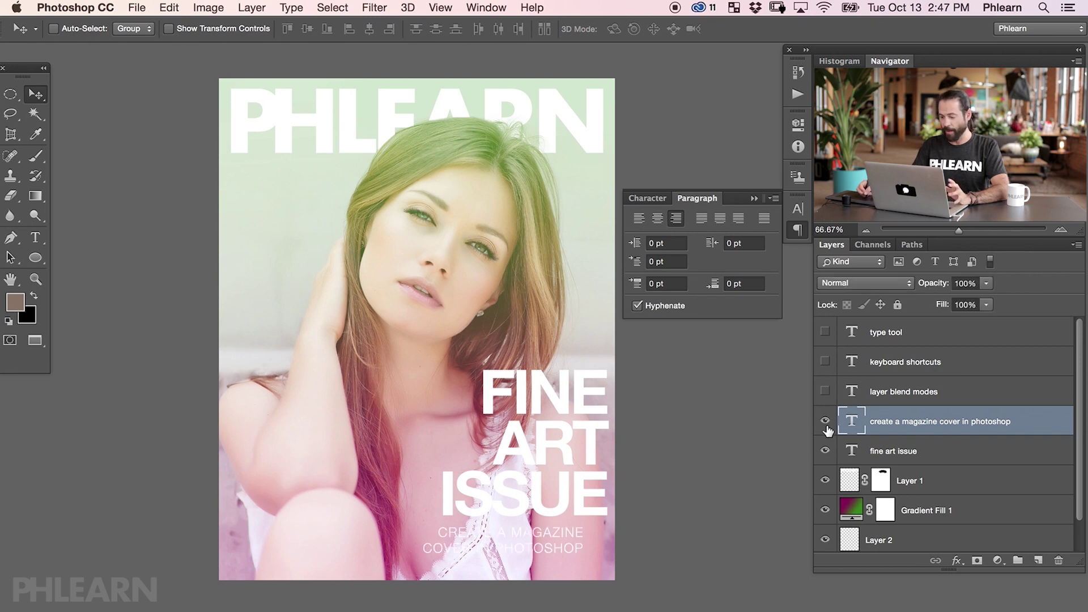
# Select both visible text layers and align them by their left edges, trying right-edge alignment in between.
pyautogui.keyDown('shift'); pyautogui.click(949, 455); pyautogui.keyUp('shift')
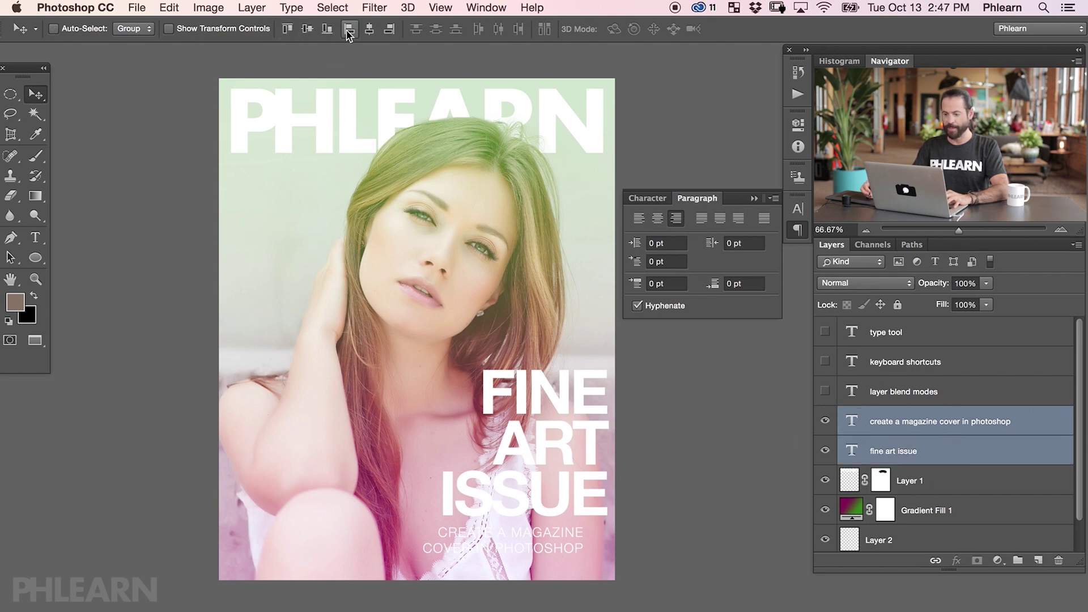
pyautogui.click(349, 29)
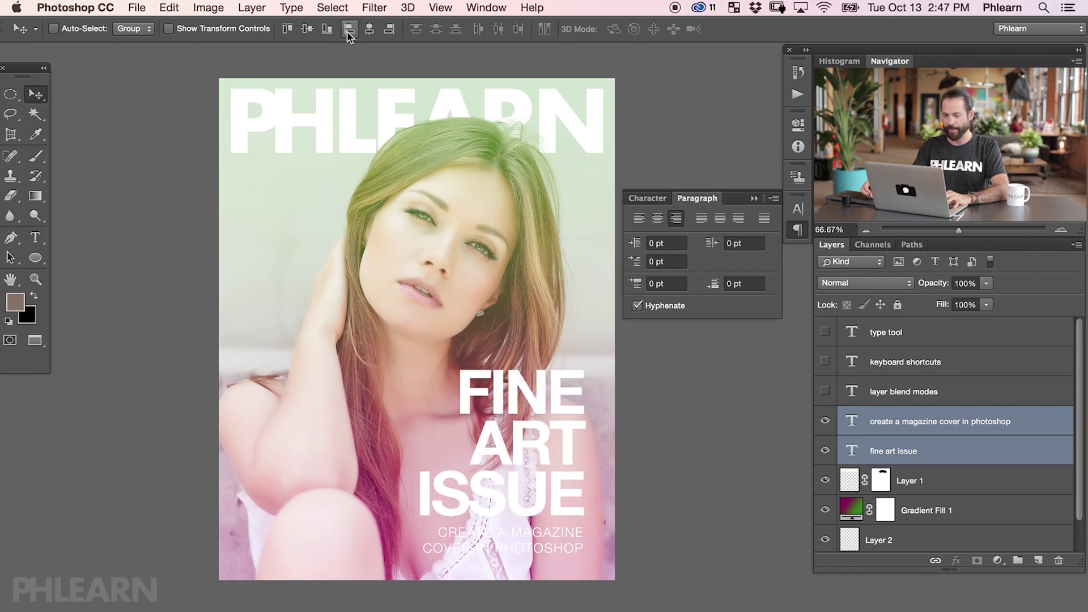
pyautogui.click(389, 31)
pyautogui.click(349, 30)
# Try aligning the two text layers by bottom edges, vertical centers and top edges, then undo these alignments.
pyautogui.click(328, 31)
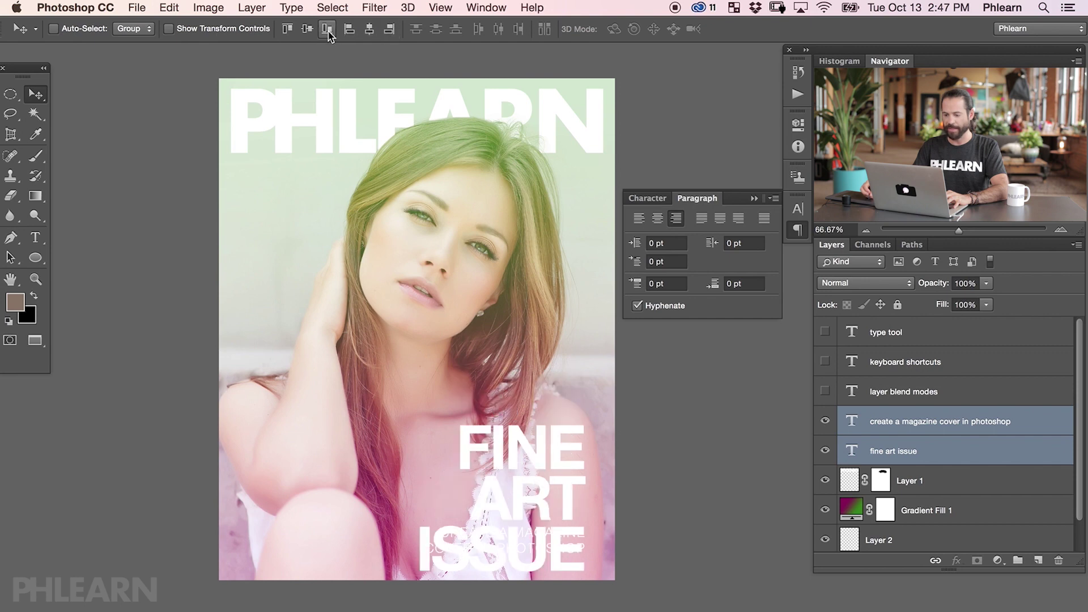
pyautogui.click(308, 31)
pyautogui.click(288, 32)
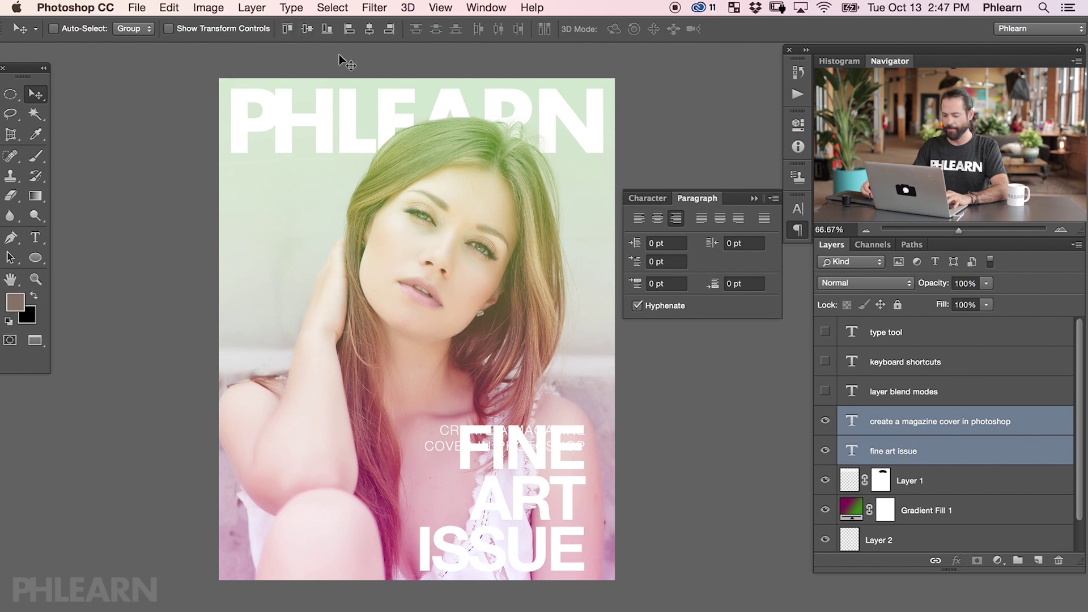
pyautogui.press('super+z')
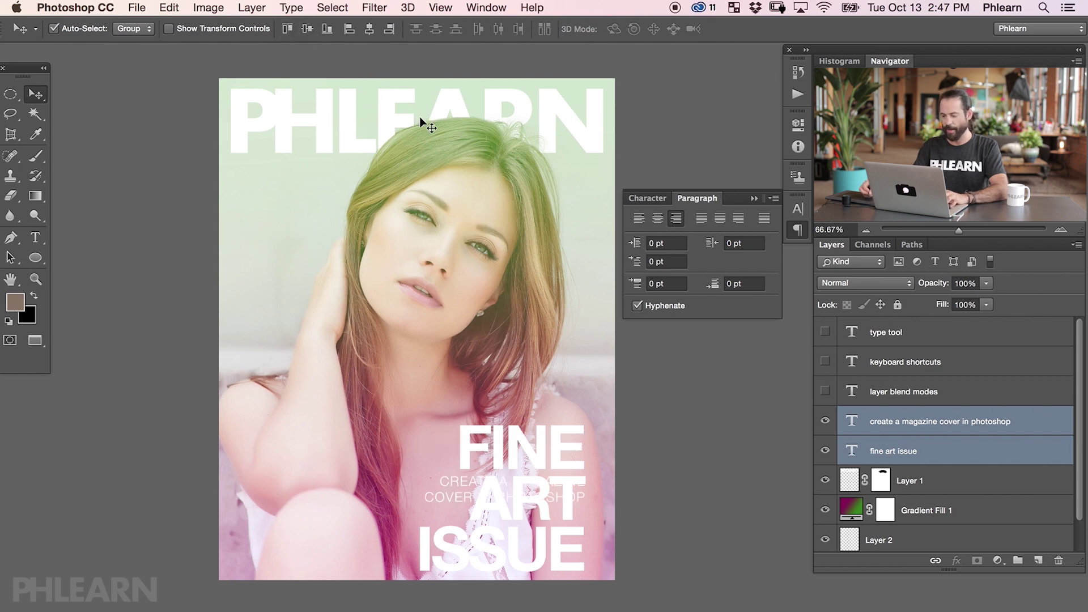
pyautogui.press('alt+super+z')
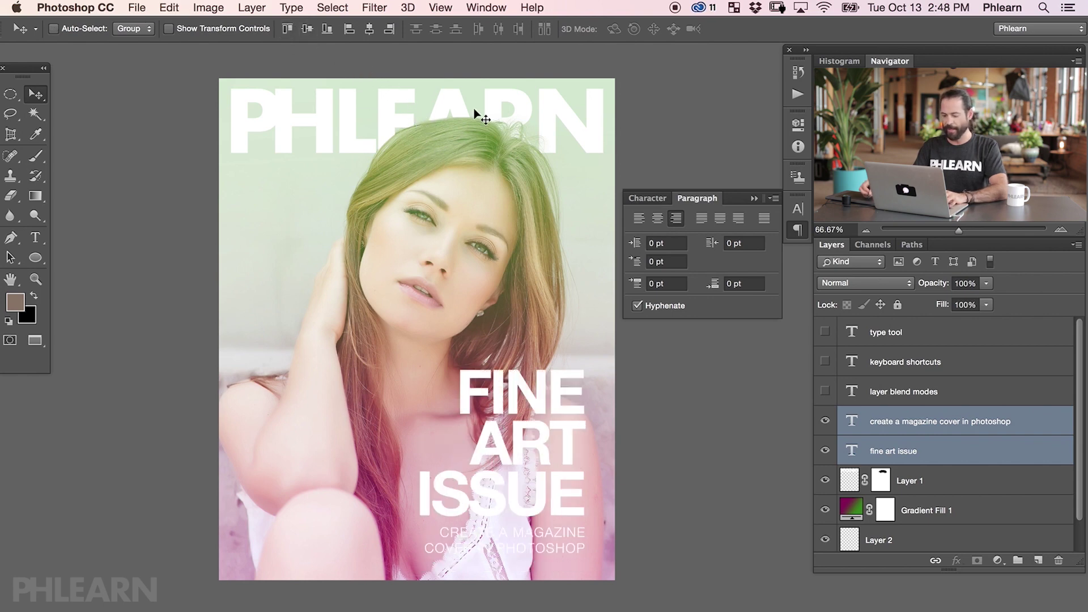
# Align the two text layers by their right edges and move them together into the cover's lower-right corner.
pyautogui.click(385, 32)
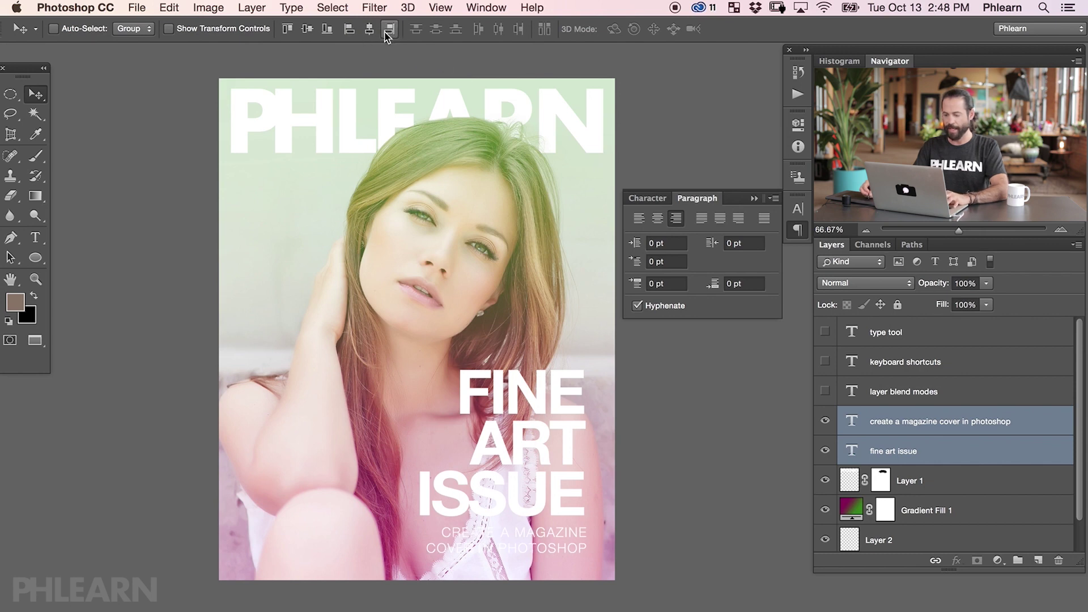
pyautogui.moveTo(589, 411); pyautogui.dragTo(639, 354)
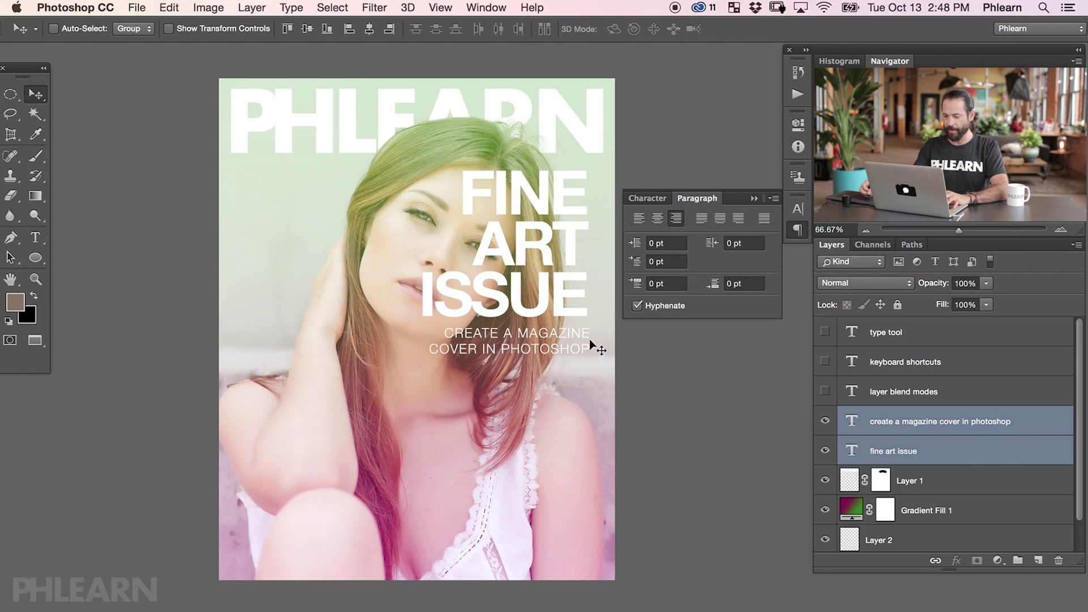
pyautogui.moveTo(633, 376); pyautogui.dragTo(667, 553)
pyautogui.click(956, 484)
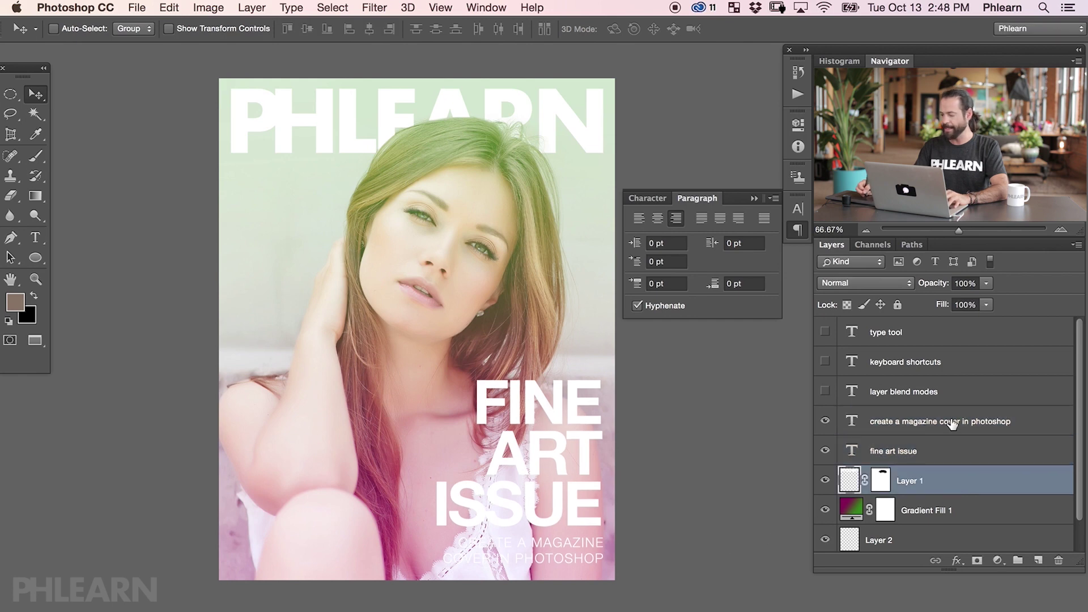
# Add a new layer beneath the text layers and select a wide rectangular area across the model's neck.
pyautogui.press('alt+shift+super+n')
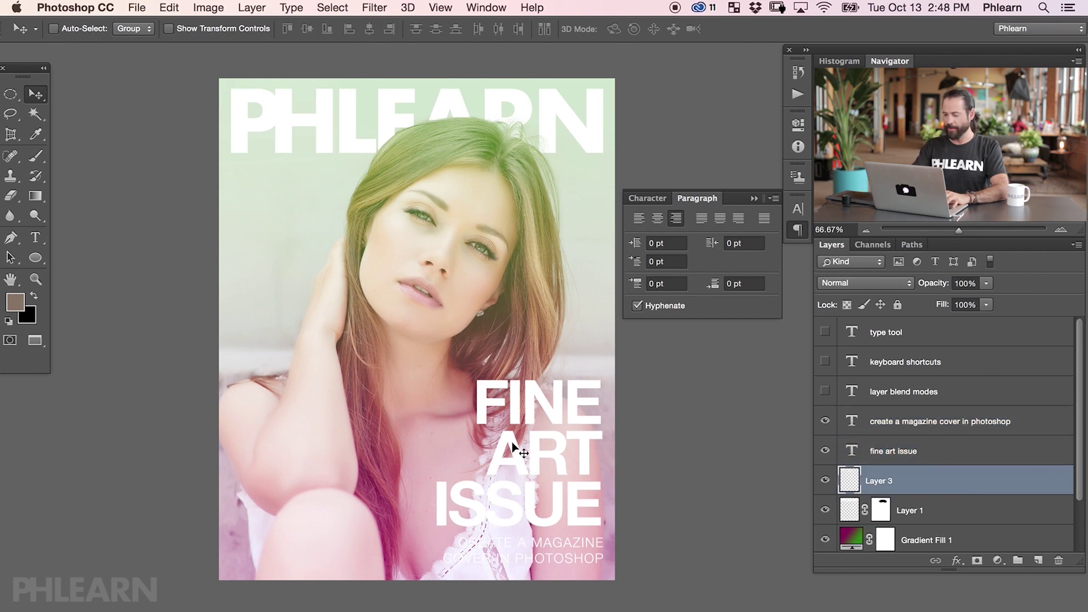
pyautogui.press('m')
pyautogui.hotkey('shift', 'm')
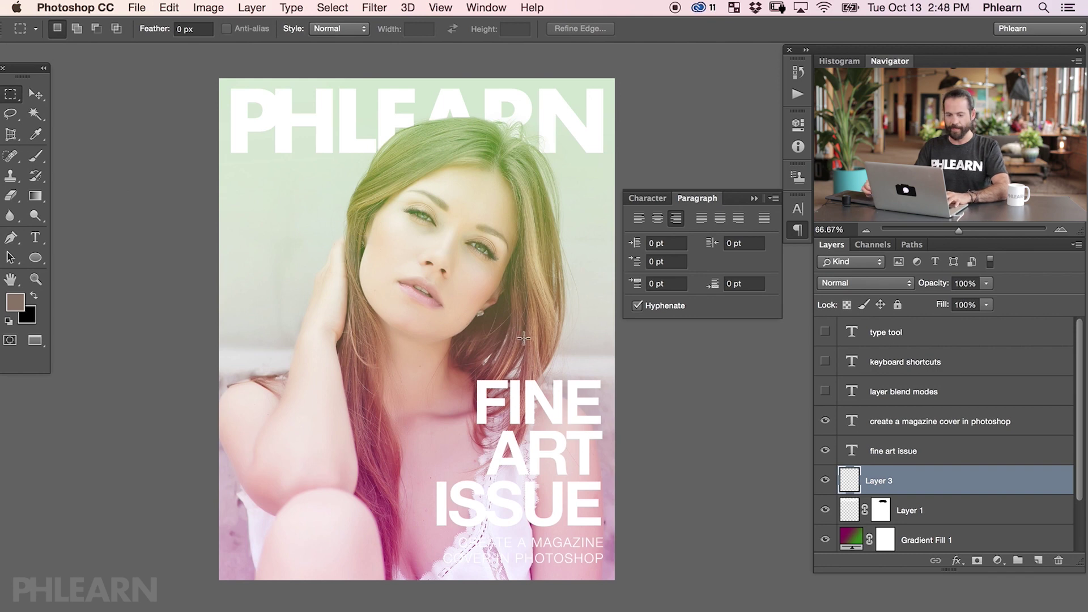
pyautogui.moveTo(431, 532); pyautogui.dragTo(506, 417)
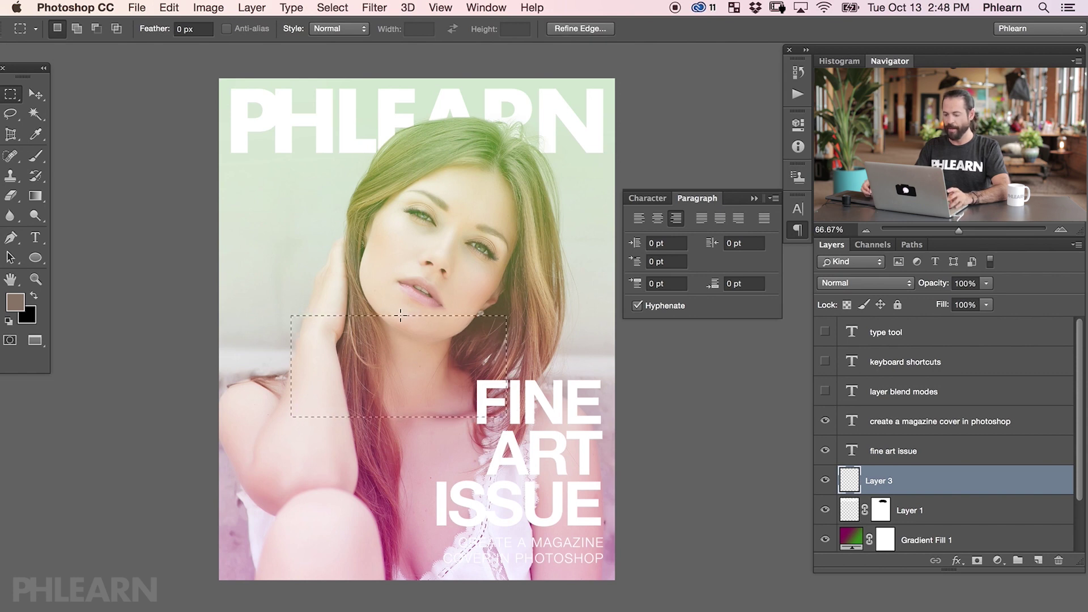
# Fill the rectangular selection with a custom dark green color at 100% opacity and deselect it.
pyautogui.press('shift')
pyautogui.hotkey('shift', 'BackSpace')
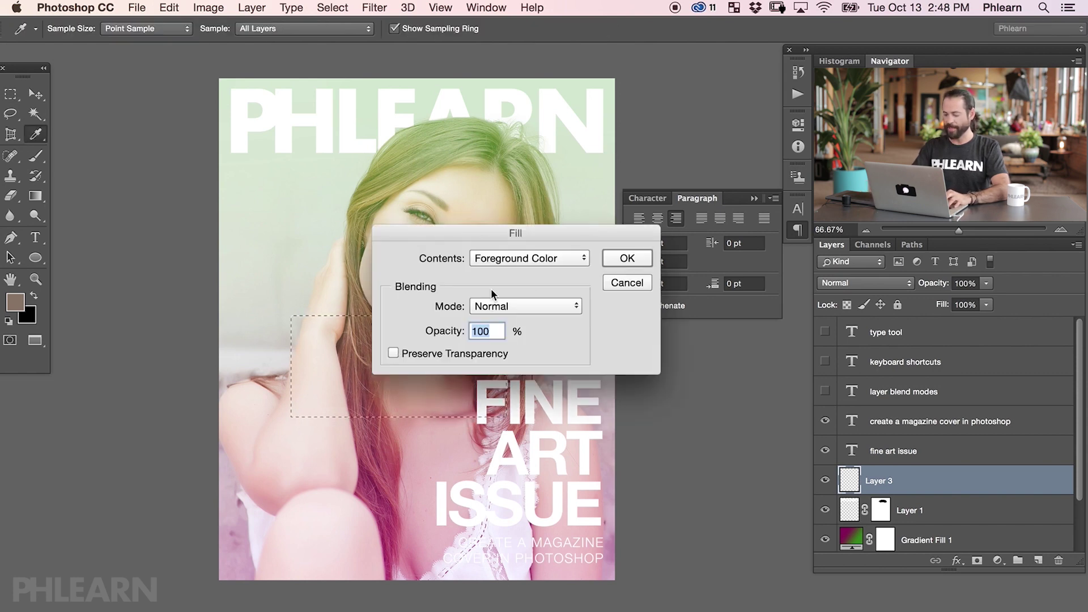
pyautogui.click(543, 258)
pyautogui.click(535, 284)
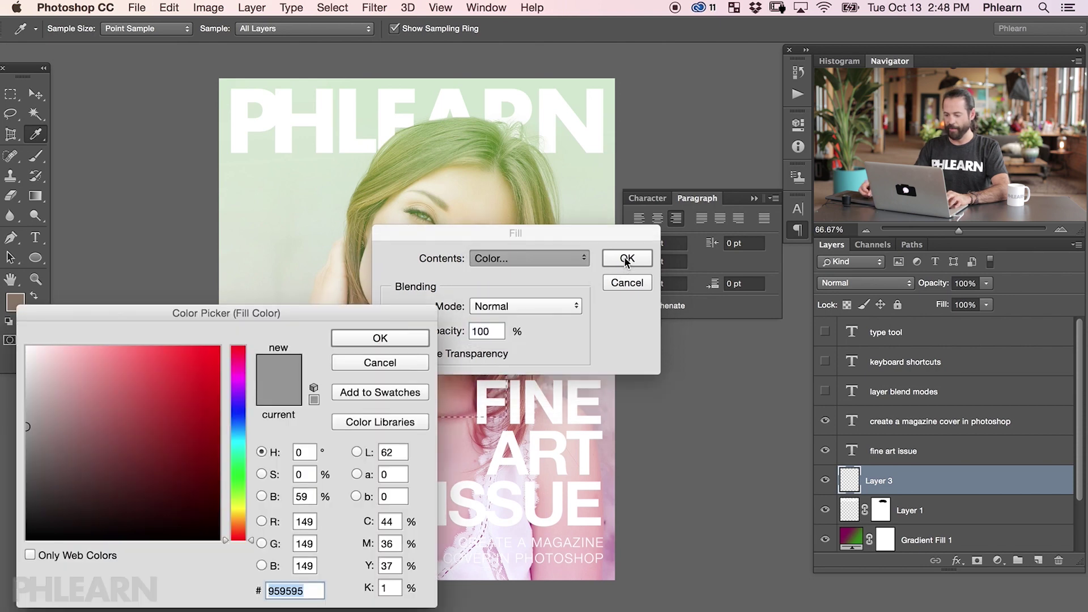
pyautogui.moveTo(238, 540)
pyautogui.mouseDown()
pyautogui.moveTo(238, 474)
pyautogui.moveTo(182, 464)
pyautogui.moveTo(173, 445)
pyautogui.mouseUp()
pyautogui.click(187, 469)
pyautogui.click(390, 343)
pyautogui.click(637, 268)
pyautogui.press('m')
pyautogui.press('super+d')
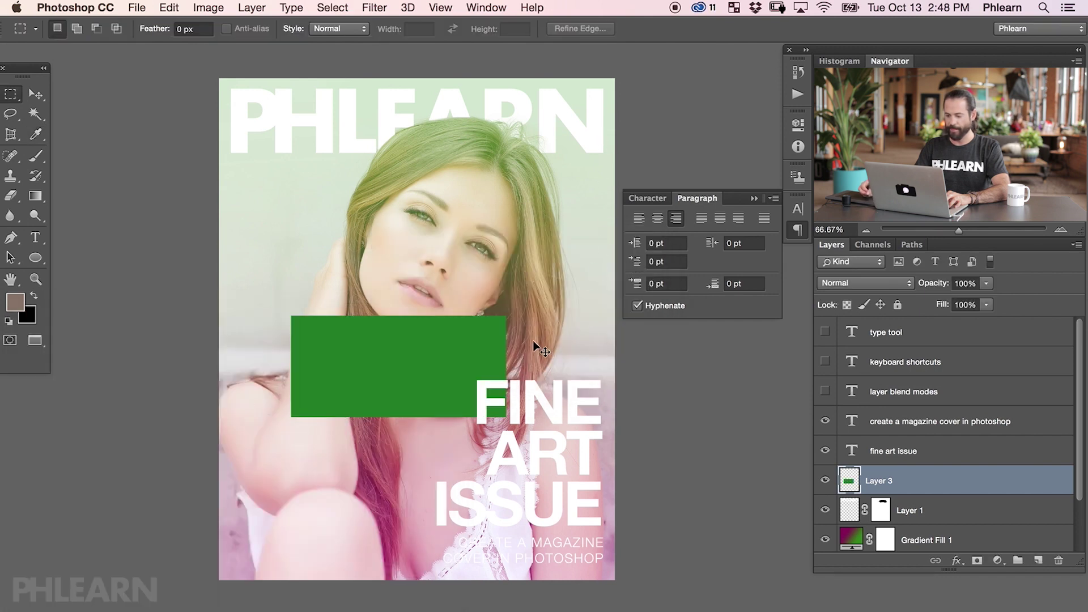
# Move the green rectangle behind the text in the cover's lower-right corner and compare the cover with and without it.
pyautogui.press('v')
pyautogui.moveTo(425, 359); pyautogui.dragTo(580, 517)
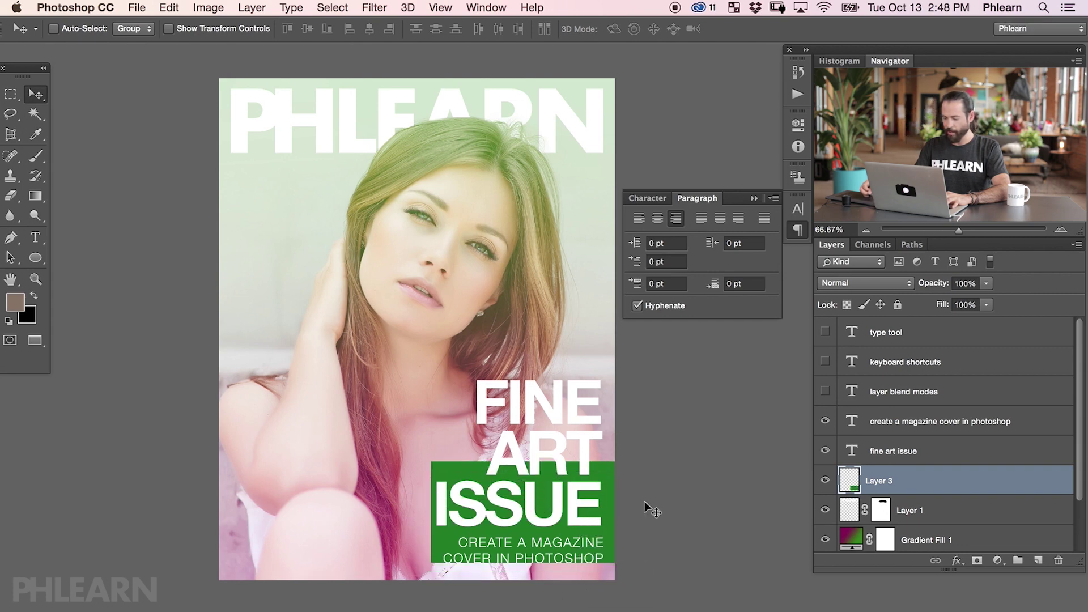
pyautogui.click(824, 480)
pyautogui.click(824, 479)
pyautogui.click(824, 480)
pyautogui.click(824, 480)
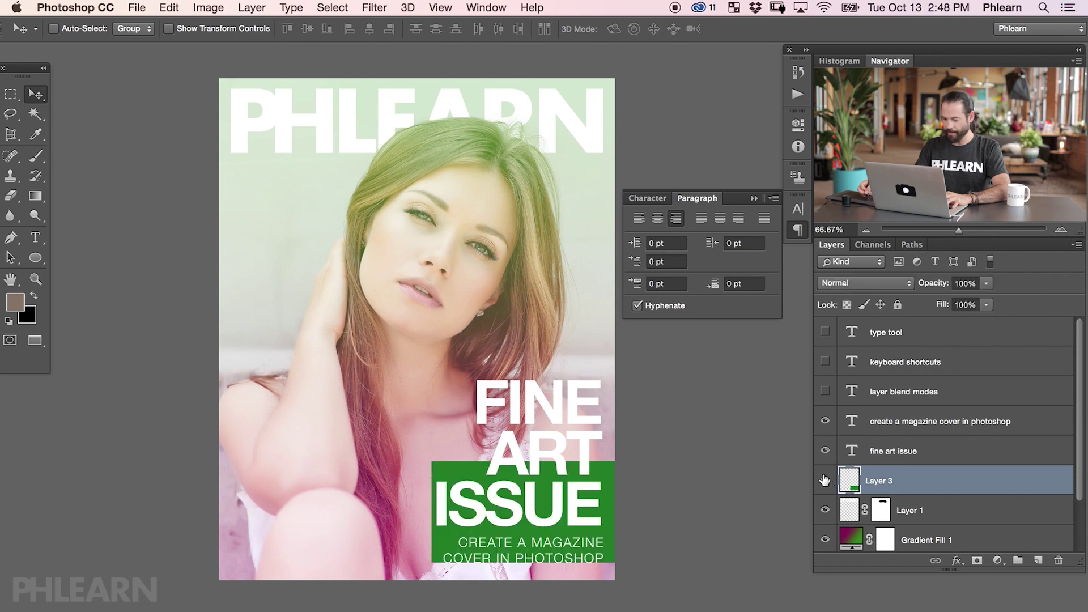
pyautogui.moveTo(651, 536); pyautogui.dragTo(678, 546)
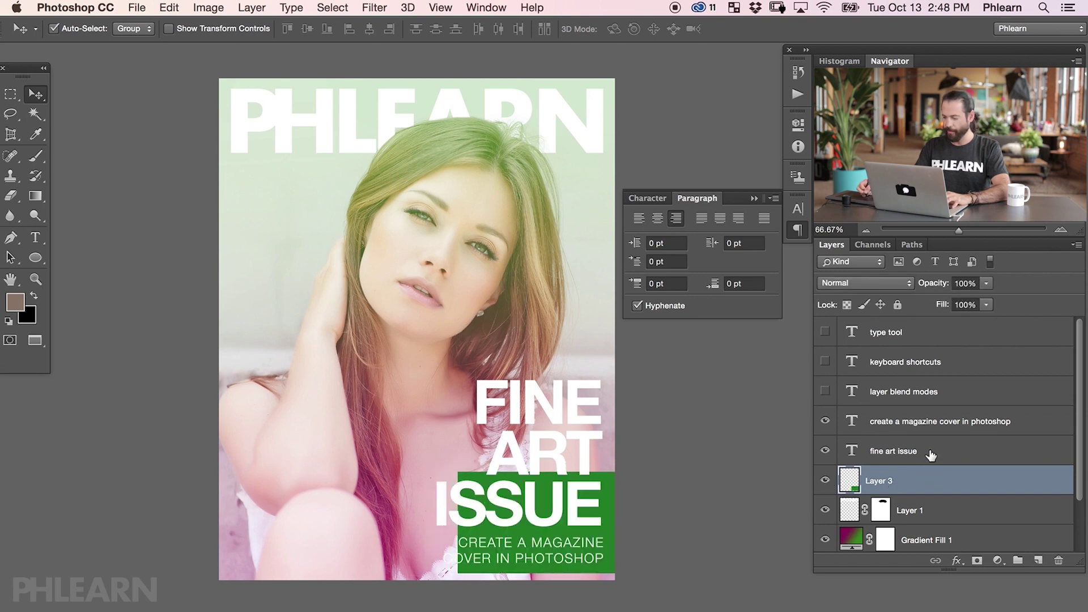
# Align the left edges of the green rectangle and the "fine art issue" text, and compare the cover with the rectangle hidden.
pyautogui.keyDown('shift'); pyautogui.click(930, 456); pyautogui.keyUp('shift')
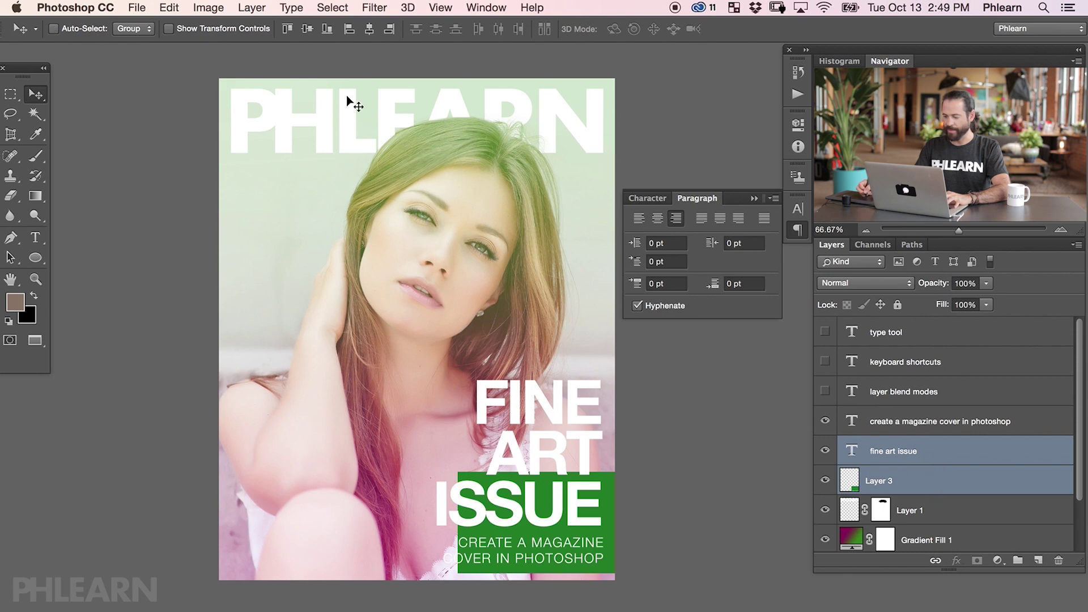
pyautogui.click(346, 30)
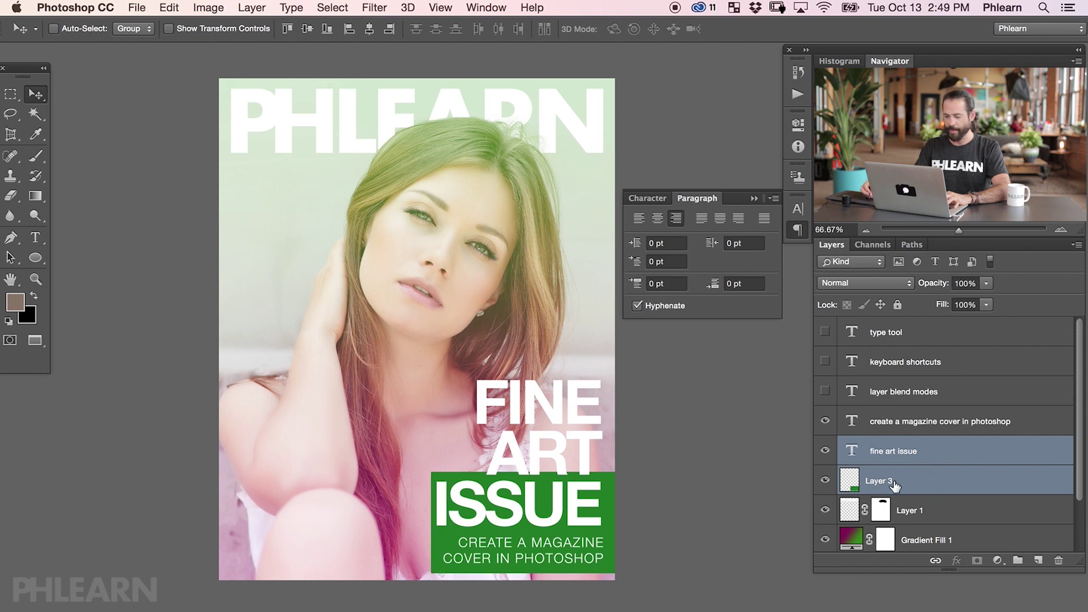
pyautogui.click(825, 481)
pyautogui.click(825, 481)
pyautogui.click(825, 481)
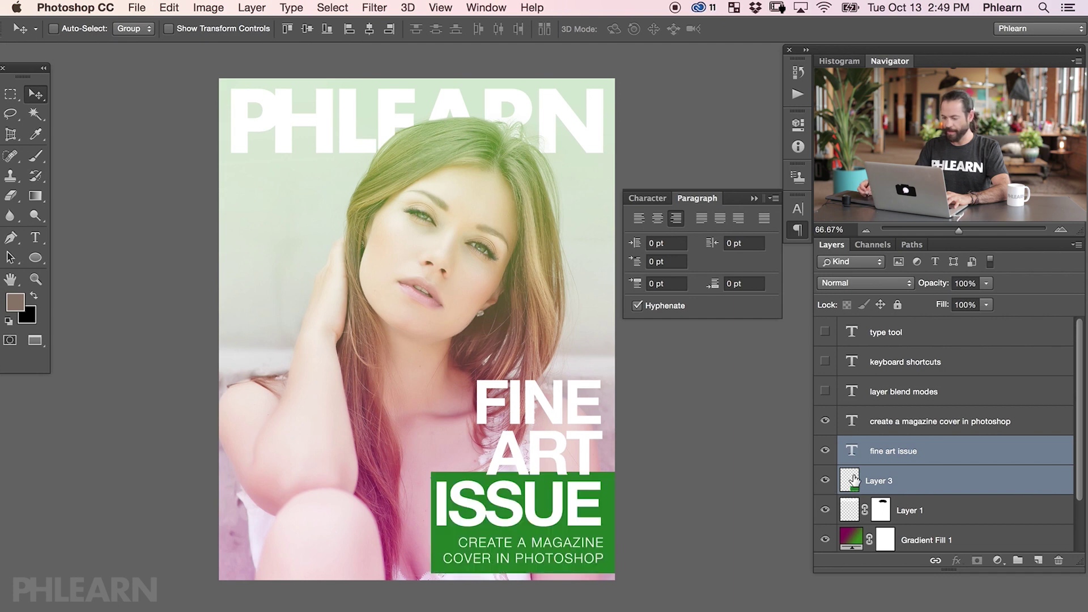
pyautogui.click(826, 481)
# Move only the green rectangle down to the cover's bottom edge and nudge it slightly right.
pyautogui.click(892, 481)
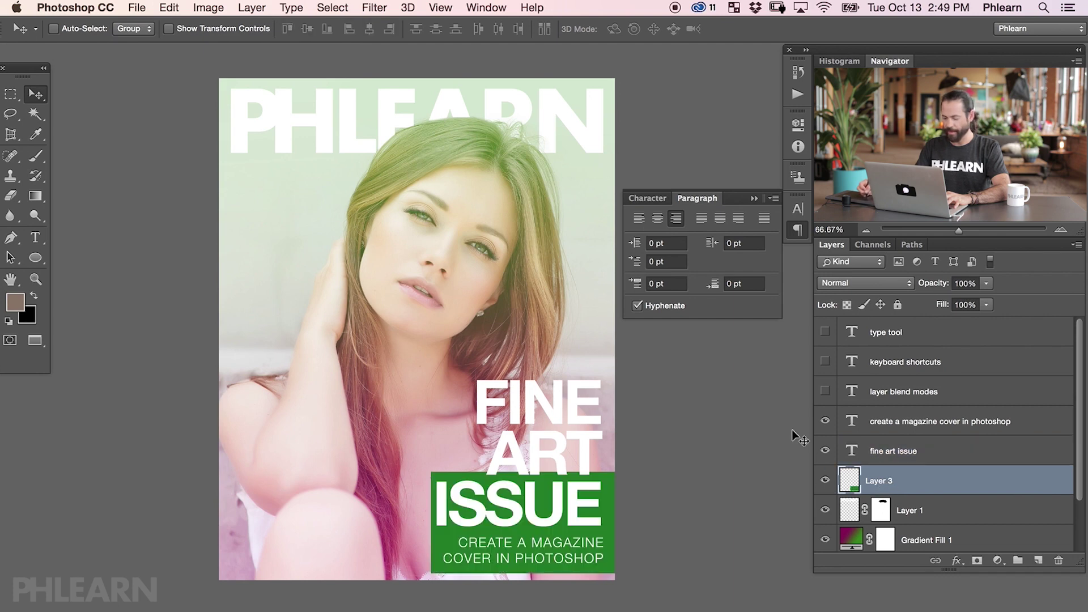
pyautogui.press('m')
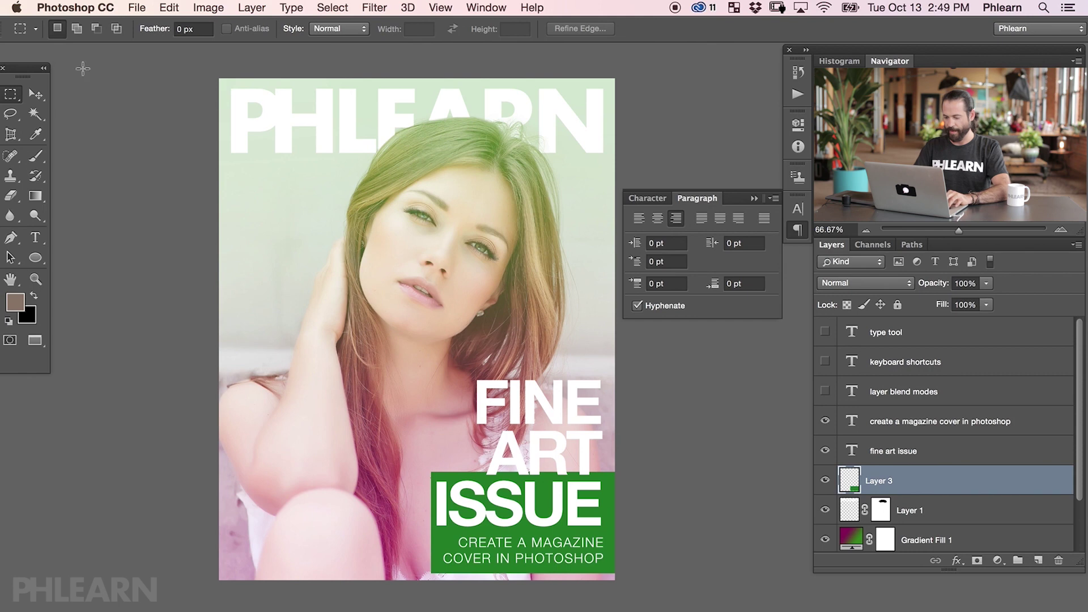
pyautogui.press('v')
pyautogui.moveTo(432, 255); pyautogui.dragTo(435, 301)
pyautogui.press('Right')
pyautogui.press('Right')
pyautogui.press('Right')
pyautogui.press('Right')
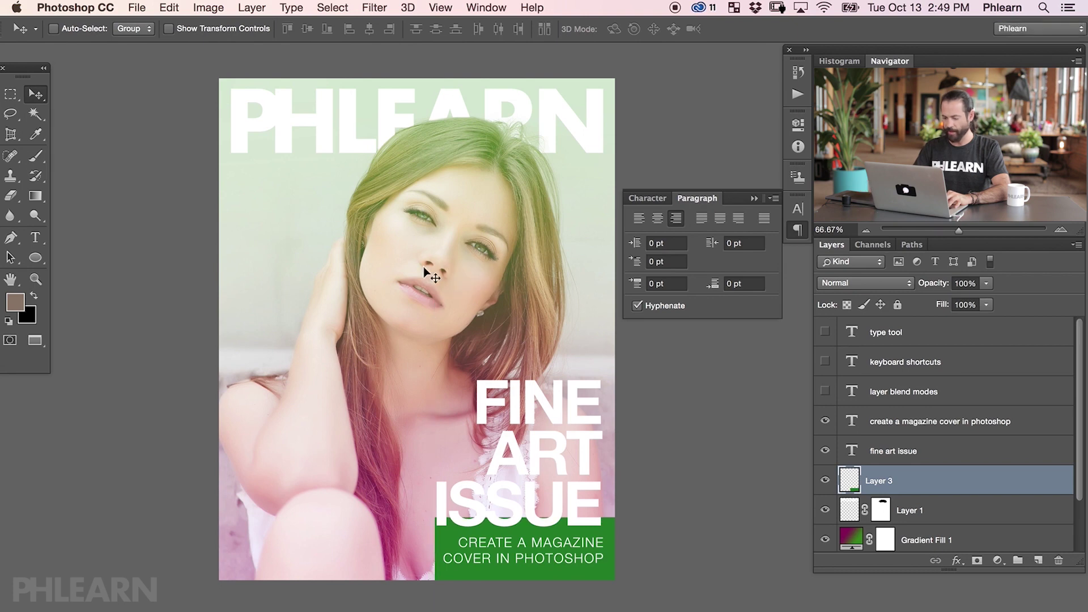
# Nudge the green rectangle down until it sits just below the word ISSUE, and lower its layer opacity to 83%.
pyautogui.hotkey('shift', 'Down')
pyautogui.hotkey('shift', 'Down')
pyautogui.hotkey('shift', 'Down')
pyautogui.hotkey('shift', 'Down')
pyautogui.hotkey('shift', 'Down')
pyautogui.hotkey('shift', 'Up')
pyautogui.moveTo(932, 287); pyautogui.dragTo(925, 288)
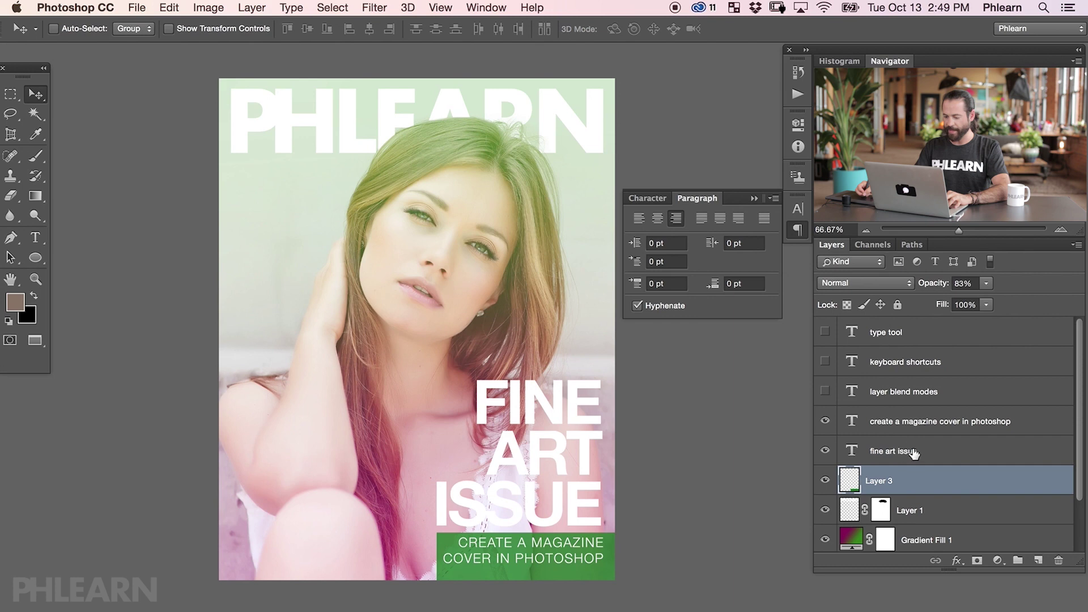
# Nudge the "create a magazine cover in photoshop" text down to center it vertically on the green rectangle.
pyautogui.click(936, 420)
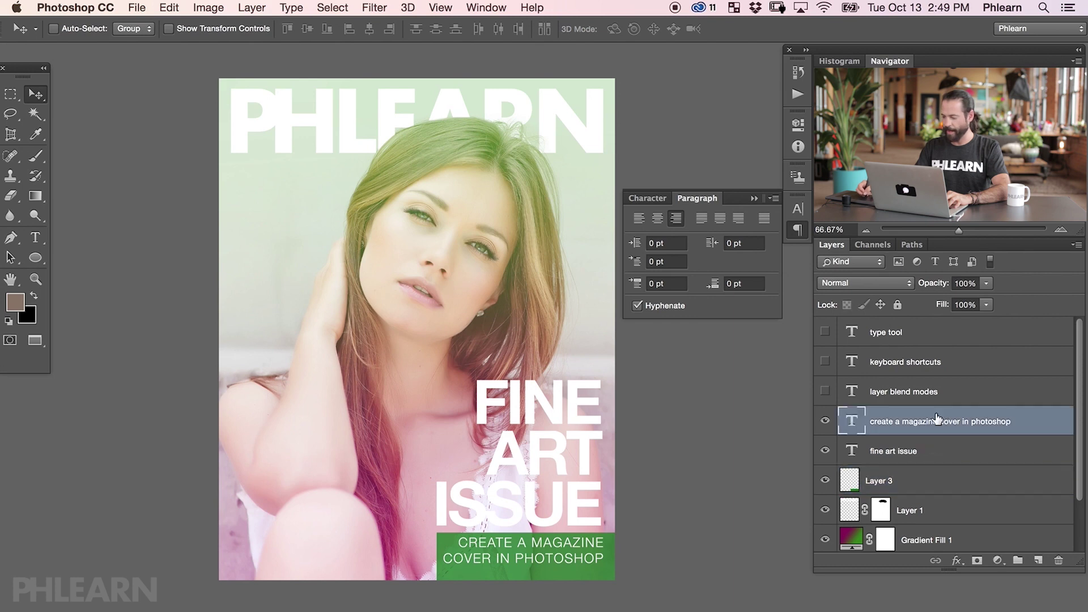
pyautogui.press('Down')
pyautogui.press('Down')
pyautogui.press('Down')
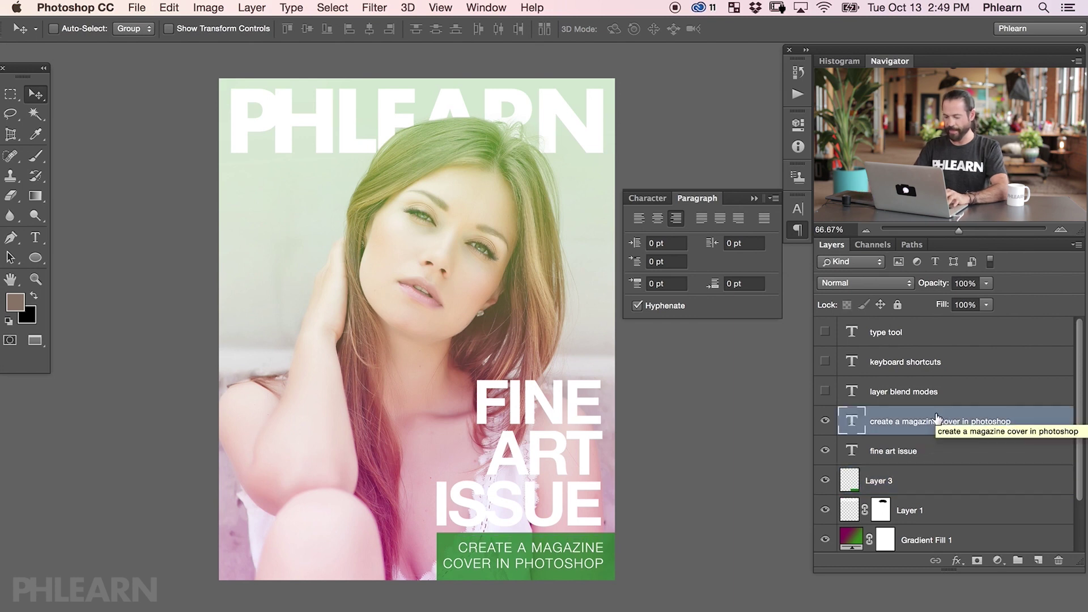
pyautogui.press('Down')
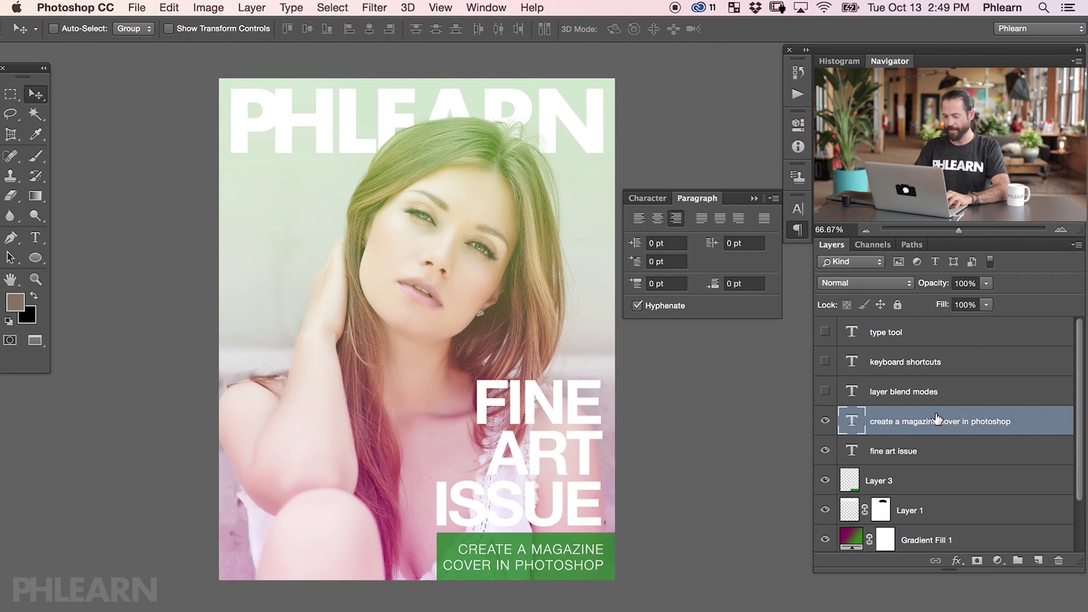
# Select the "create a magazine cover in photoshop" and "fine art issue" layers together and nudge them slightly right.
pyautogui.keyDown('shift'); pyautogui.click(929, 450); pyautogui.keyUp('shift')
pyautogui.press('Right')
pyautogui.press('Right')
pyautogui.press('Right')
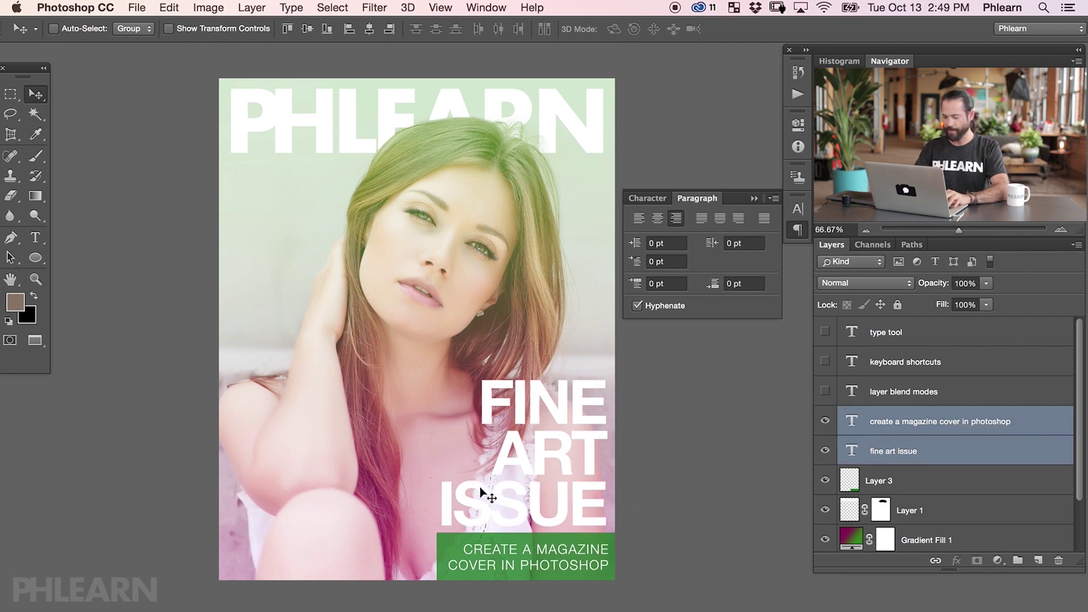
pyautogui.press('Right')
pyautogui.press('Right')
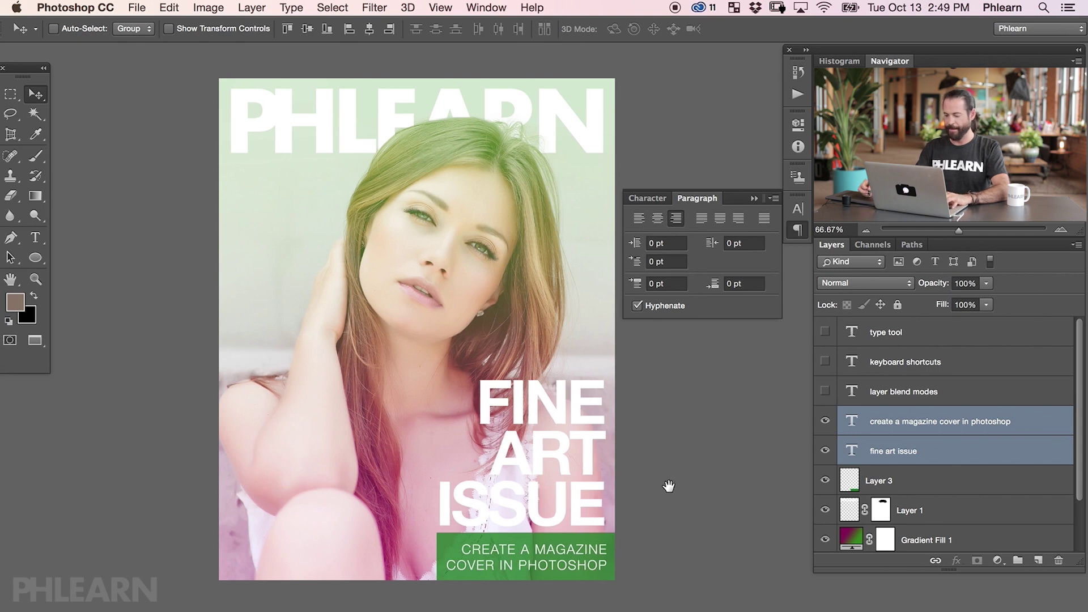
# Show the remaining hidden text layers and move "layer blend modes" beneath the left end of the PHLEARN logo.
pyautogui.hscroll(-2, 685, 473)
pyautogui.scroll(-1, 685, 473)
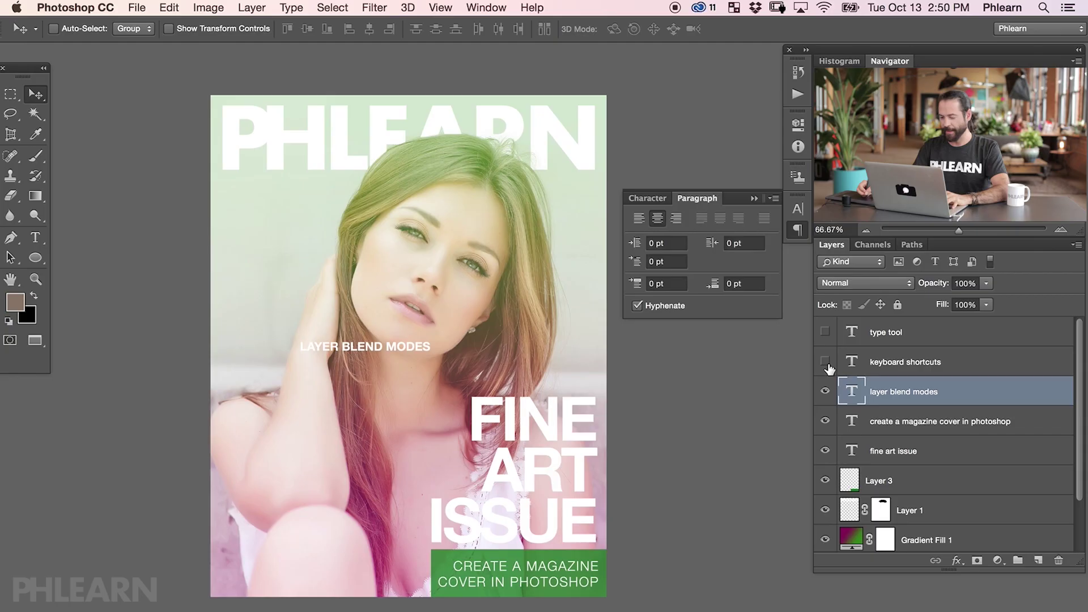
pyautogui.click(825, 363)
pyautogui.click(824, 333)
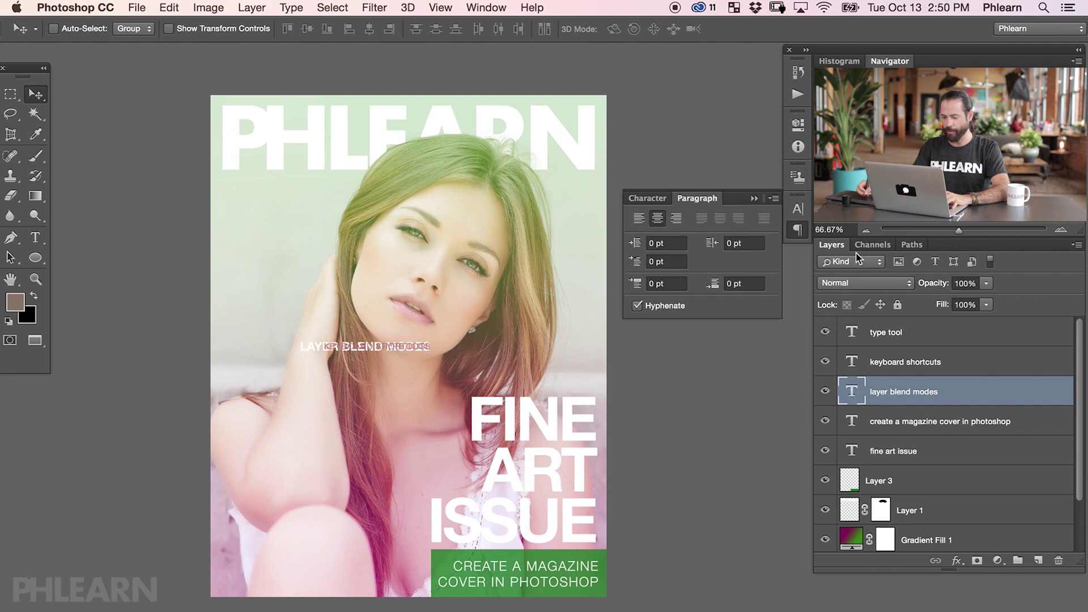
pyautogui.moveTo(462, 406); pyautogui.dragTo(392, 278)
# Stack the "keyboard shortcuts" and "type tool" texts beneath "layer blend modes".
pyautogui.click(907, 360)
pyautogui.moveTo(451, 490); pyautogui.dragTo(347, 366)
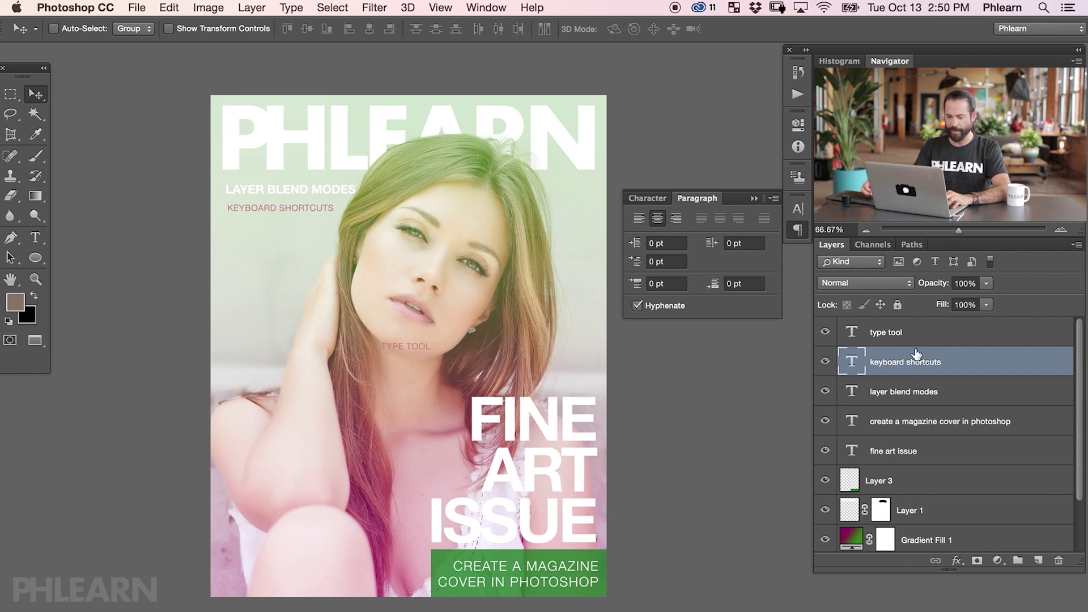
pyautogui.click(886, 333)
pyautogui.moveTo(510, 536); pyautogui.dragTo(366, 413)
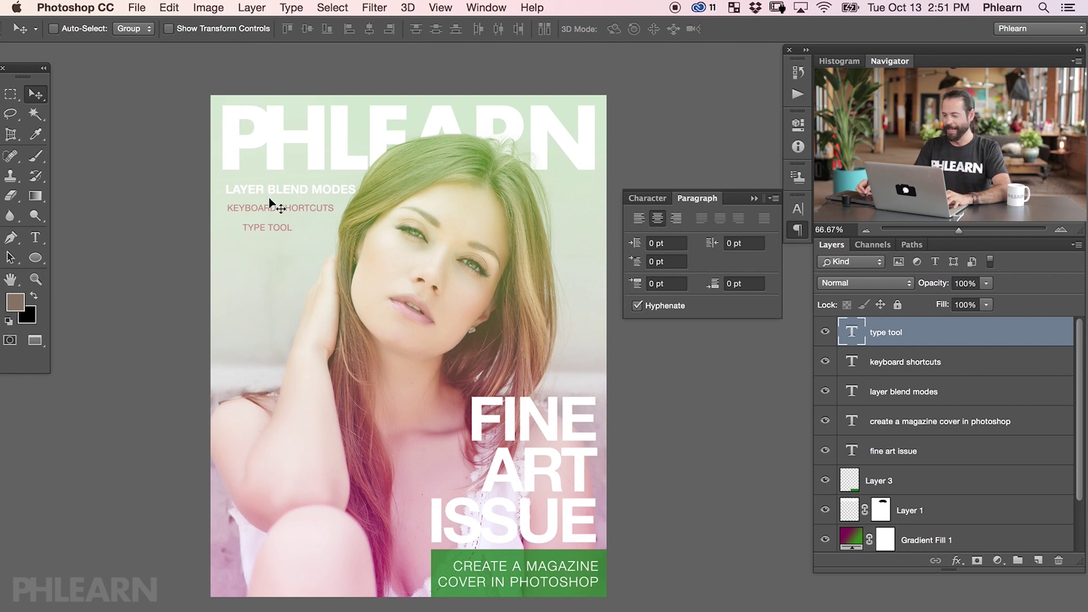
pyautogui.moveTo(326, 301); pyautogui.dragTo(318, 295)
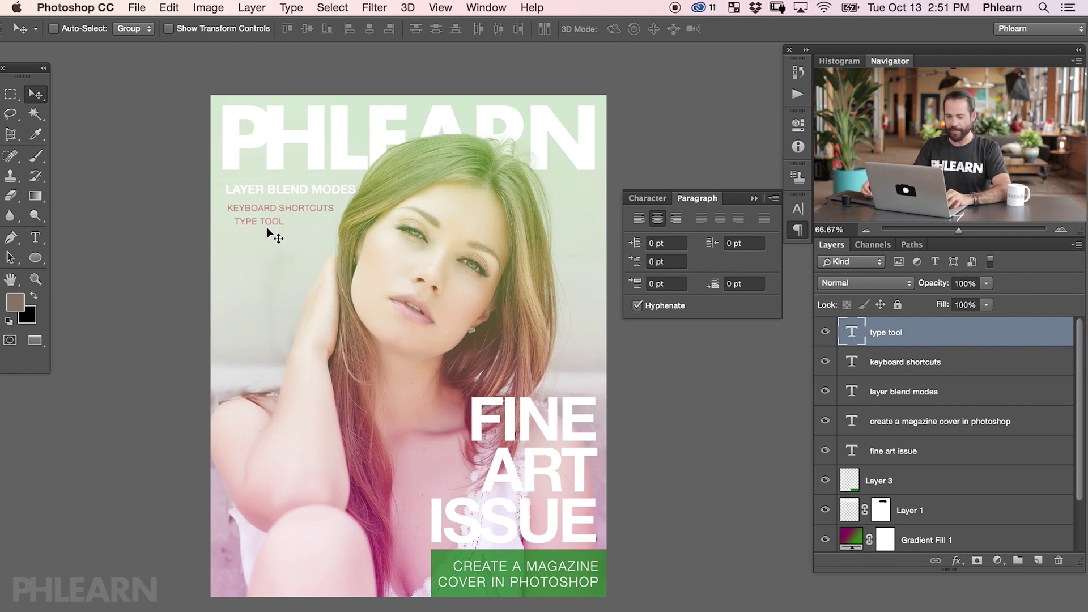
# Select the three small text layers, align their left edges and distribute them evenly by vertical centers.
pyautogui.keyDown('shift'); pyautogui.click(948, 367); pyautogui.keyUp('shift')
pyautogui.keyDown('shift'); pyautogui.click(941, 391); pyautogui.keyUp('shift')
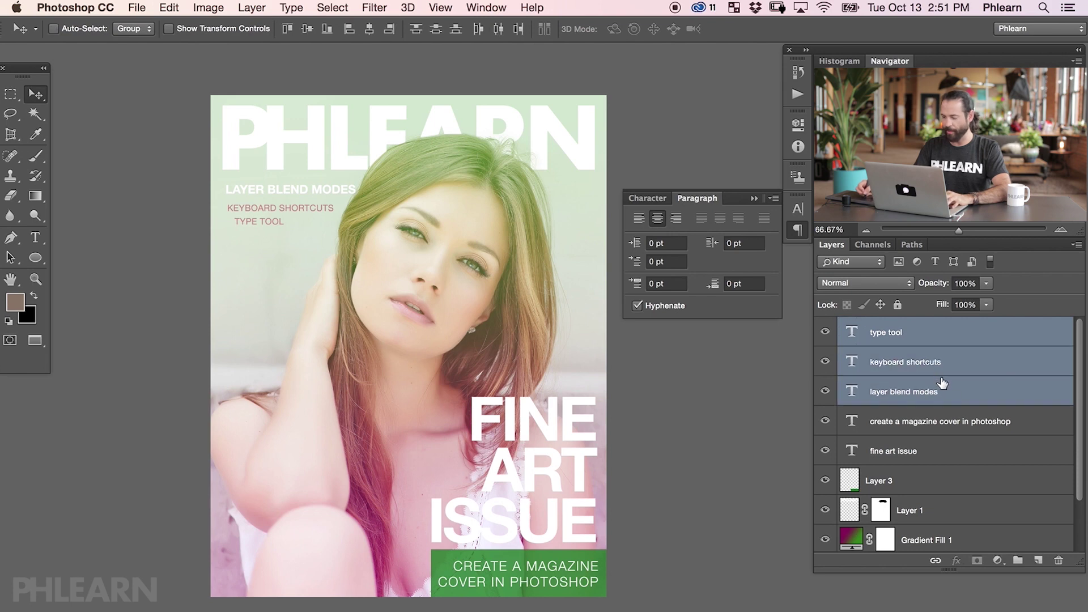
pyautogui.click(350, 31)
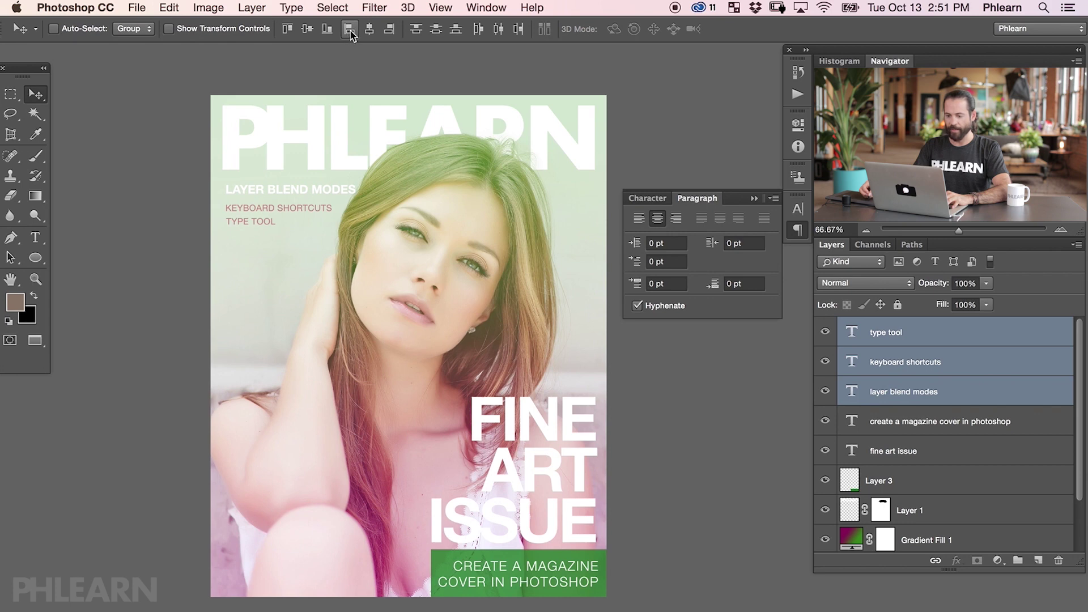
pyautogui.click(437, 31)
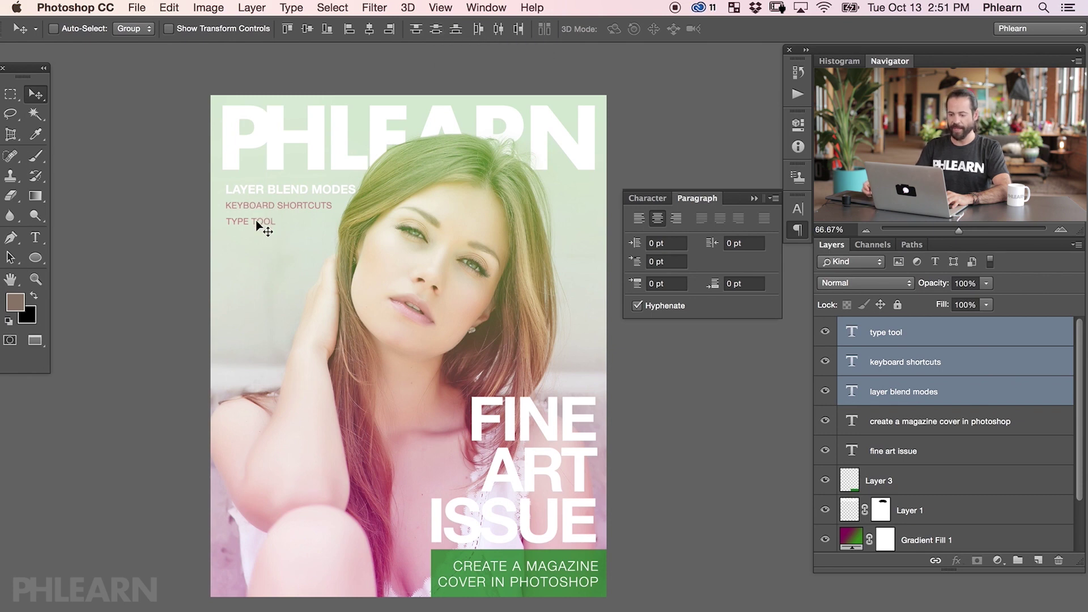
# Try moving "type tool" further down and redistributing the three small text layers by vertical centers.
pyautogui.click(898, 332)
pyautogui.moveTo(356, 298); pyautogui.dragTo(353, 347)
pyautogui.keyDown('shift'); pyautogui.click(920, 397); pyautogui.keyUp('shift')
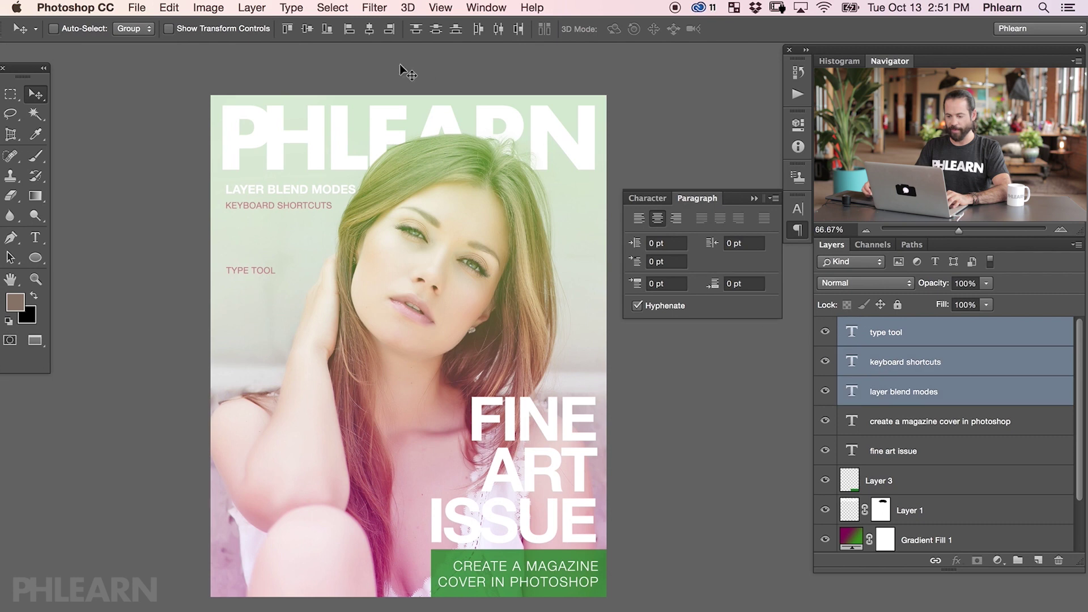
pyautogui.click(435, 29)
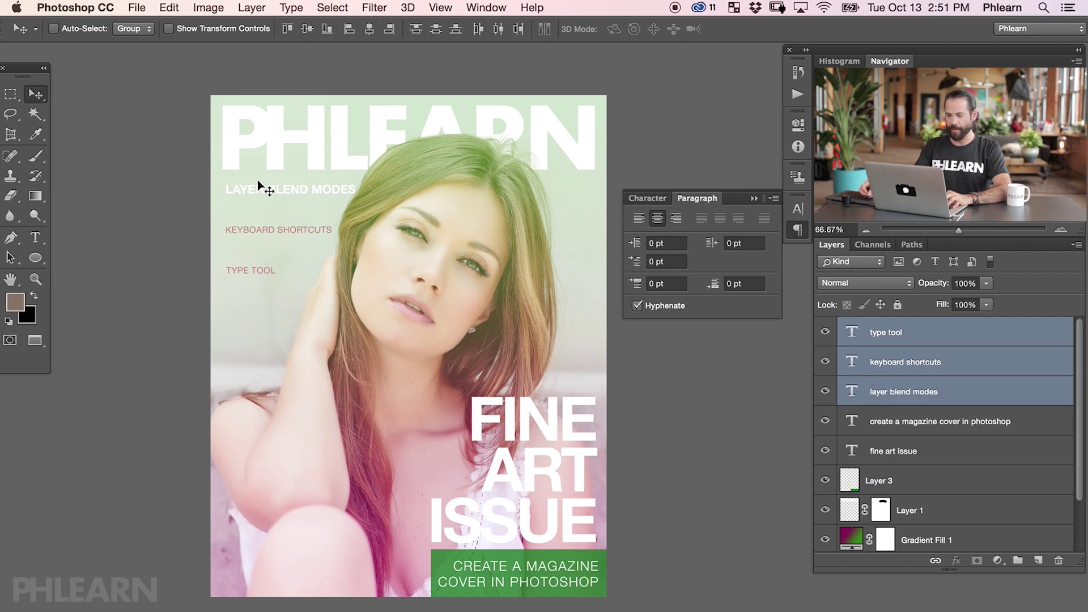
# Move the "type tool" and "keyboard shortcuts" texts back up so they stack closely beneath "layer blend modes".
pyautogui.click(845, 331)
pyautogui.moveTo(454, 454); pyautogui.dragTo(451, 406)
pyautogui.click(905, 365)
pyautogui.moveTo(505, 438); pyautogui.dragTo(536, 425)
# Group the three small text layers and move the group slightly right and down so it overlaps the model's hair.
pyautogui.click(887, 337)
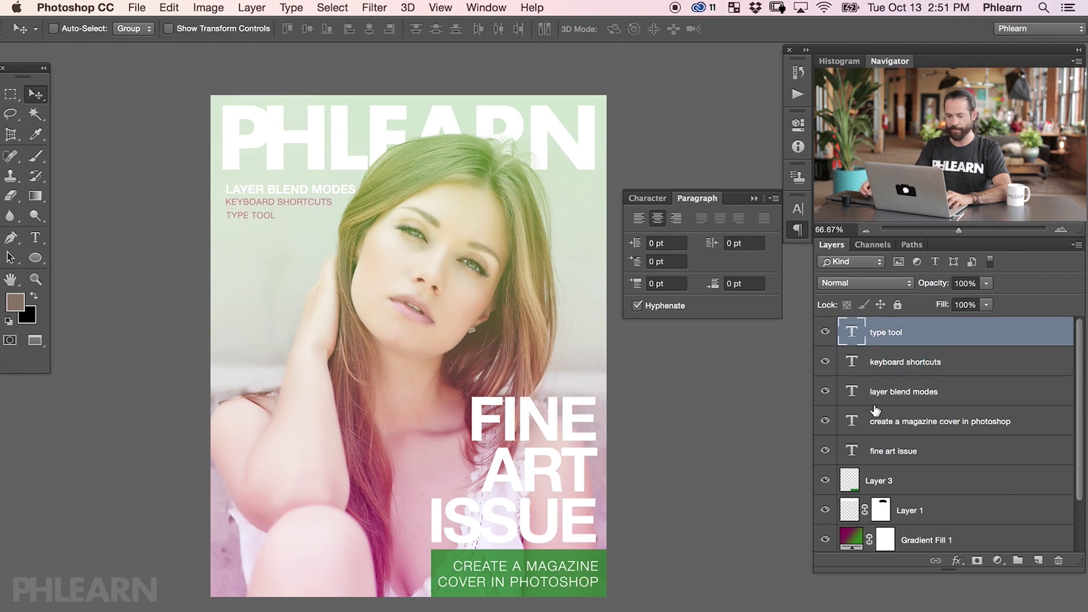
pyautogui.keyDown('shift'); pyautogui.click(920, 391); pyautogui.keyUp('shift')
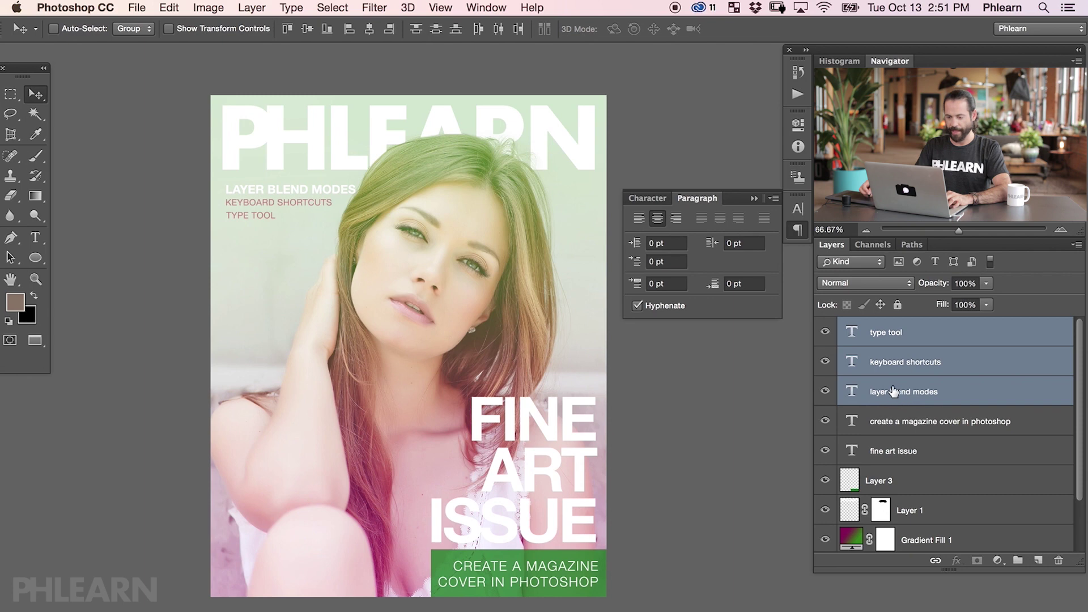
pyautogui.press('super+g')
pyautogui.moveTo(363, 340); pyautogui.dragTo(424, 359)
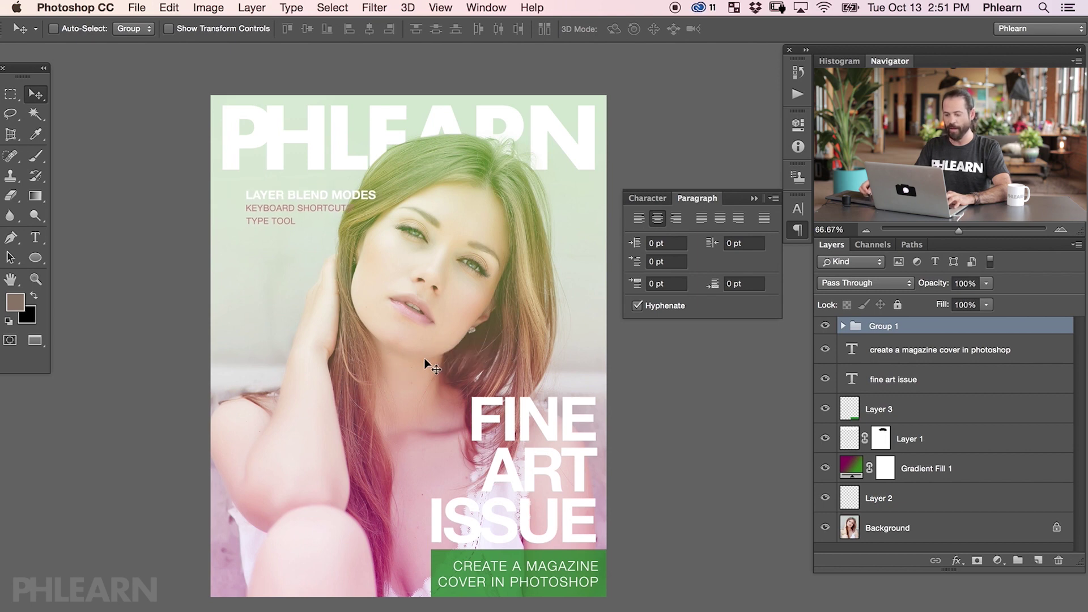
pyautogui.click(824, 438)
pyautogui.press('super')
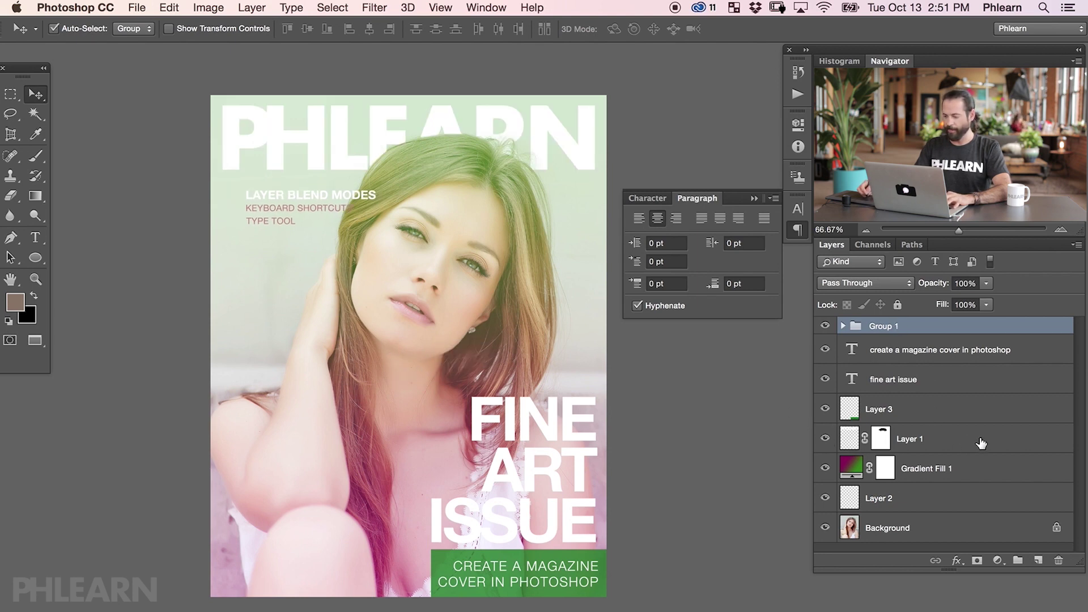
# Select the small text group together with the PHLEARN logo layer and align their left edges.
pyautogui.keyDown('super'); pyautogui.click(972, 440); pyautogui.keyUp('super')
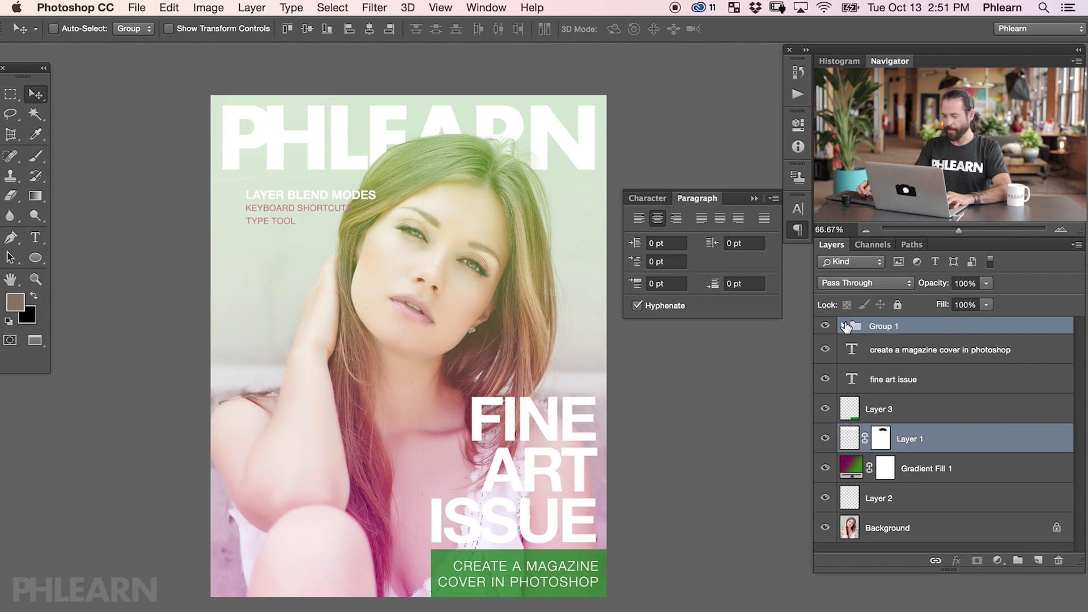
pyautogui.click(825, 439)
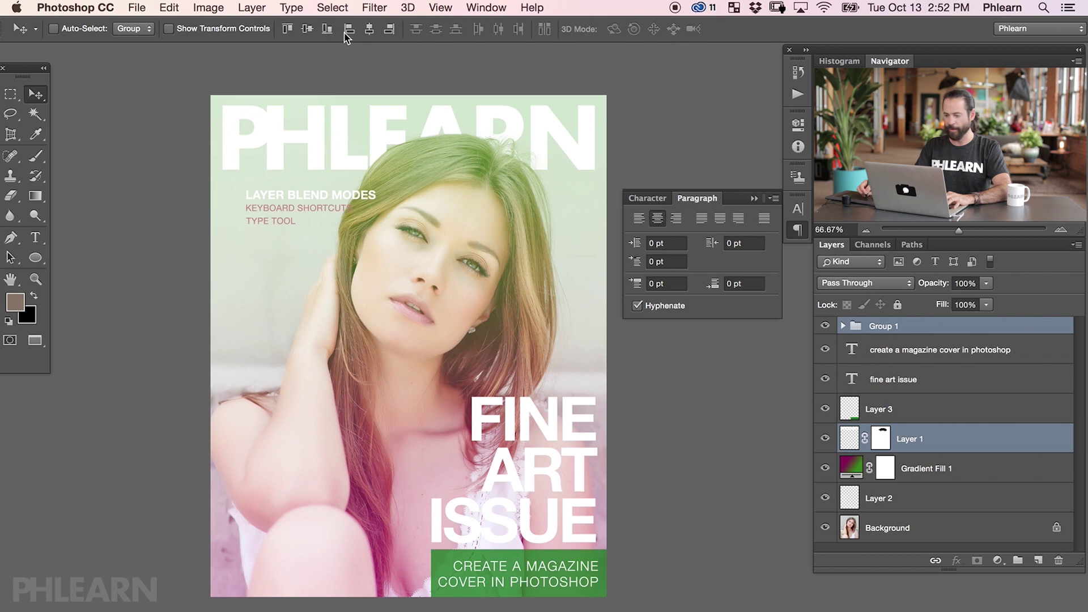
pyautogui.click(349, 30)
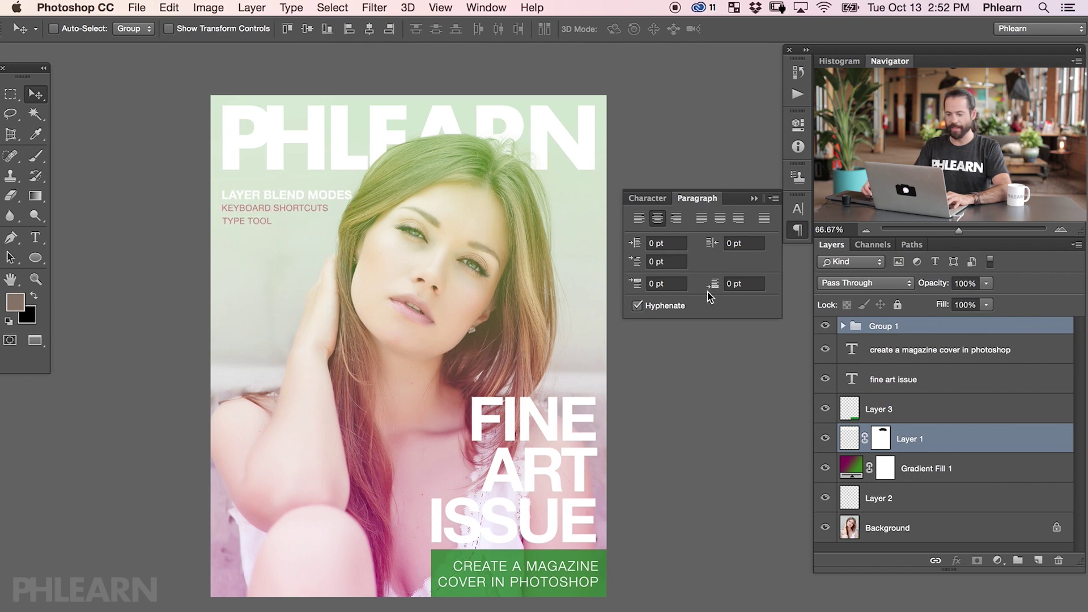
# Scale the small text group to about 99% and nudge it up closer beneath the PHLEARN logo.
pyautogui.click(928, 331)
pyautogui.press('super+t')
pyautogui.moveTo(352, 227)
pyautogui.mouseDown()
pyautogui.moveTo(367, 238)
pyautogui.moveTo(352, 228)
pyautogui.mouseUp()
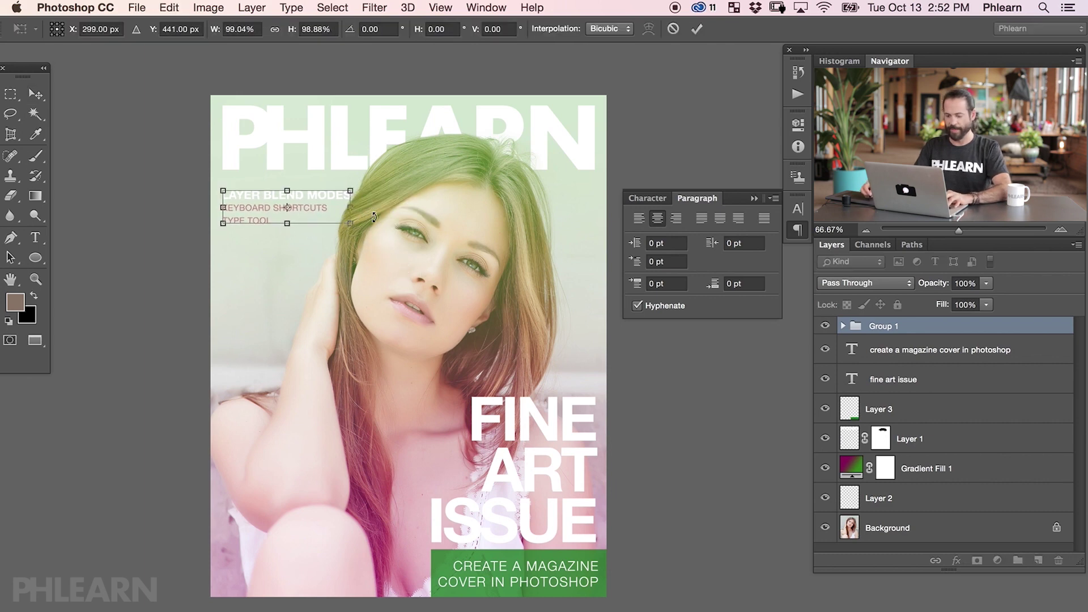
pyautogui.press('Return')
pyautogui.press('super')
pyautogui.hotkey('shift', 'Up')
pyautogui.hotkey('shift', 'Up')
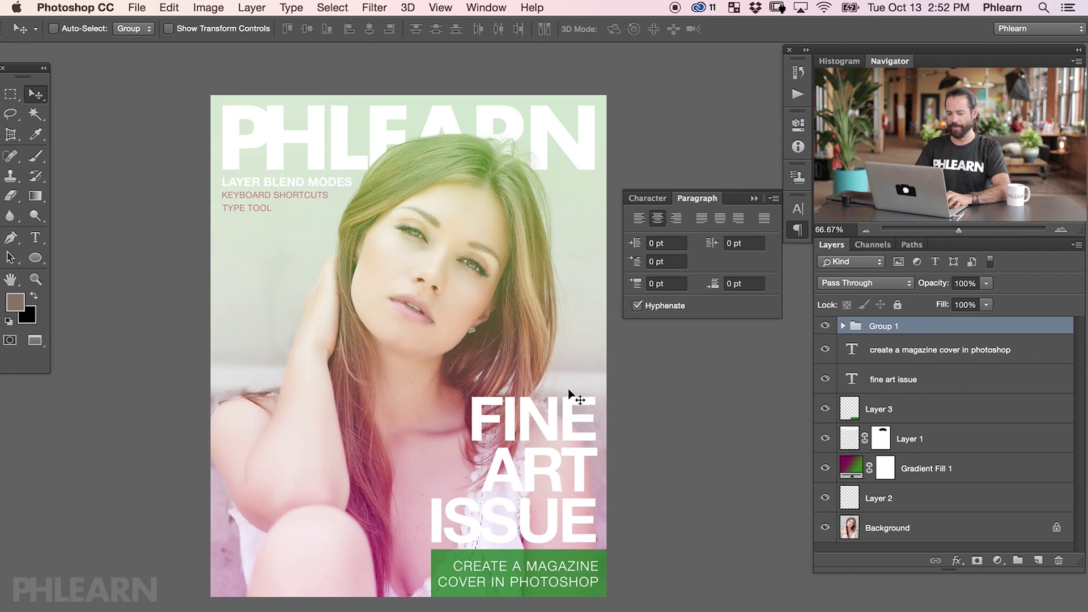
# Show the document windows and try to move the barcode.gif image into the magazine cover.
pyautogui.press('f')
pyautogui.click(187, 117)
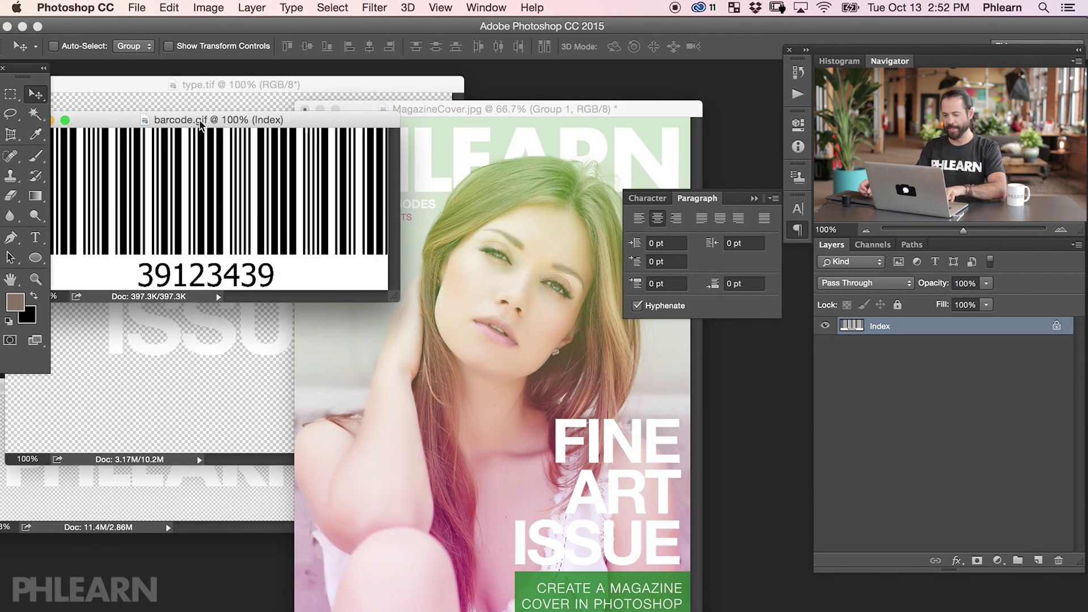
pyautogui.moveTo(348, 243); pyautogui.dragTo(520, 374)
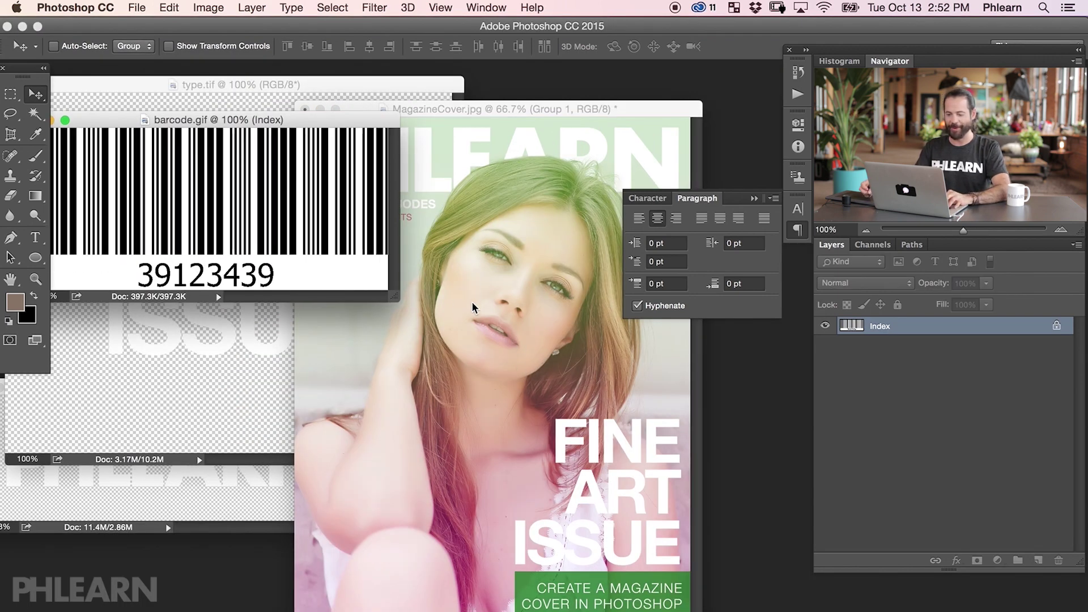
pyautogui.moveTo(456, 304); pyautogui.dragTo(488, 289)
pyautogui.click(268, 234)
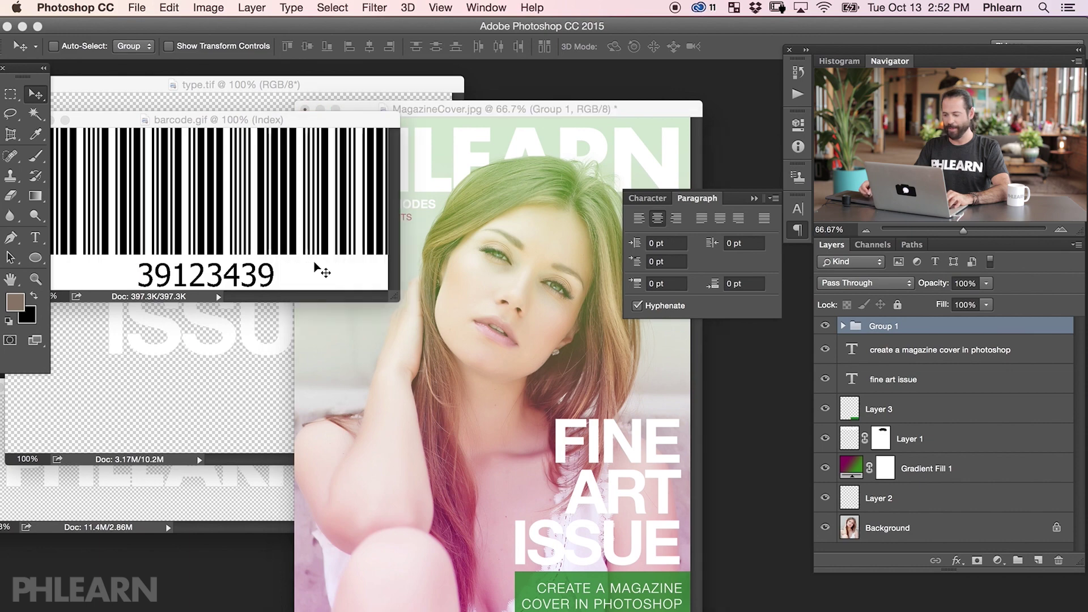
pyautogui.moveTo(330, 241); pyautogui.dragTo(625, 339)
pyautogui.click(843, 327)
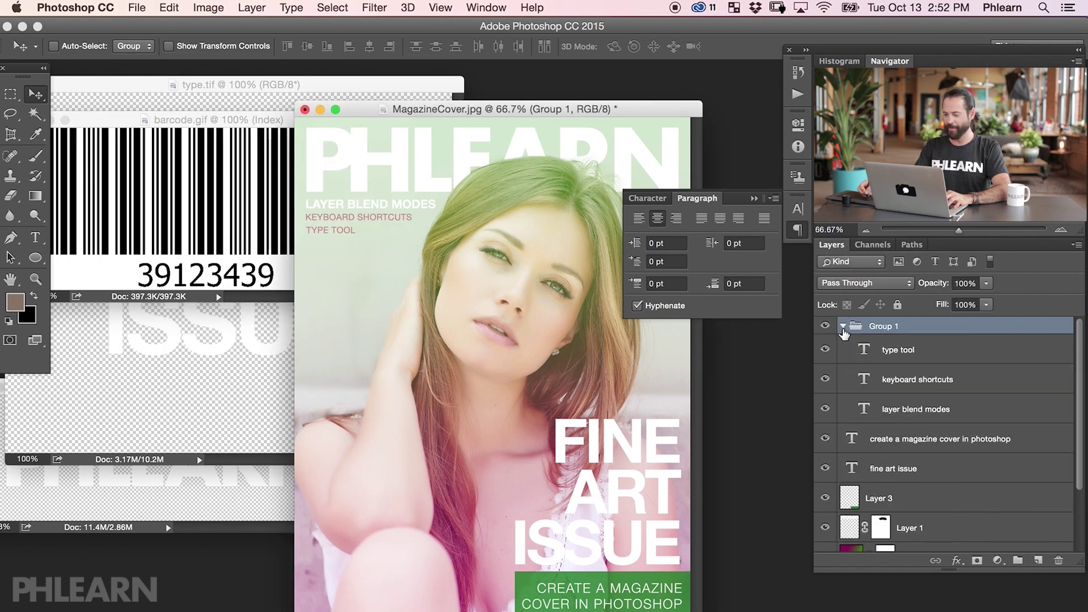
pyautogui.click(843, 327)
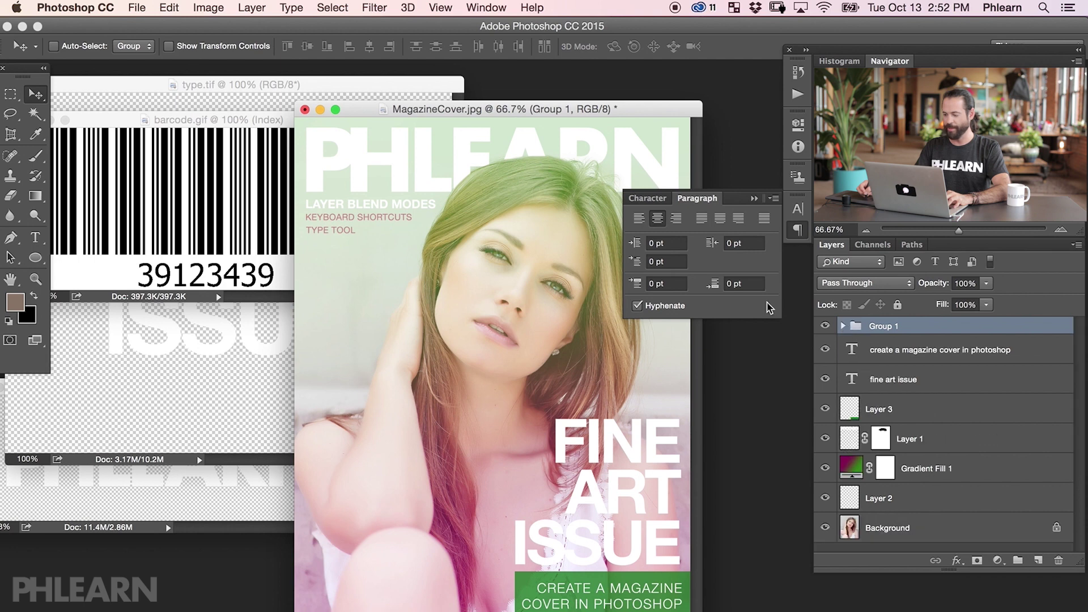
# Add a new layer above the text group and copy the whole barcode image onto the cover as its own layer.
pyautogui.press('super+alt+shift+n')
pyautogui.click(212, 176)
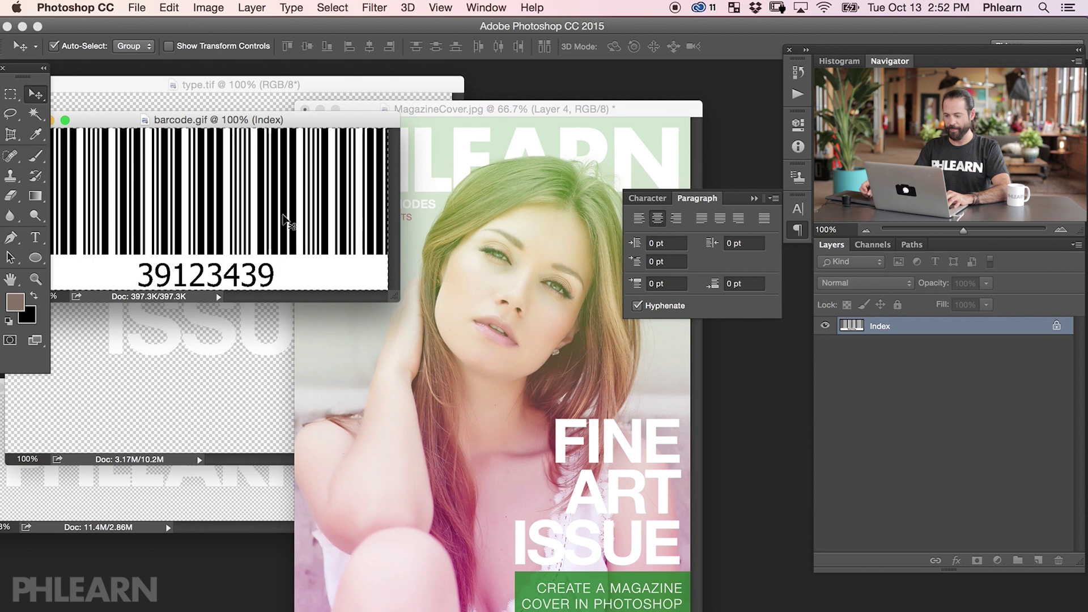
pyautogui.moveTo(339, 248); pyautogui.dragTo(484, 249)
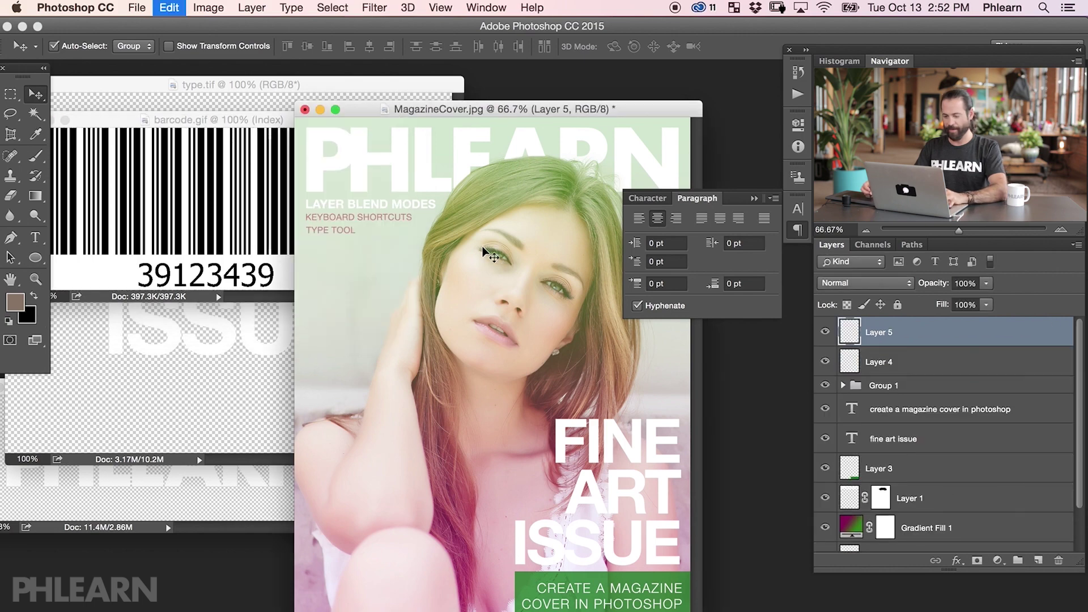
pyautogui.press('f')
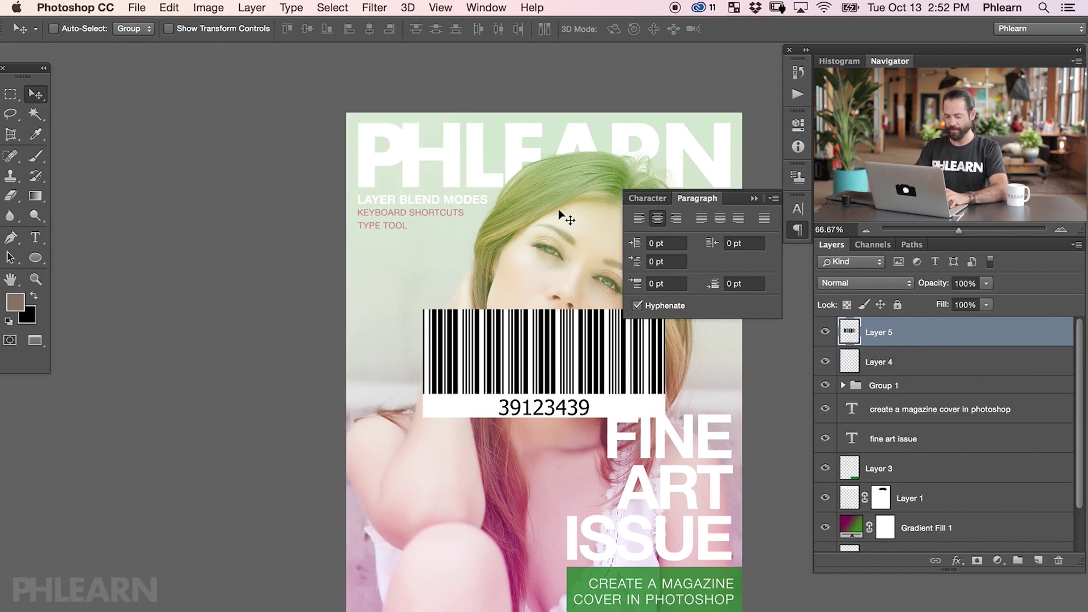
# Rotate the barcode 90 degrees counterclockwise and shrink it to about half its size.
pyautogui.press('super+t')
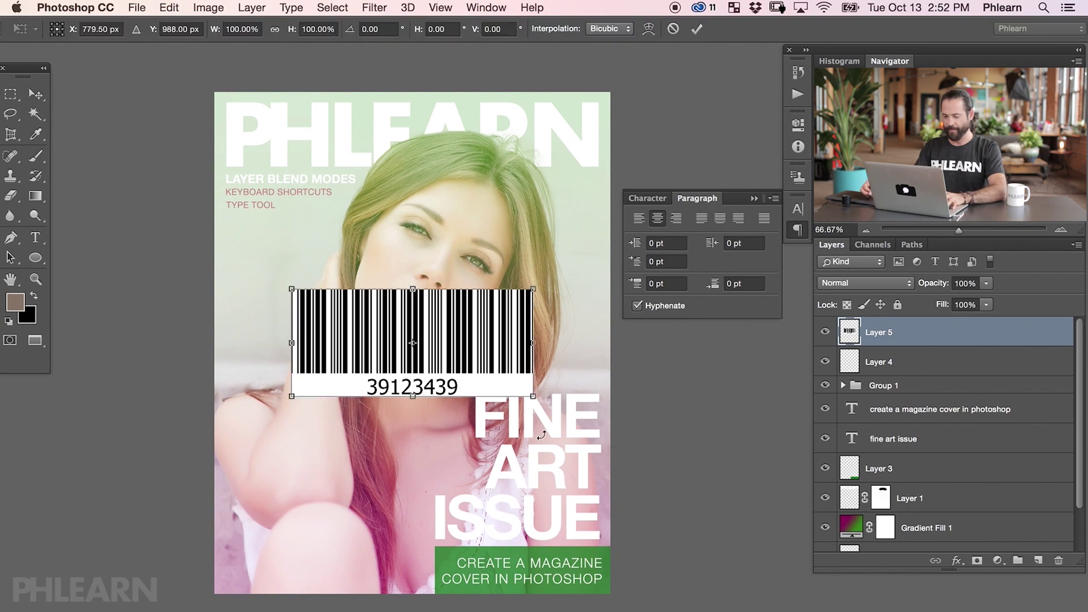
pyautogui.moveTo(556, 437); pyautogui.dragTo(411, 352)
pyautogui.press('Return')
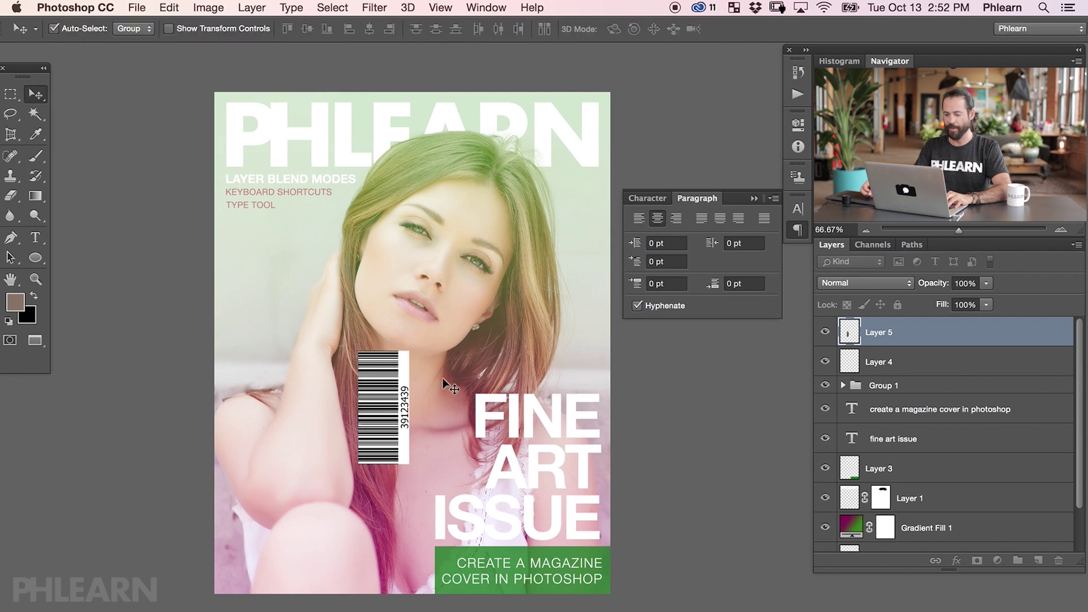
# Move the vertical barcode into the cover's lower-left corner and scale it down to about 69%.
pyautogui.moveTo(482, 425); pyautogui.dragTo(350, 540)
pyautogui.hotkey('ctrl', 't')
pyautogui.moveTo(277, 470); pyautogui.dragTo(261, 506)
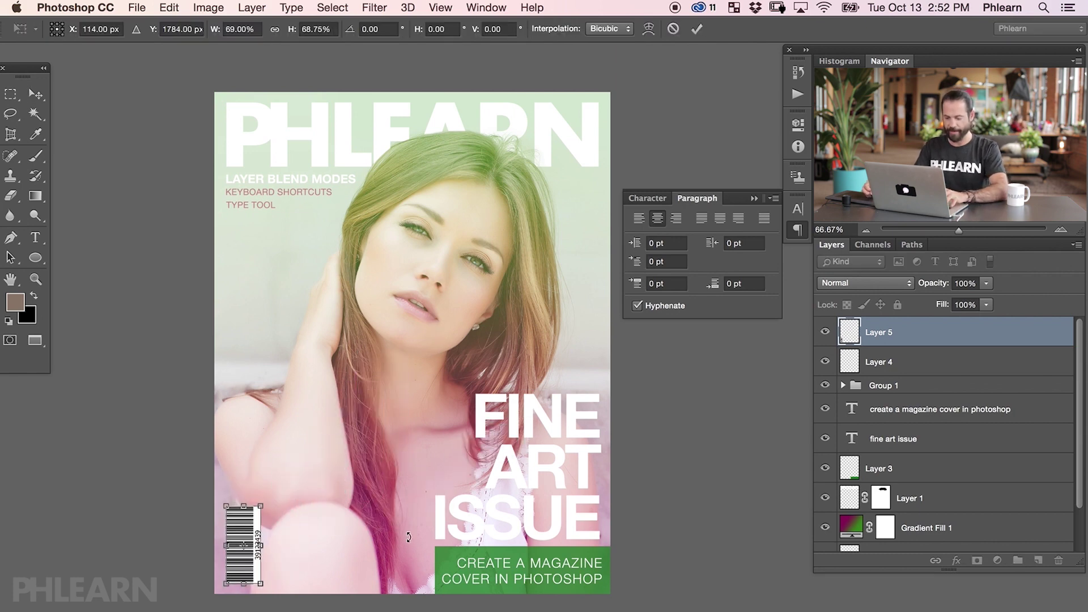
pyautogui.press('Return')
# Nudge the barcode slightly down and left within the cover's lower-left corner.
pyautogui.press('Down')
pyautogui.press('Down')
pyautogui.press('Down')
pyautogui.press('Down')
pyautogui.press('Down')
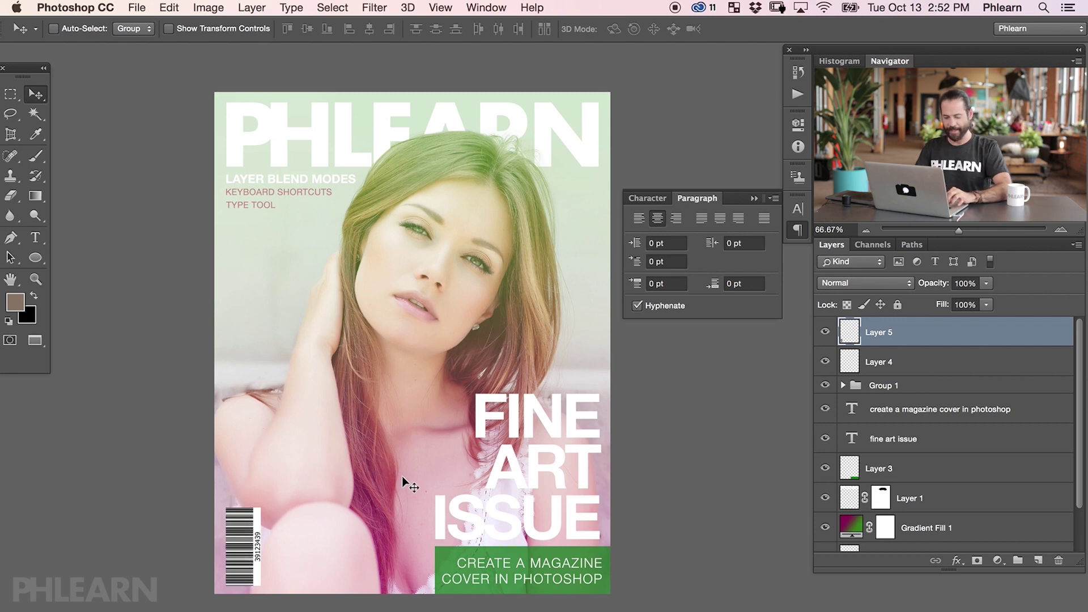
pyautogui.press('Left')
pyautogui.press('Left')
pyautogui.press('Left')
pyautogui.press('Left')
pyautogui.press('Left')
pyautogui.press('Left')
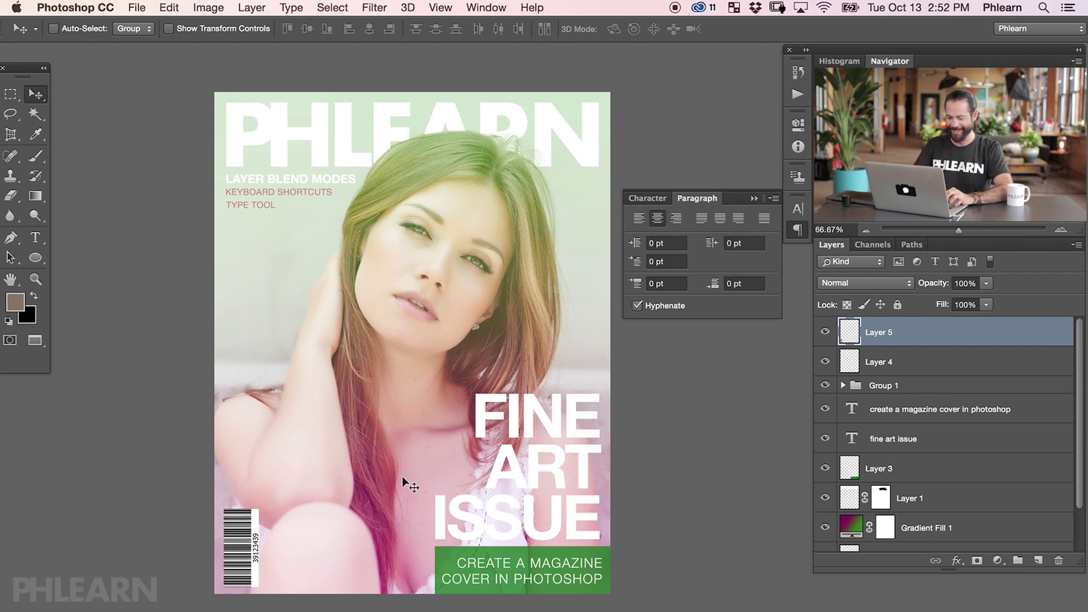
# Review the complete magazine cover on a black full-screen background without the interface.
pyautogui.moveTo(547, 349); pyautogui.dragTo(560, 344)
pyautogui.press('f')
pyautogui.press('f')
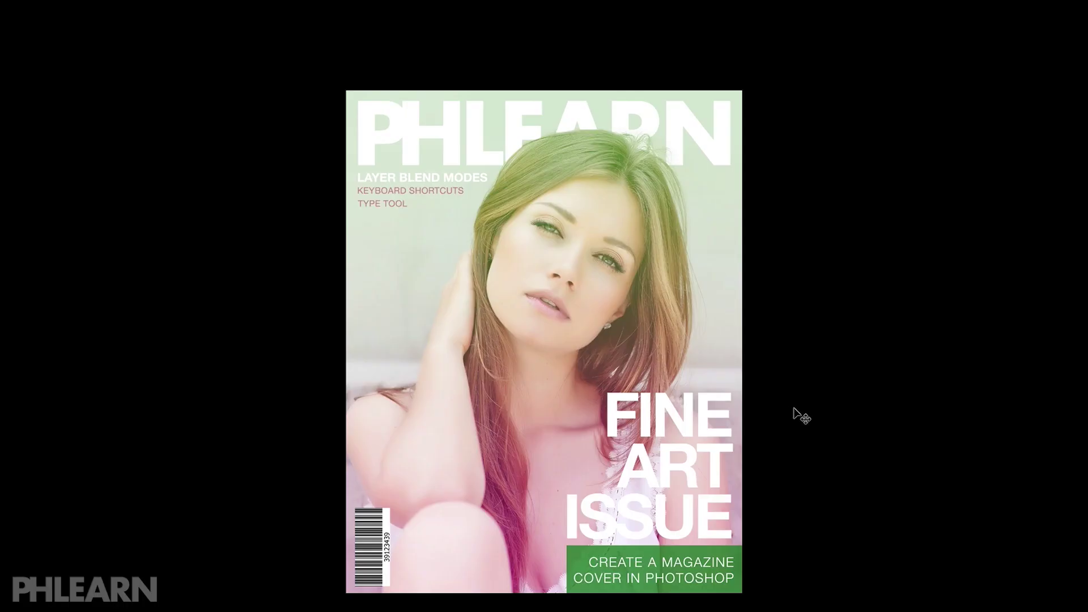
pyautogui.hotkey('ctrl', '+')
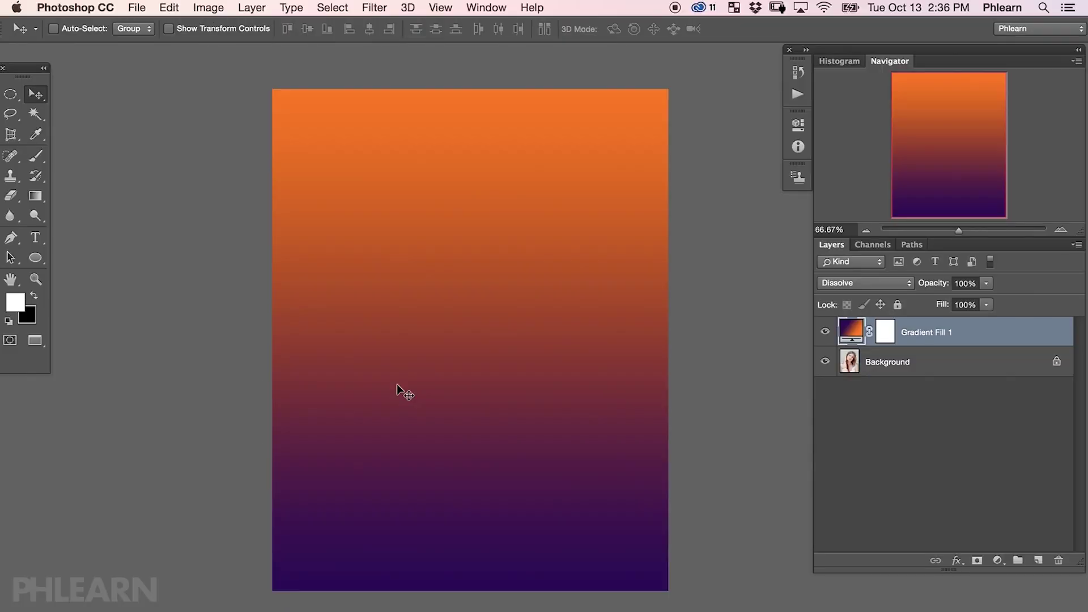
# Cycle forward and back through the gradient fill layer's blend modes and settle on Screen.
pyautogui.hotkey('shift', '+')
pyautogui.hotkey('shift', '+')
pyautogui.hotkey('shift', '+')
pyautogui.hotkey('shift', '+')
pyautogui.hotkey('shift', '+')
pyautogui.hotkey('shift', '+')
pyautogui.hotkey('shift', '+')
pyautogui.hotkey('shift', '+')
pyautogui.hotkey('shift', '+')
pyautogui.hotkey('shift', '+')
pyautogui.hotkey('shift', '+')
pyautogui.hotkey('shift', '+')
pyautogui.hotkey('shift', '+')
pyautogui.hotkey('shift', '+')
pyautogui.hotkey('shift', '+')
pyautogui.hotkey('shift', '+')
pyautogui.hotkey('shift', '+')
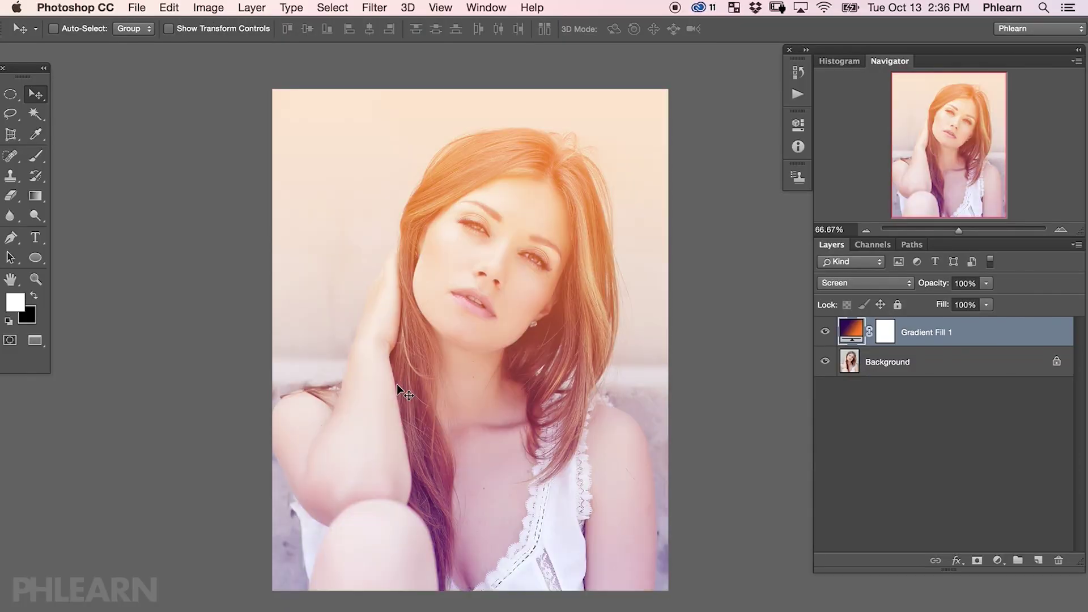
pyautogui.hotkey('shift', '-')
pyautogui.hotkey('shift', '-')
pyautogui.hotkey('shift', '-')
pyautogui.hotkey('shift', '-')
pyautogui.hotkey('shift', '-')
pyautogui.hotkey('shift', '-')
pyautogui.hotkey('shift', '-')
pyautogui.hotkey('shift', '-')
pyautogui.hotkey('shift', '-')
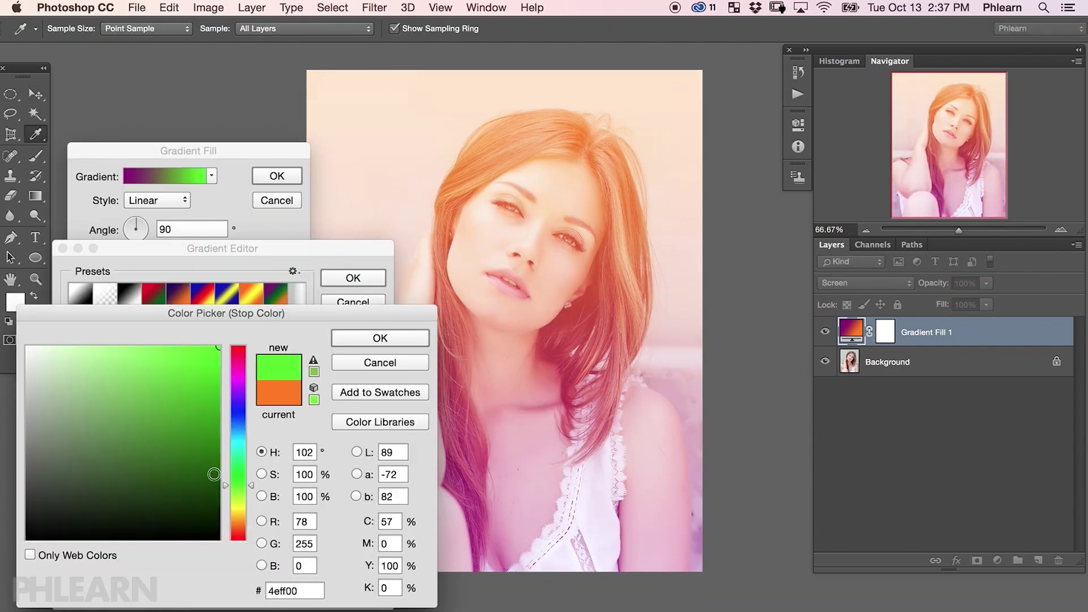
# Choose a darker green for the gradient's green color stop.
pyautogui.moveTo(204, 397); pyautogui.dragTo(201, 440)
pyautogui.click(378, 338)
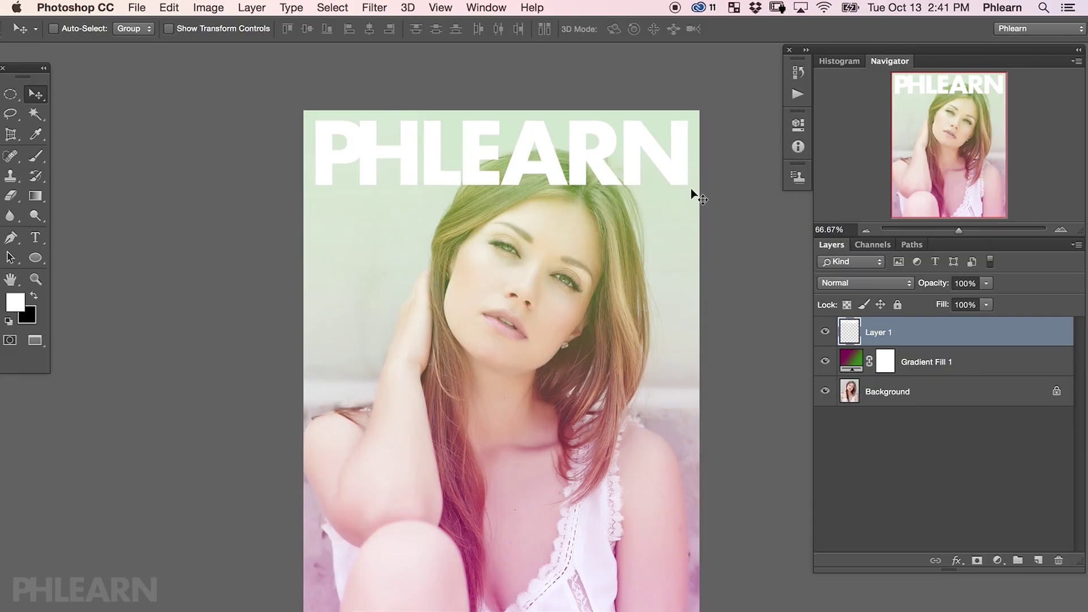
# Paint black on the PHLEARN logo's layer mask with the Brush tool to hide the letters covering the hair.
pyautogui.press('super+equal')
pyautogui.moveTo(695, 195); pyautogui.dragTo(538, 603)
pyautogui.press('super+equal')
pyautogui.press('super+minus')
pyautogui.press('b')
pyautogui.press('x')
pyautogui.moveTo(425, 340)
pyautogui.mouseDown()
pyautogui.moveTo(365, 401)
pyautogui.moveTo(458, 328)
pyautogui.moveTo(340, 360)
pyautogui.moveTo(274, 395)
pyautogui.mouseUp()
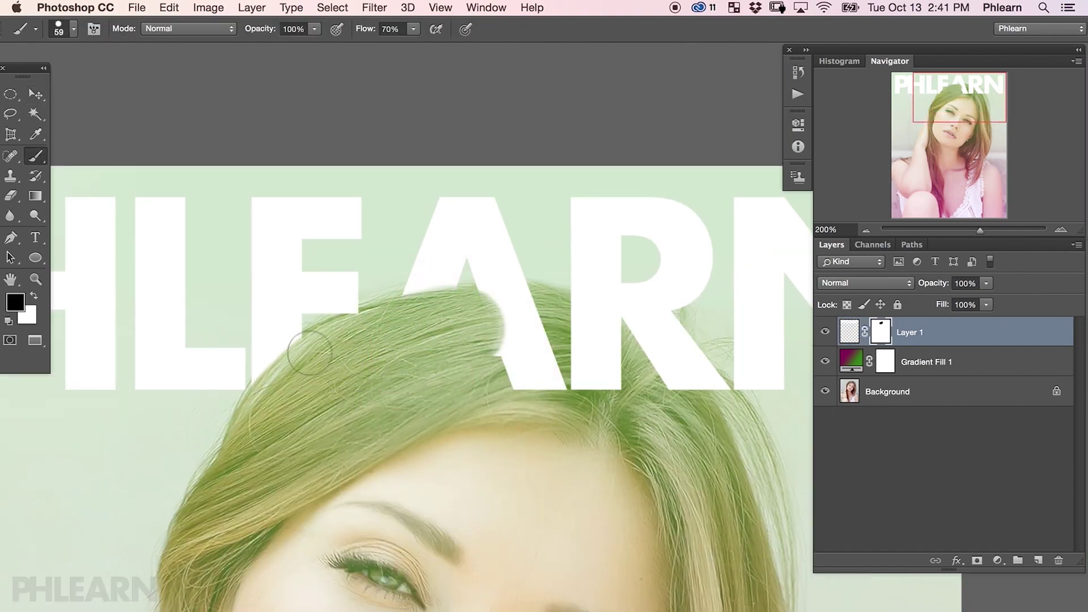
pyautogui.moveTo(365, 325)
pyautogui.mouseDown()
pyautogui.moveTo(465, 321)
pyautogui.moveTo(456, 306)
pyautogui.moveTo(517, 307)
pyautogui.moveTo(422, 314)
pyautogui.moveTo(513, 421)
pyautogui.moveTo(544, 420)
pyautogui.mouseUp()
pyautogui.moveTo(493, 277); pyautogui.dragTo(462, 275)
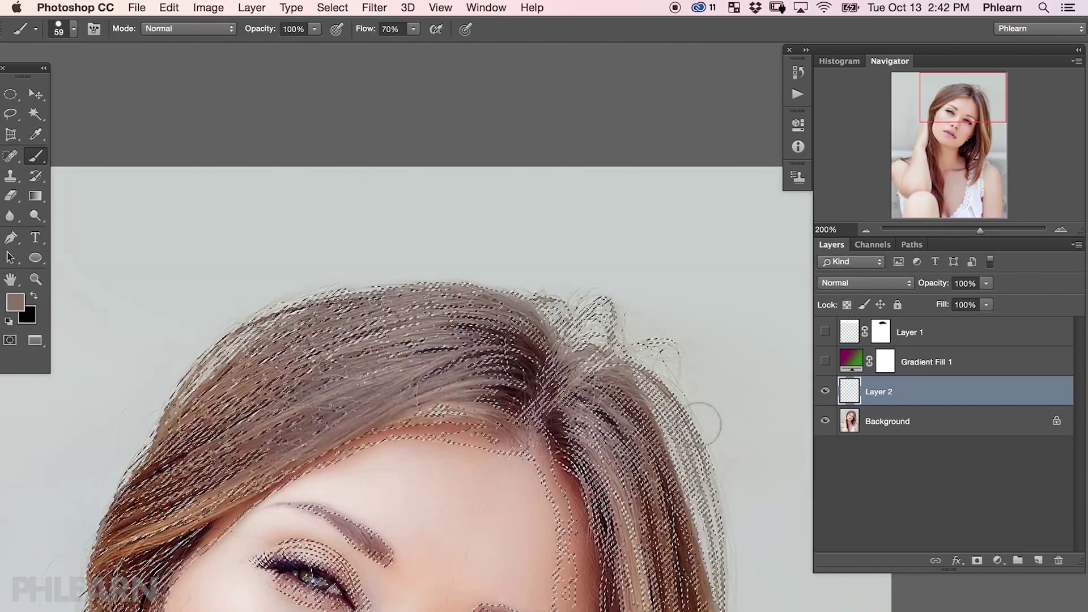
# Show all layers again, paint black on the logo's mask within the hair selection, and hide the selection edges.
pyautogui.keyDown('alt'); pyautogui.click(825, 421); pyautogui.keyUp('alt')
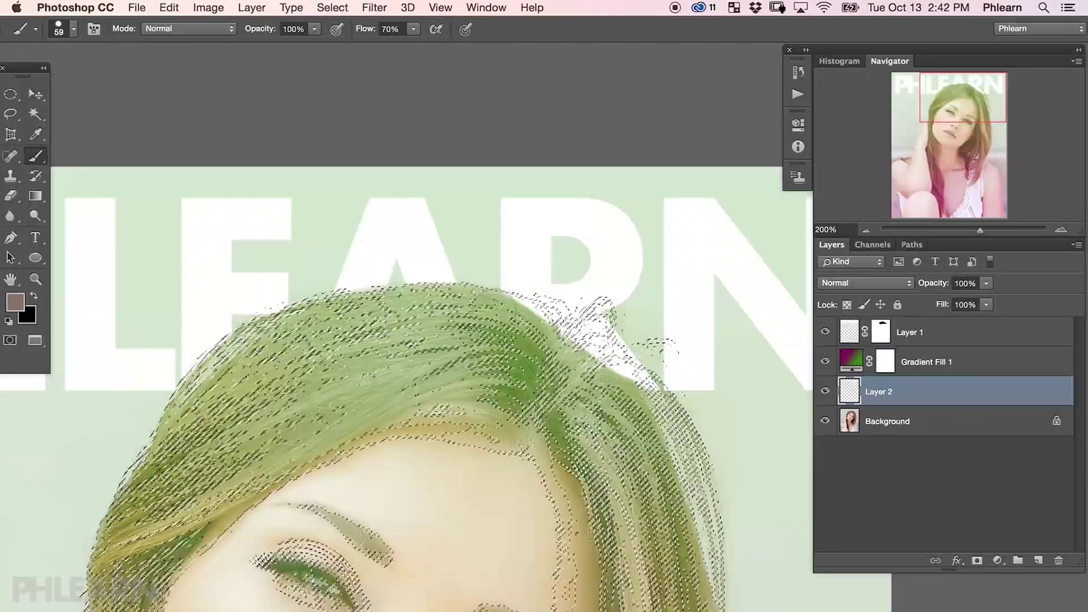
pyautogui.click(869, 340)
pyautogui.moveTo(488, 323); pyautogui.dragTo(522, 323)
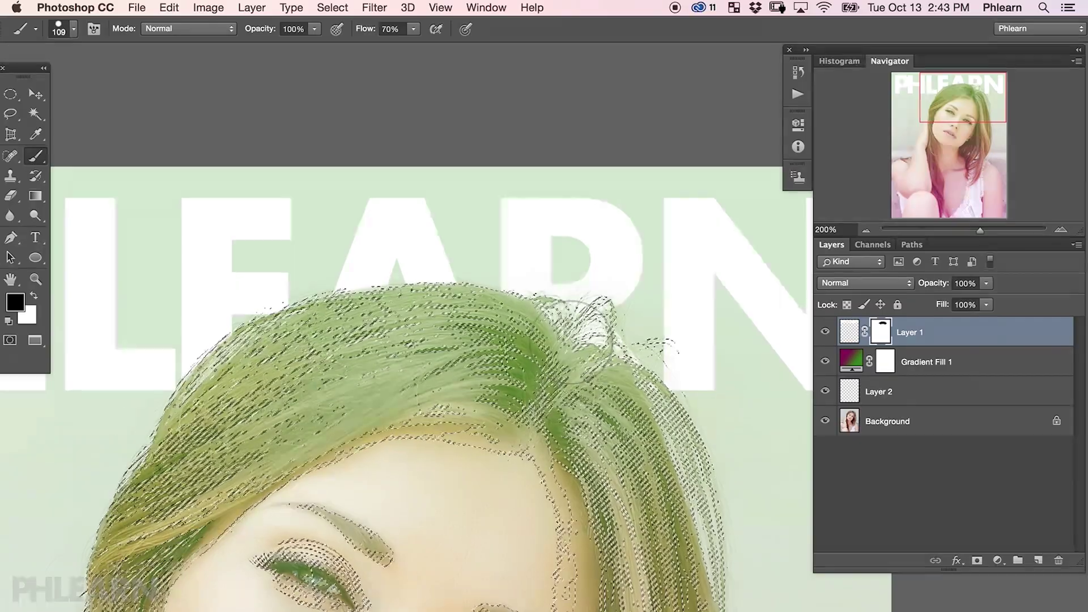
pyautogui.scroll(1, 566, 366)
pyautogui.scroll(-1, 544, 368)
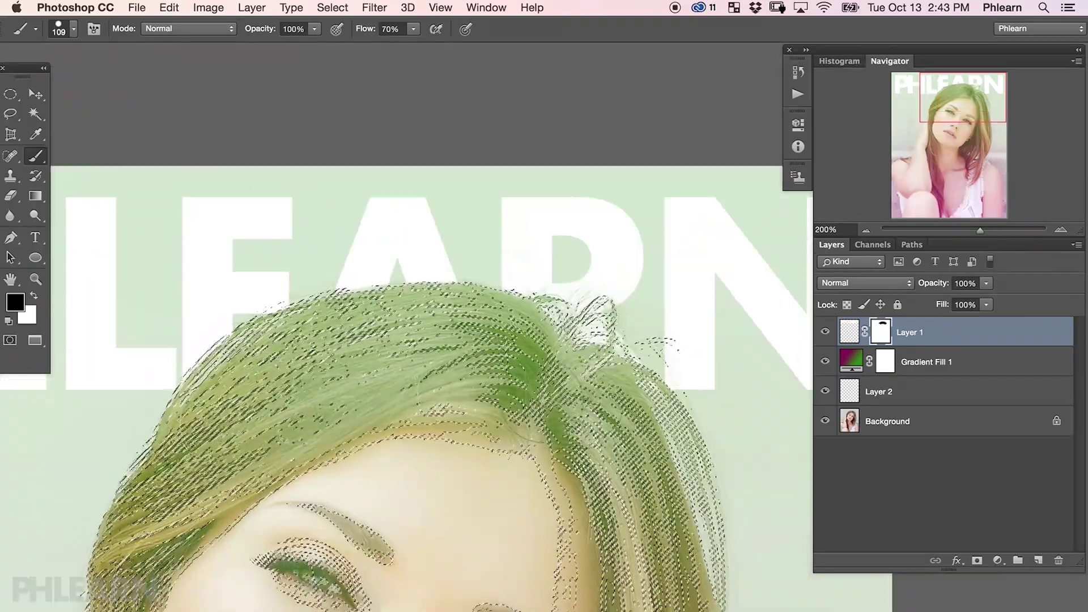
pyautogui.press('super+h')
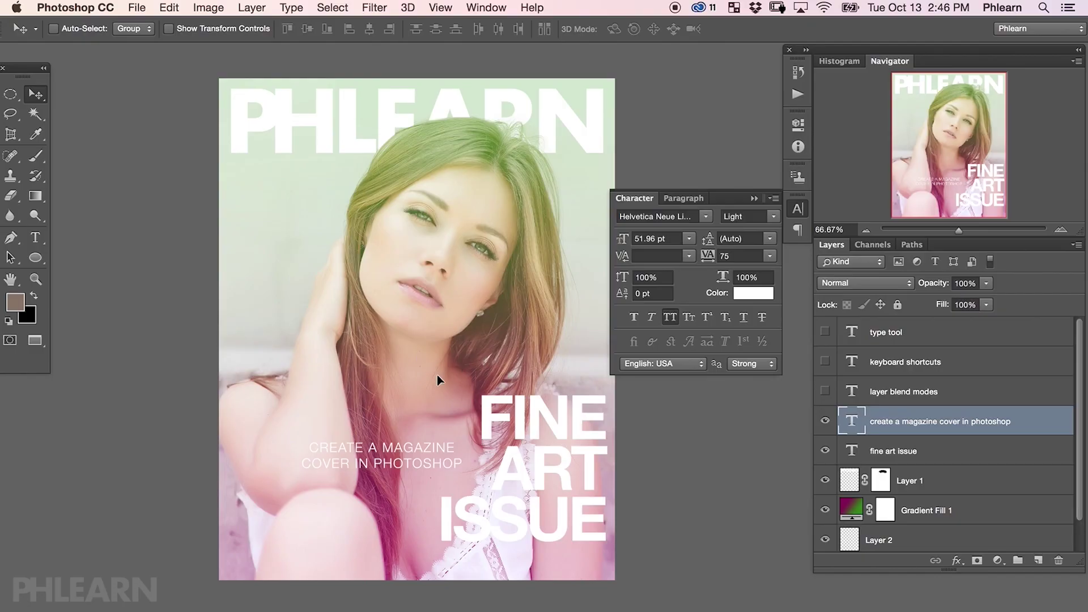
# Right-align the "create a magazine cover in photoshop" paragraph and position it directly beneath the "fine art issue" text.
pyautogui.click(683, 198)
pyautogui.moveTo(566, 368); pyautogui.dragTo(647, 484)
pyautogui.hotkey('alt', ']')
pyautogui.moveTo(647, 487); pyautogui.dragTo(598, 519)
# Select the "create a magazine cover in photoshop" and "fine art issue" layers and align their right edges.
pyautogui.hotkey('shift', 'alt', '[')
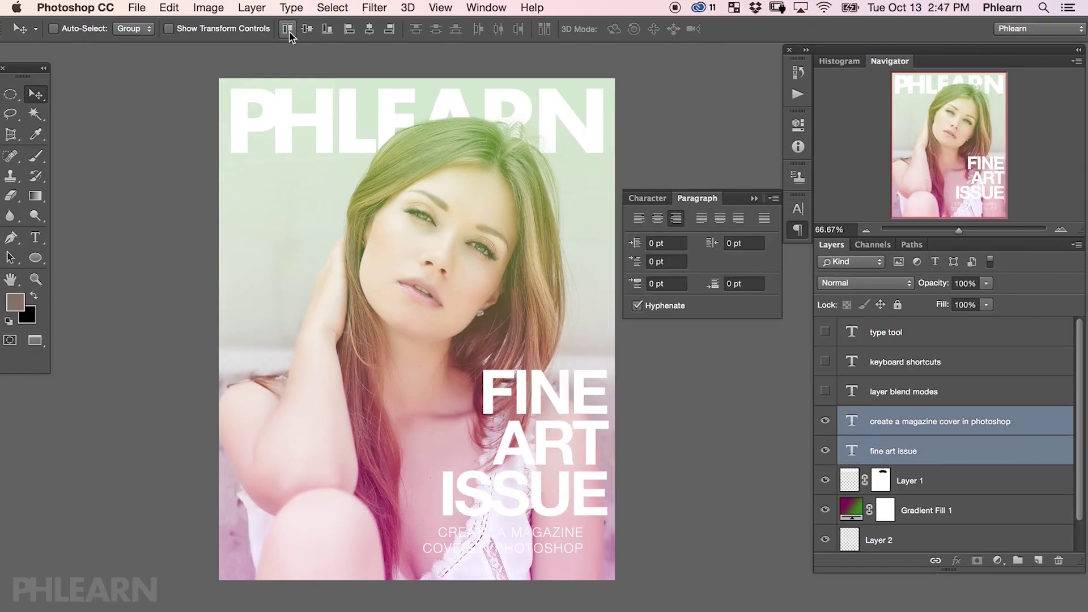
pyautogui.click(349, 31)
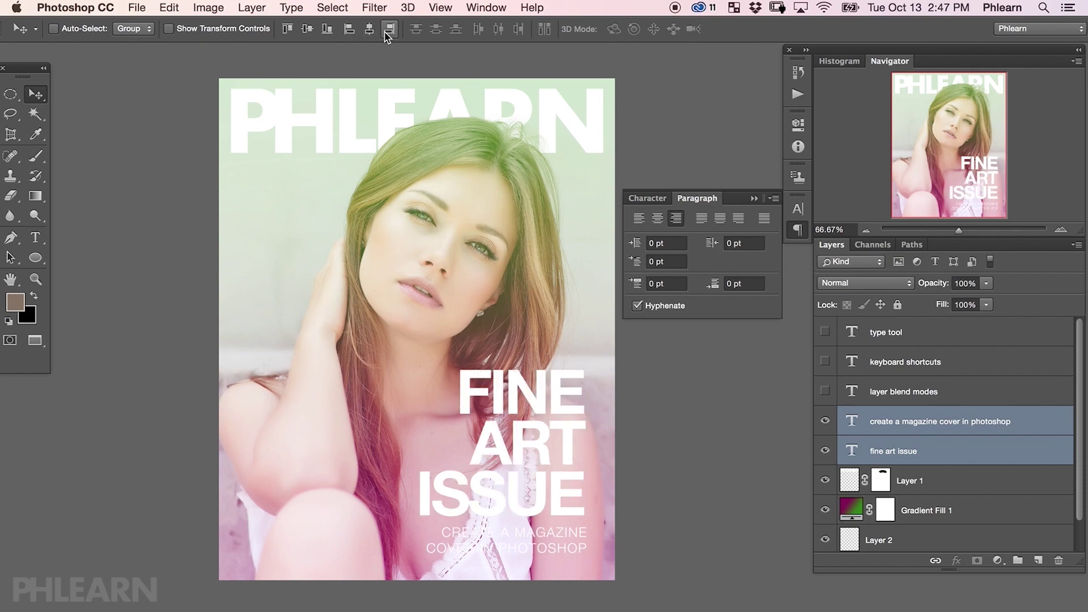
pyautogui.click(333, 31)
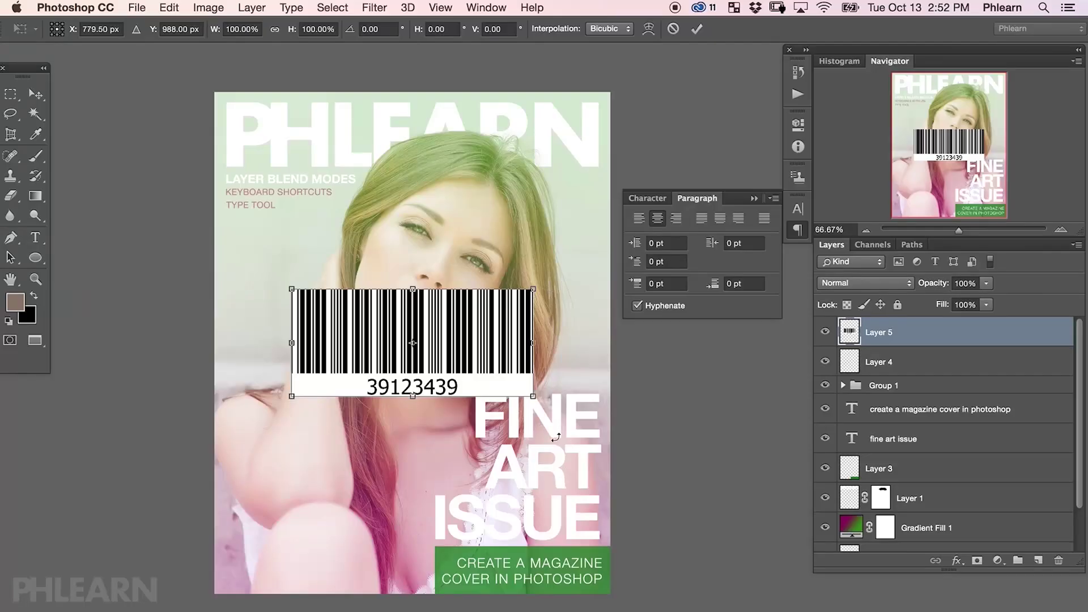
# Rotate the barcode to vertical, shrink it and place it in the cover's lower-left corner.
pyautogui.moveTo(555, 437); pyautogui.dragTo(400, 353)
pyautogui.moveTo(379, 408); pyautogui.dragTo(347, 545)
pyautogui.moveTo(260, 502); pyautogui.dragTo(260, 497)
pyautogui.press('Return')
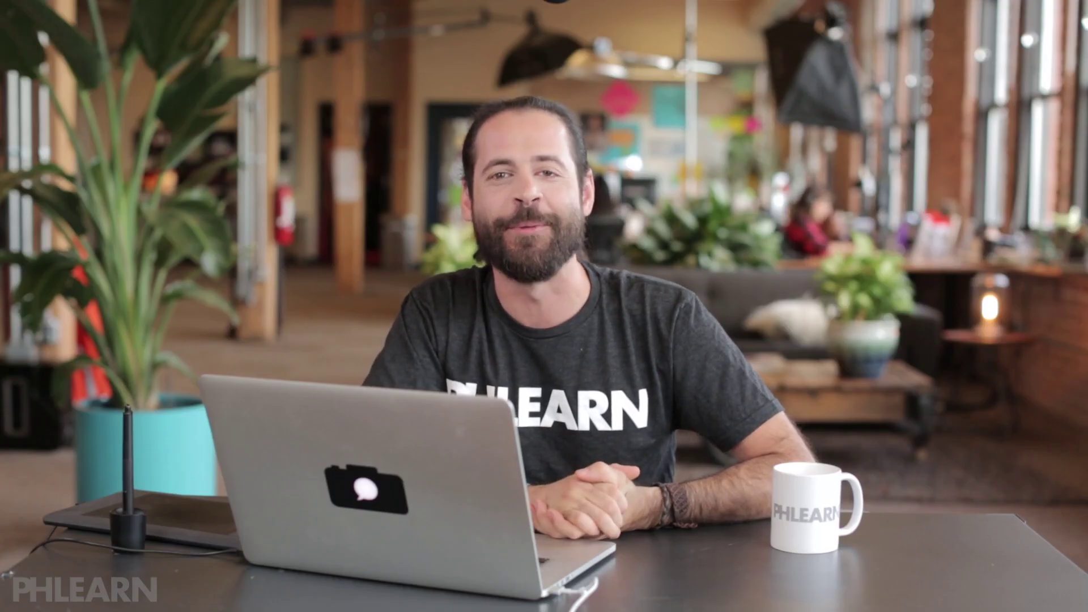